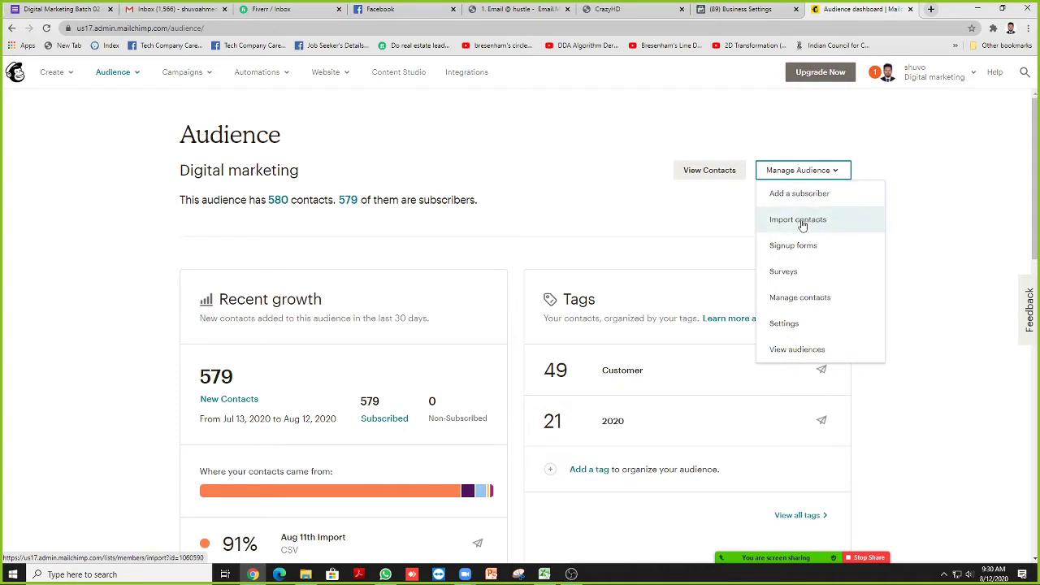
- Start a contact import for the audience with the Upload file method, open the file selection and cancel it without choosing a file
click(817, 226)
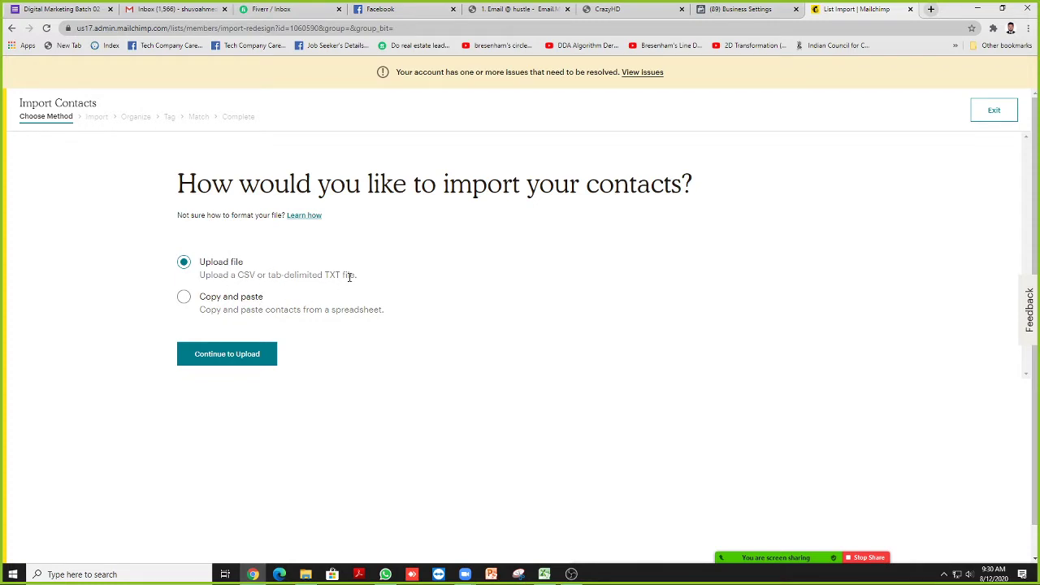
click(241, 357)
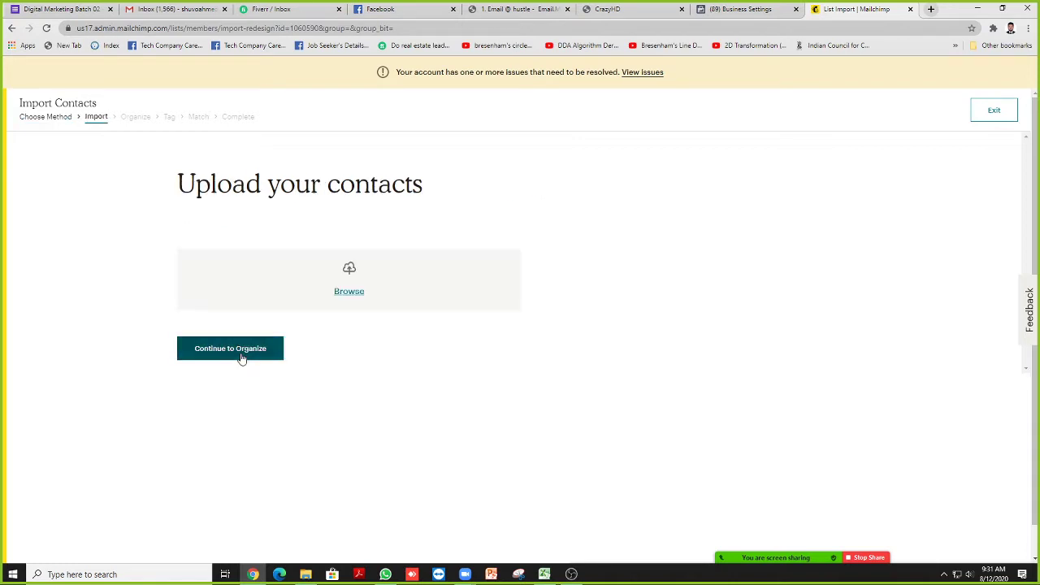
click(348, 291)
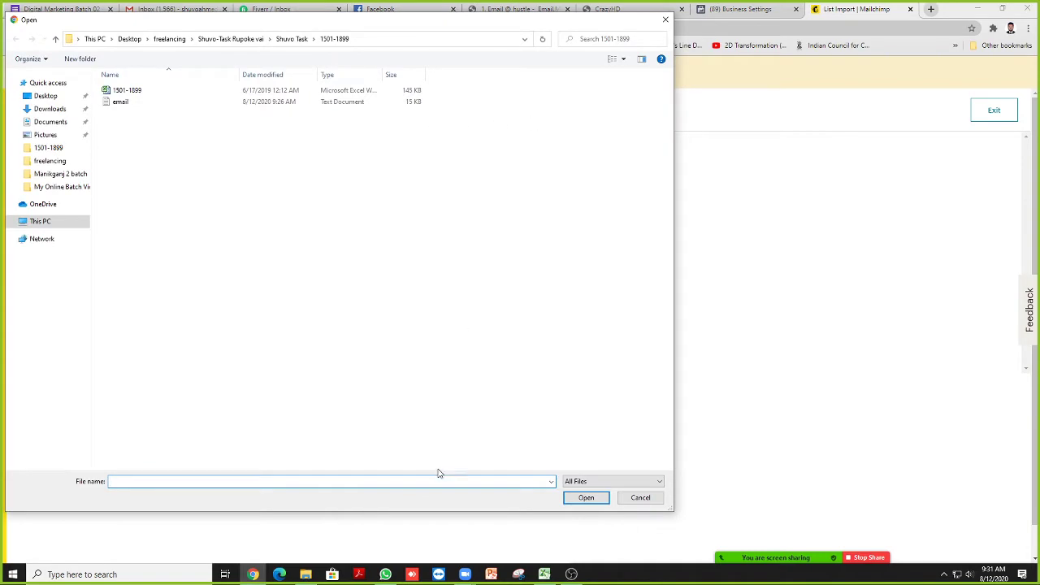
click(641, 498)
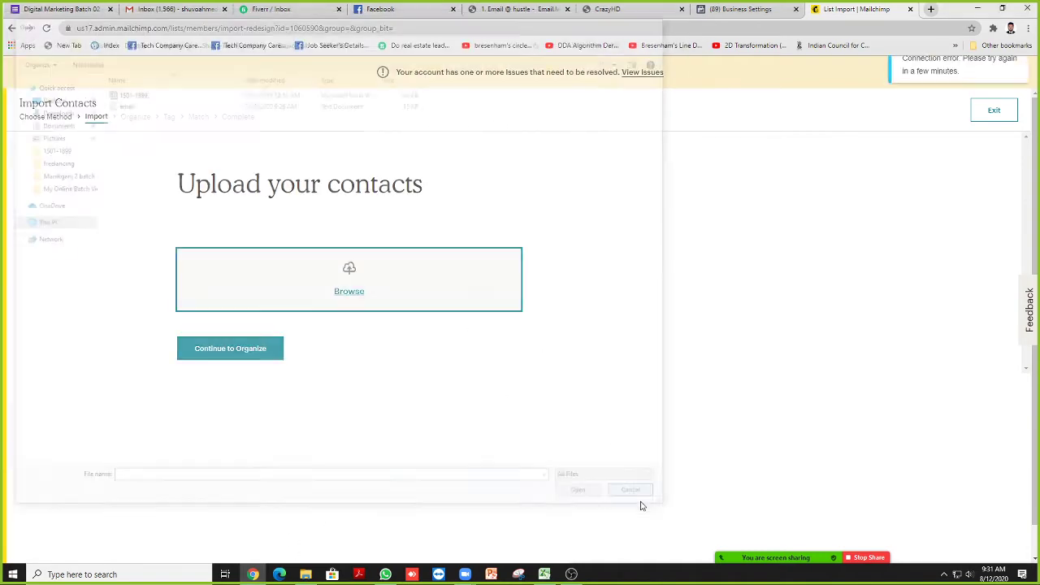
- Switch to File Explorer, look through the email list in the 1501-1899 workbook up to its header row, and close the workbook
click(307, 577)
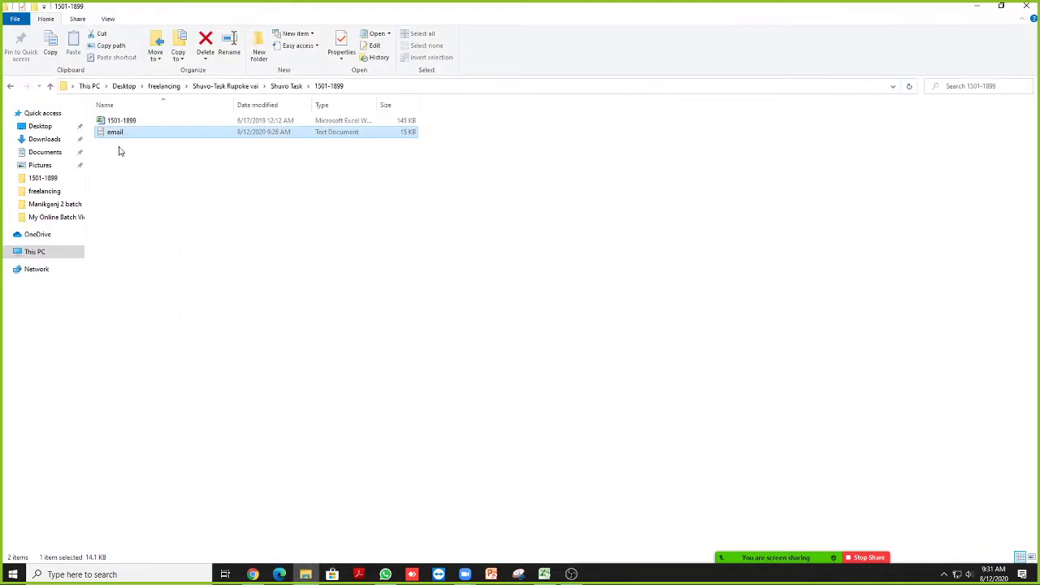
double_click(120, 120)
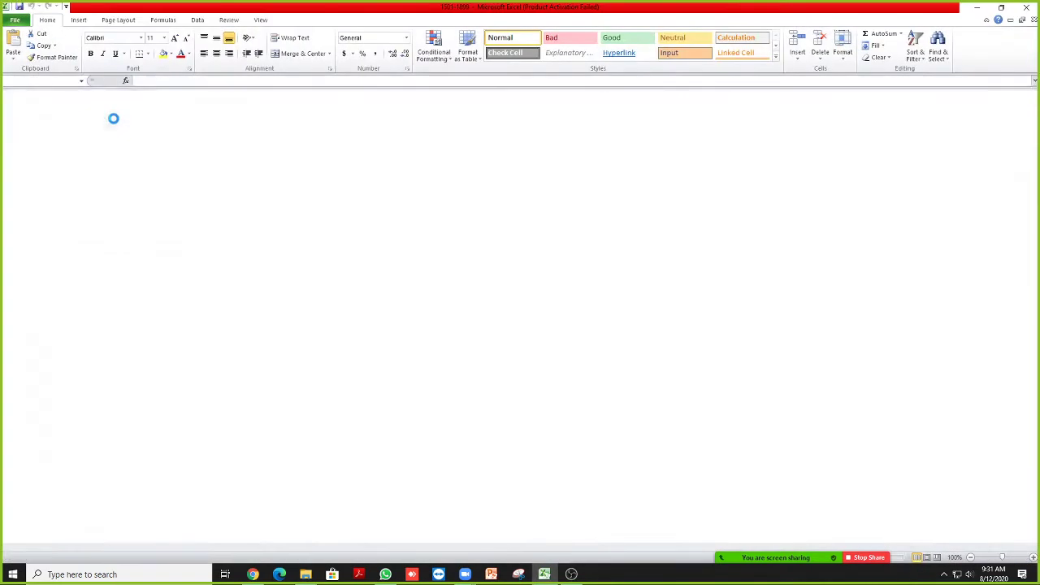
scroll(734, 243, up, 20)
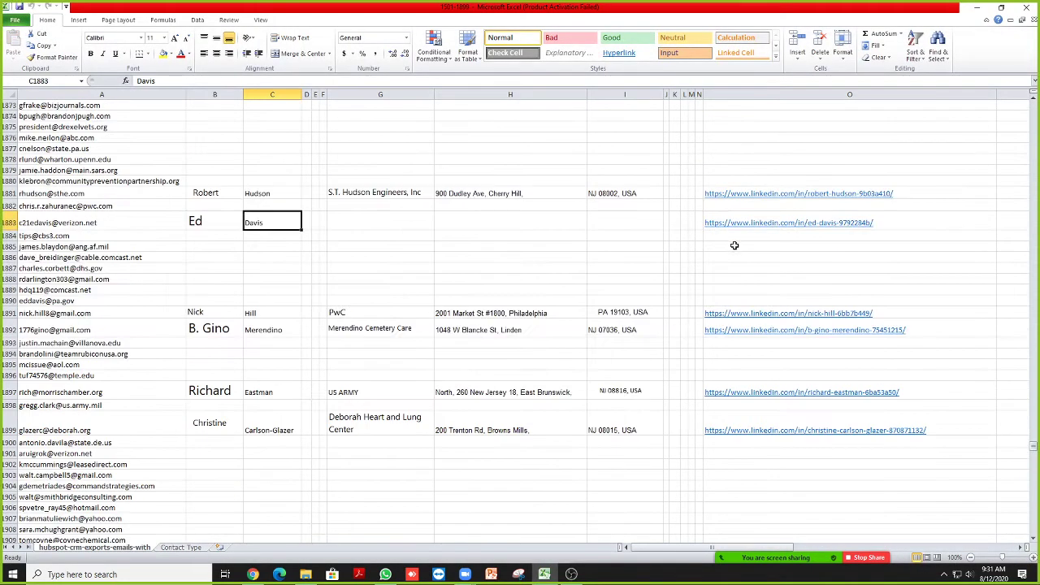
scroll(695, 268, up, 20)
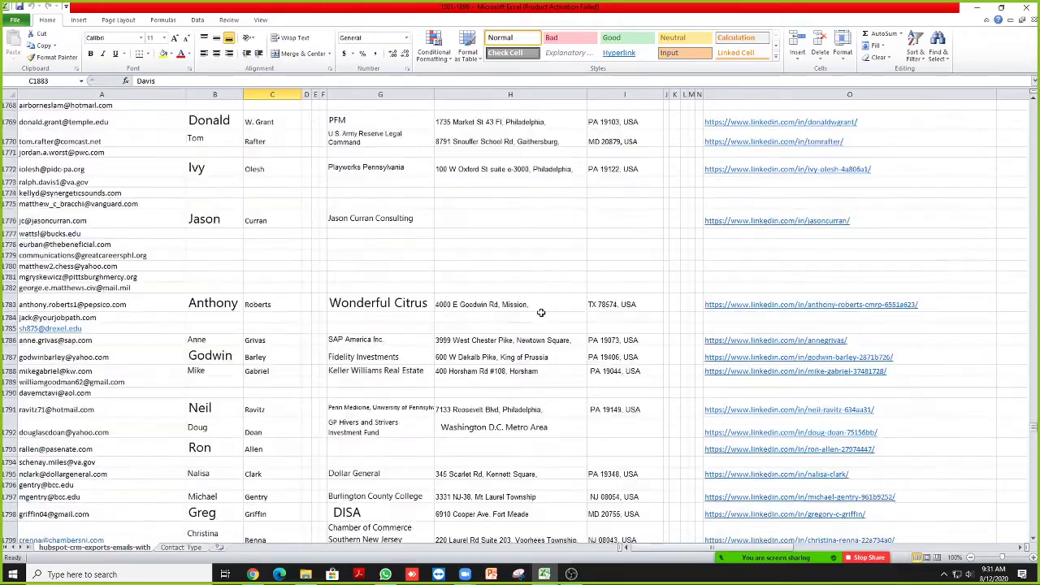
scroll(524, 305, up, 20)
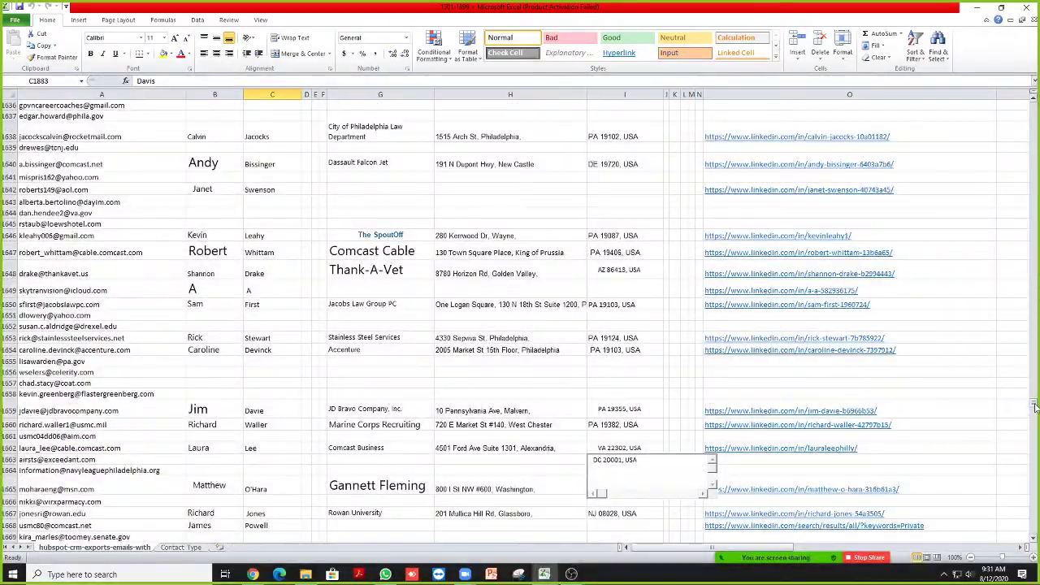
drag(1035, 404, 1036, 102)
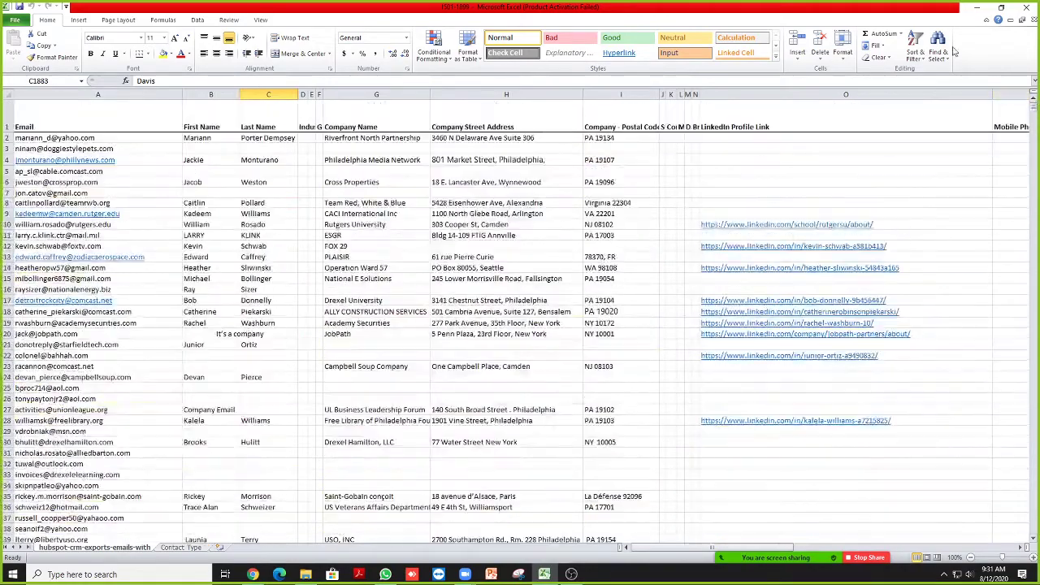
click(1027, 6)
- Check the 1200-1499 & 1901-2000 folder, open the workbook in the 1000-12000 folder, and dismiss the Office activation wizard
click(50, 86)
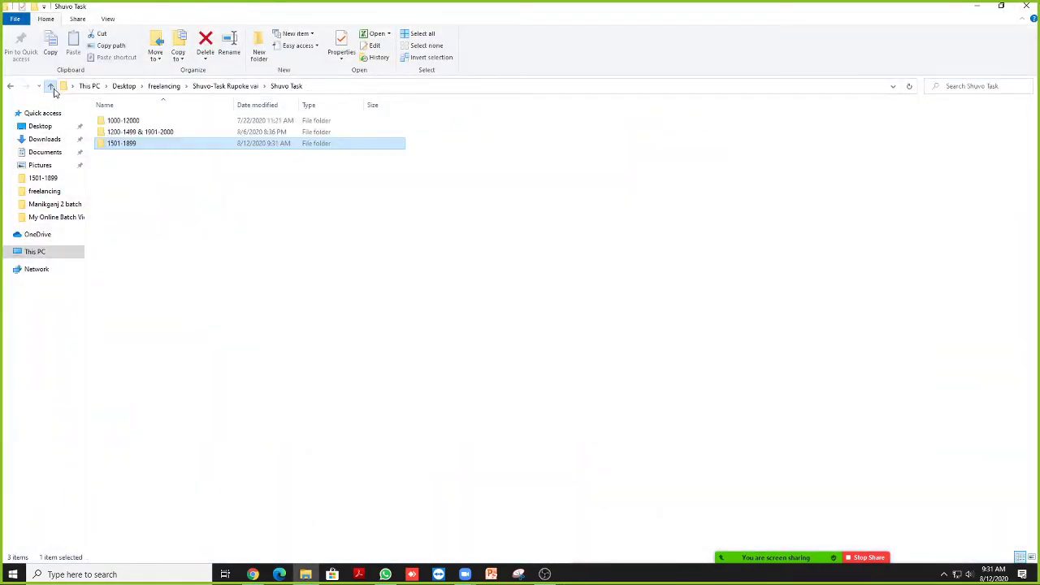
double_click(112, 133)
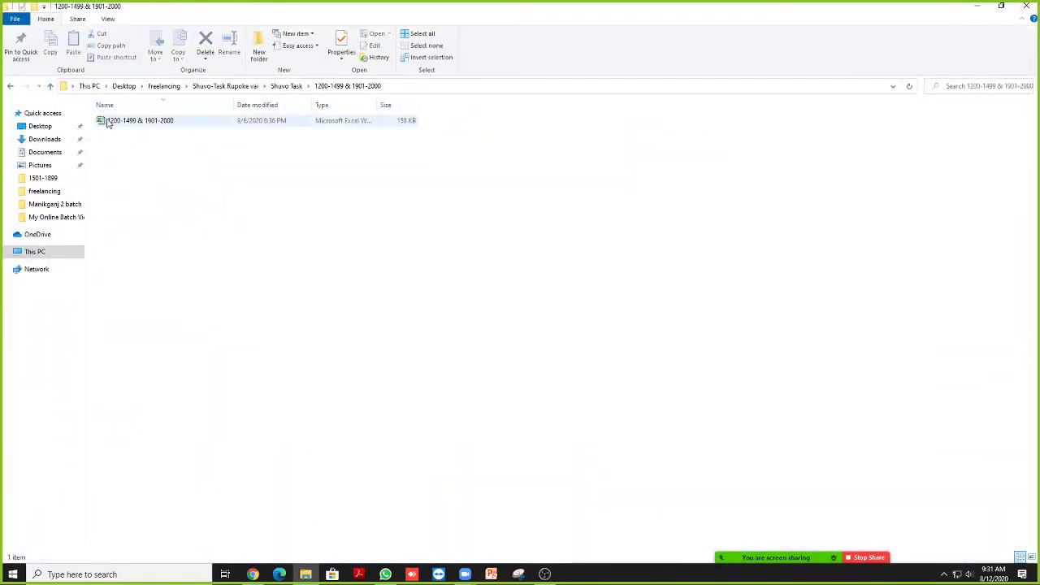
click(50, 86)
double_click(126, 122)
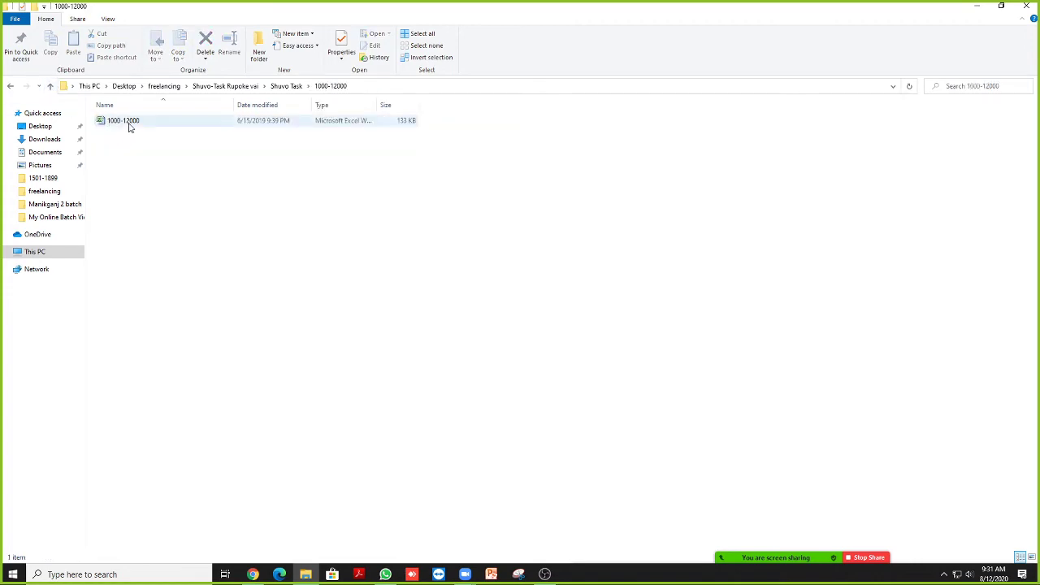
double_click(128, 124)
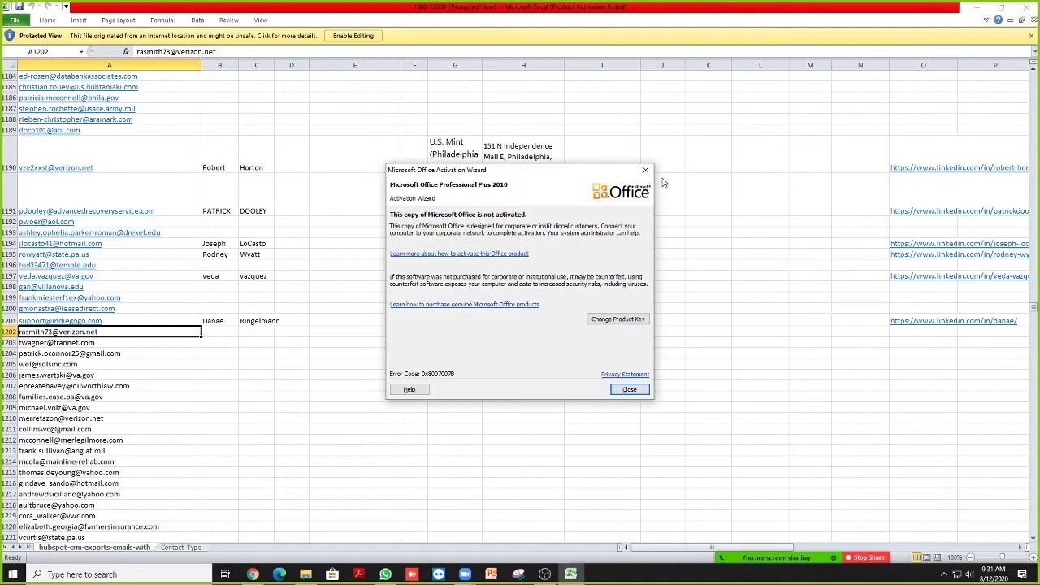
click(645, 170)
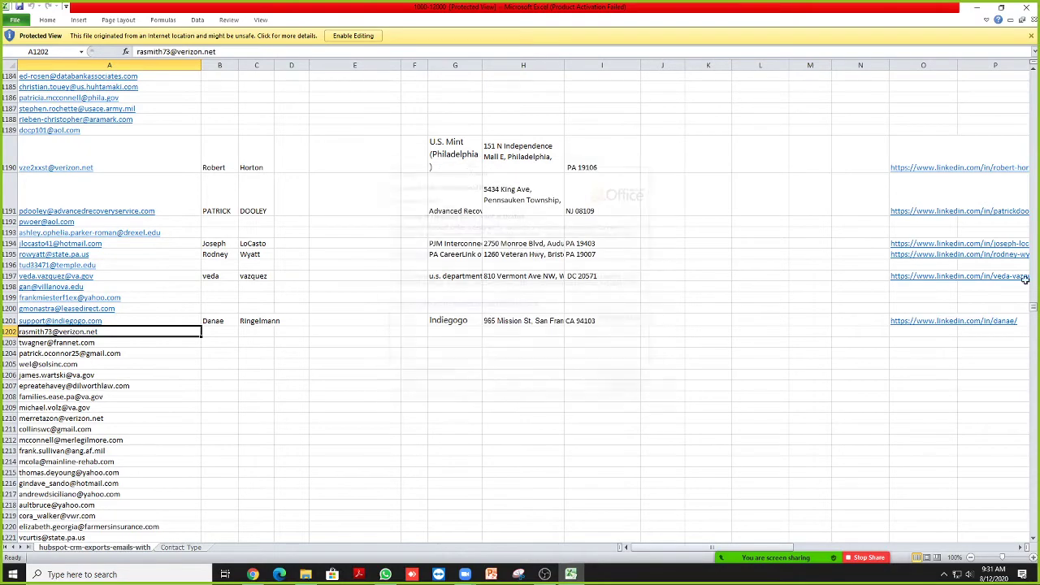
- Enable editing, copy the email addresses in A302 to A940, and close the workbook without keeping the clipboard contents
drag(1035, 315, 1037, 233)
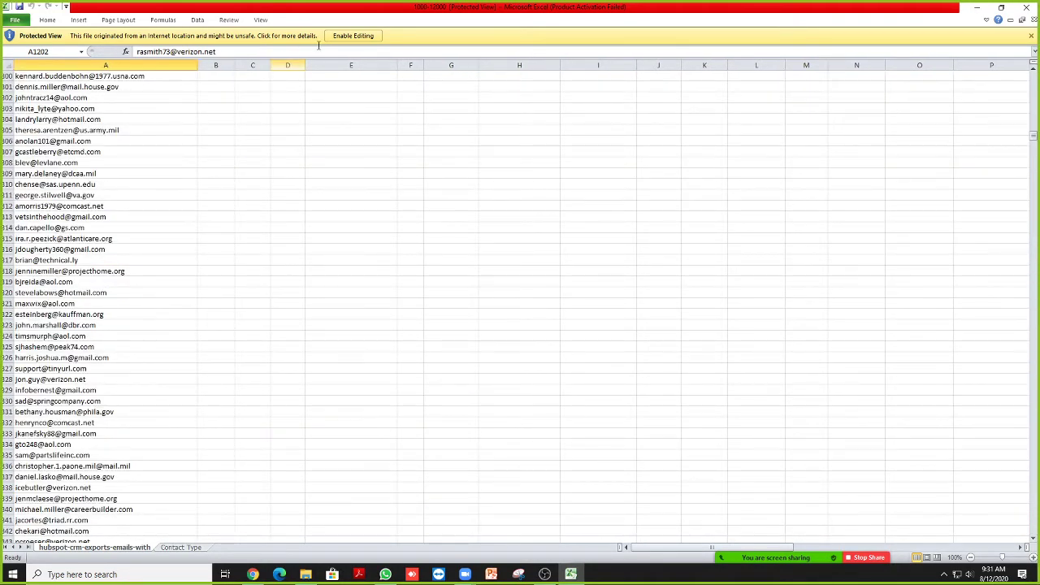
click(354, 35)
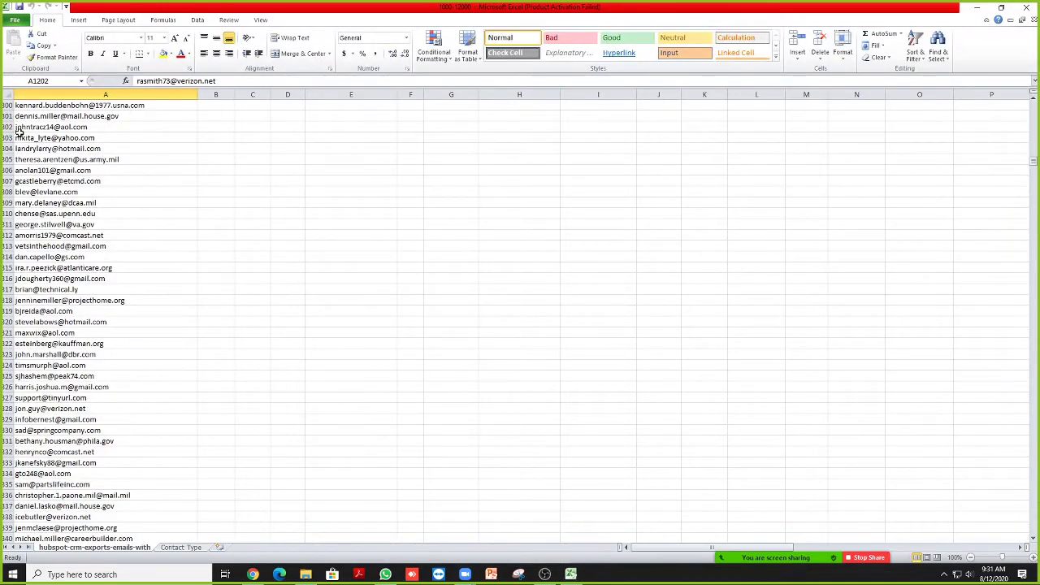
drag(18, 127, 125, 506)
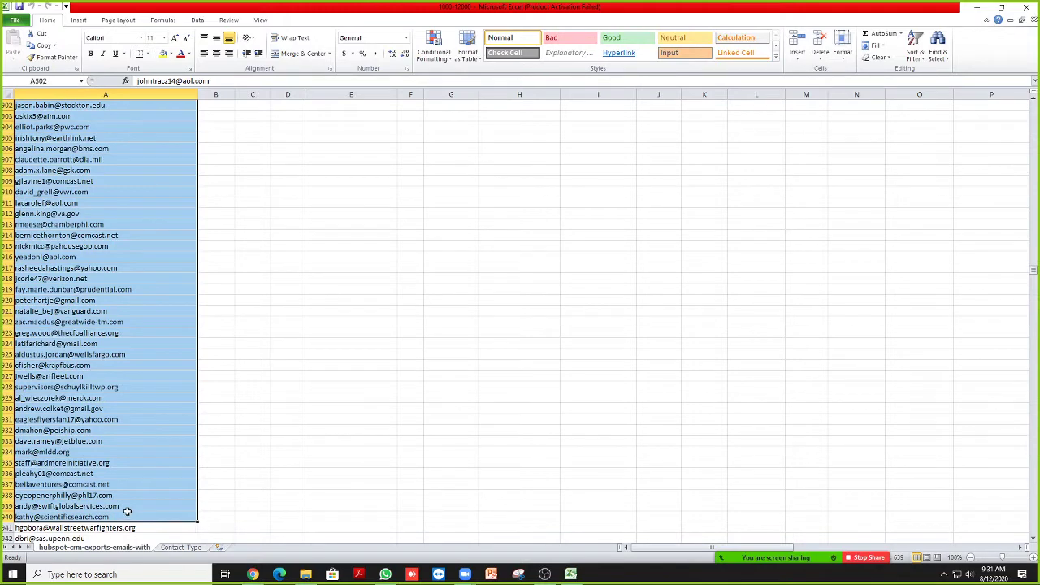
key(ctrl+c)
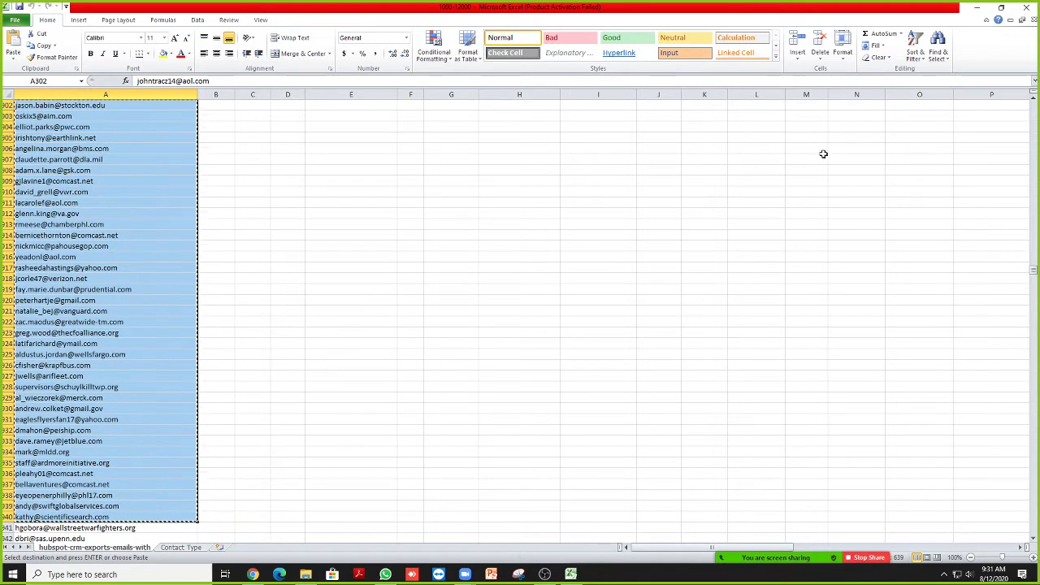
click(1030, 6)
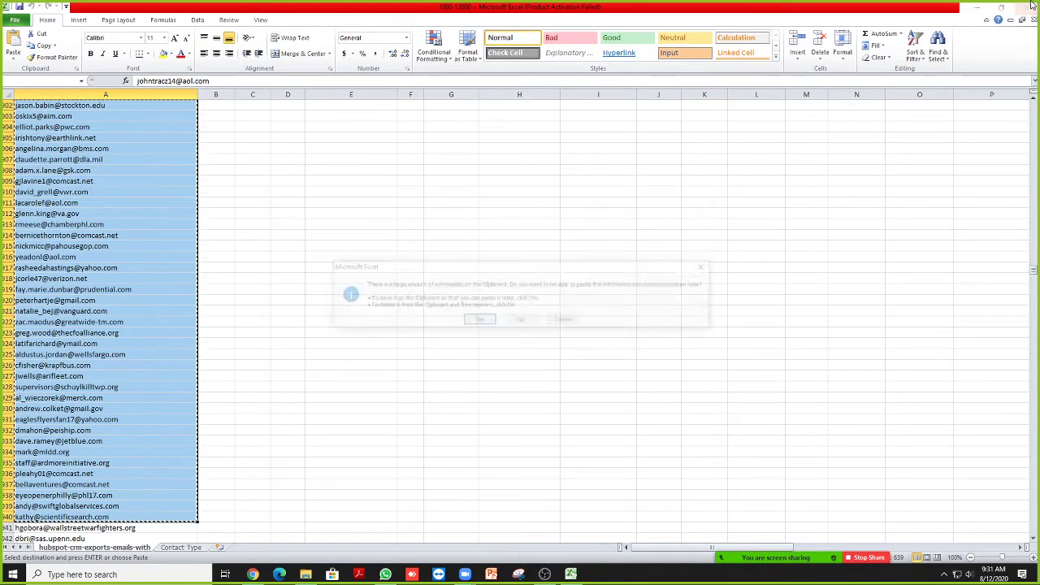
click(517, 321)
- Create a new text document named "bulk email" in the 1000-12000 folder
right_click(126, 153)
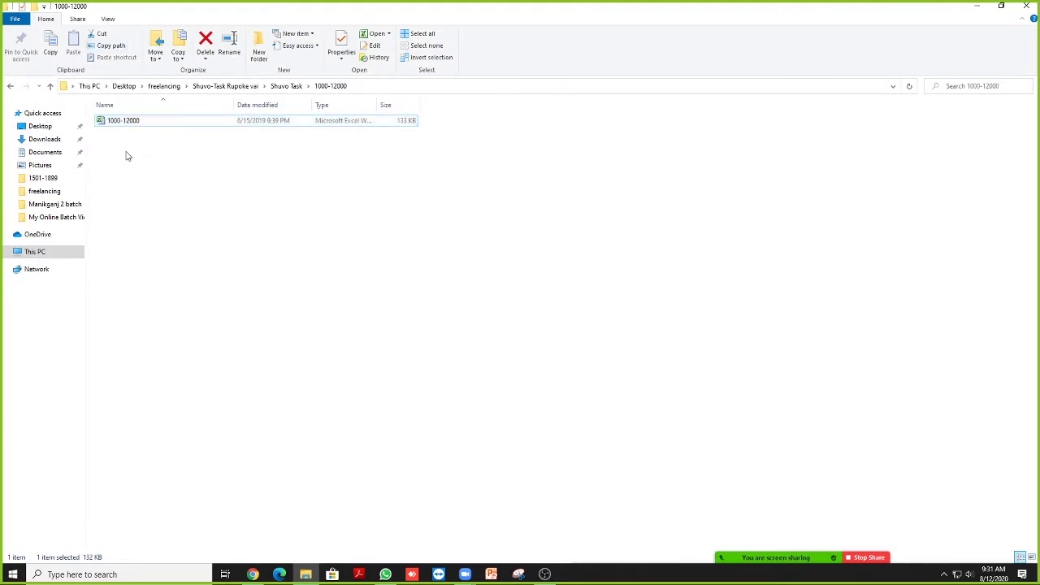
click(341, 175)
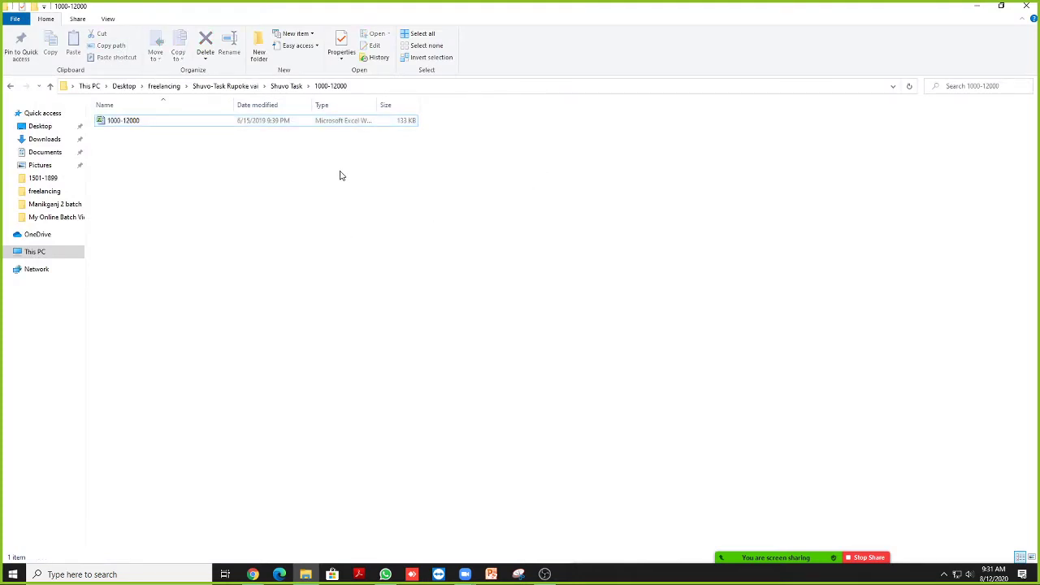
right_click(122, 175)
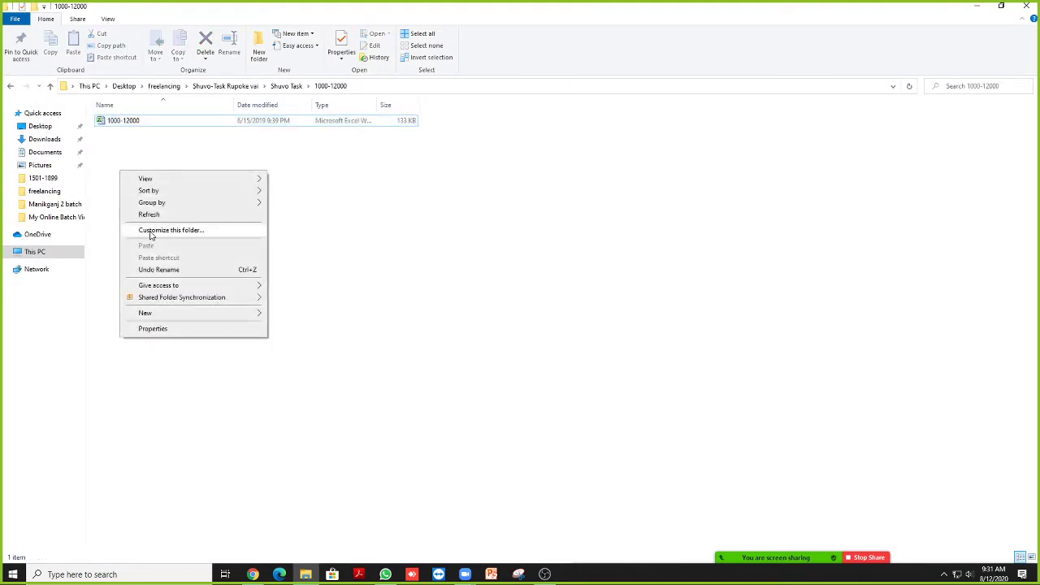
mouse_move(155, 313)
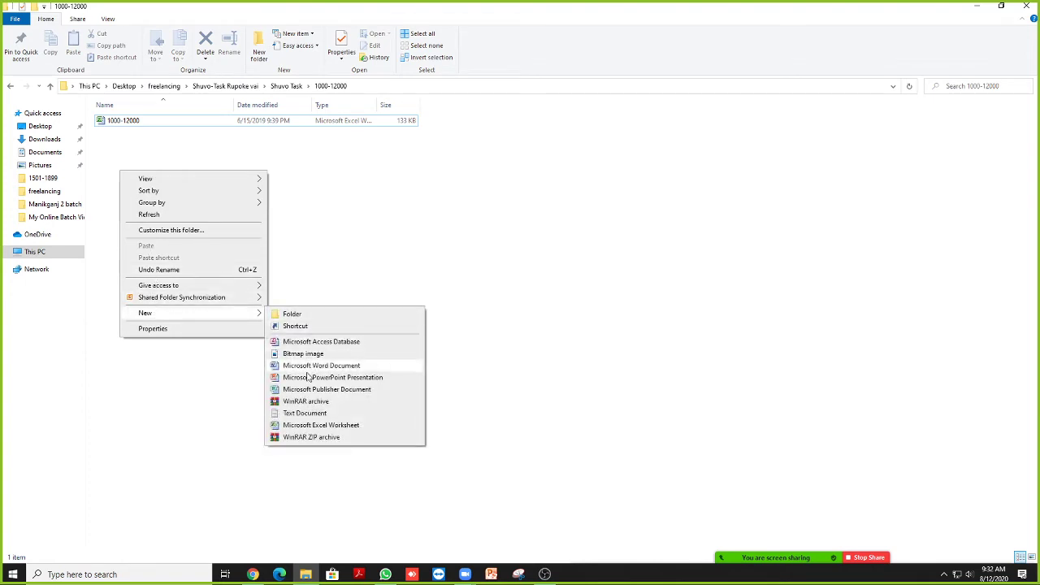
click(306, 414)
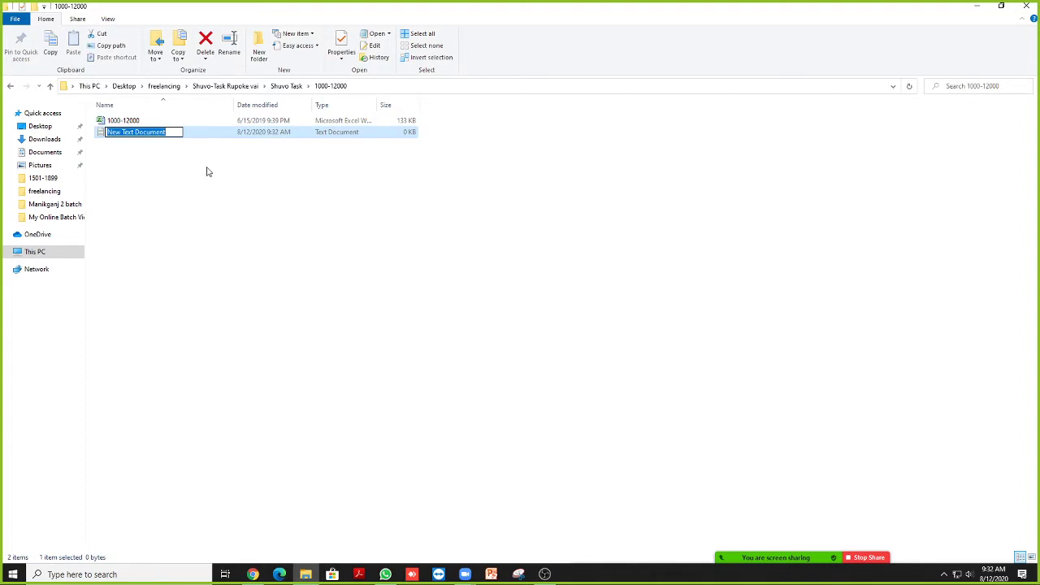
text(ail)
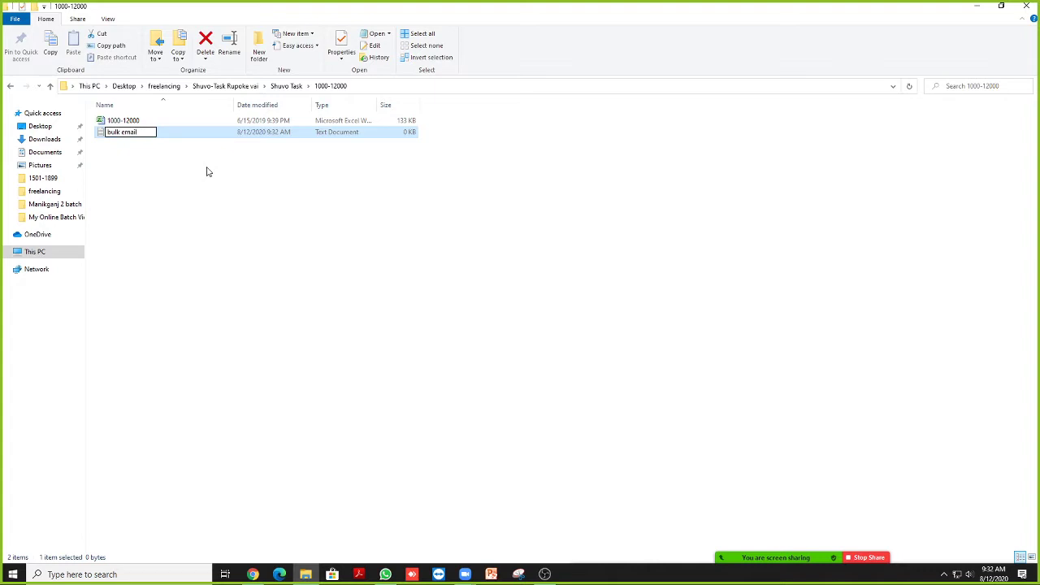
key(Return)
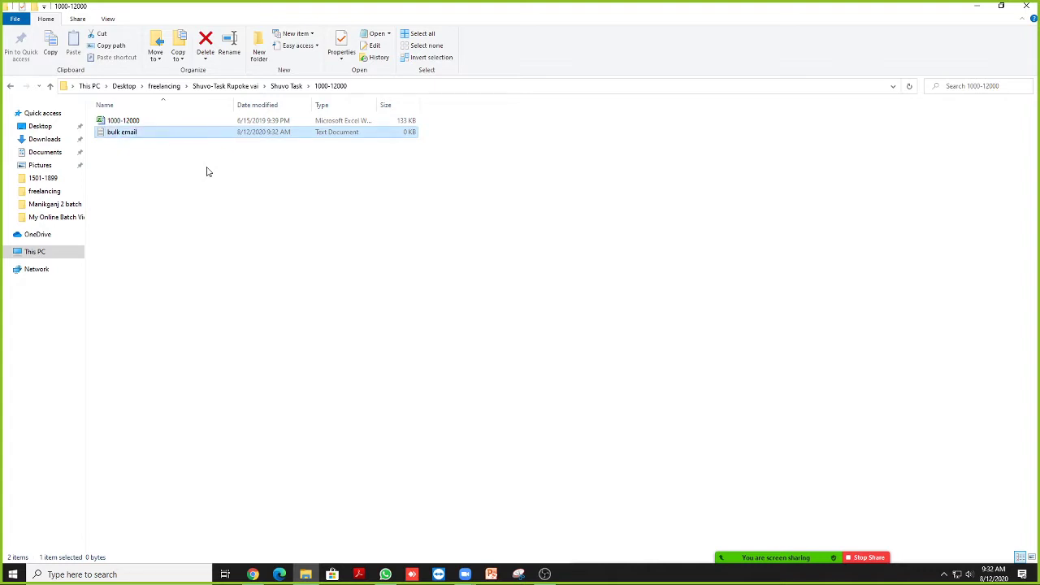
- Open the bulk email text file, try to paste the copied addresses, and minimize Notepad
double_click(117, 134)
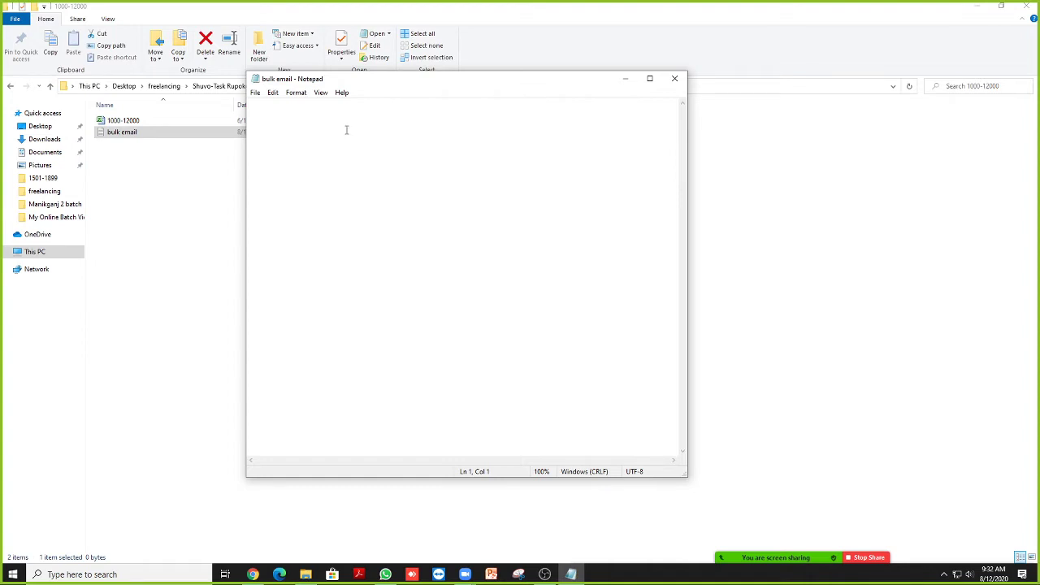
right_click(302, 121)
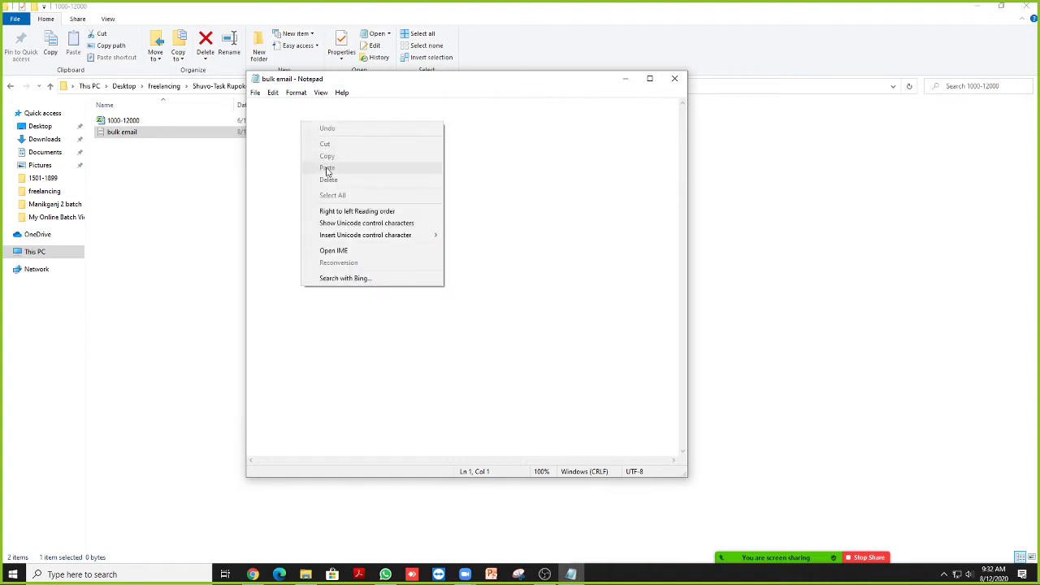
click(309, 145)
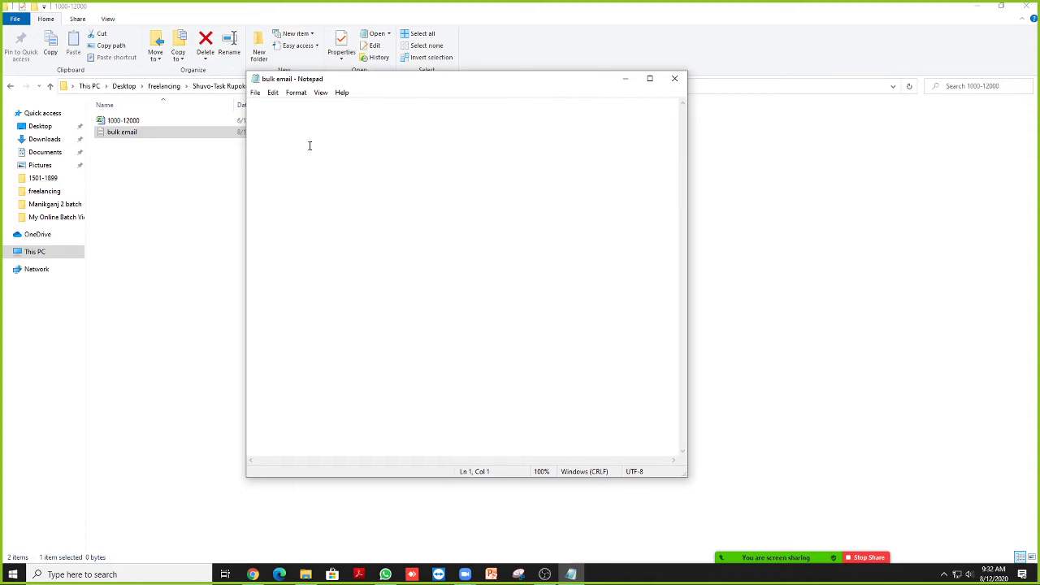
click(624, 78)
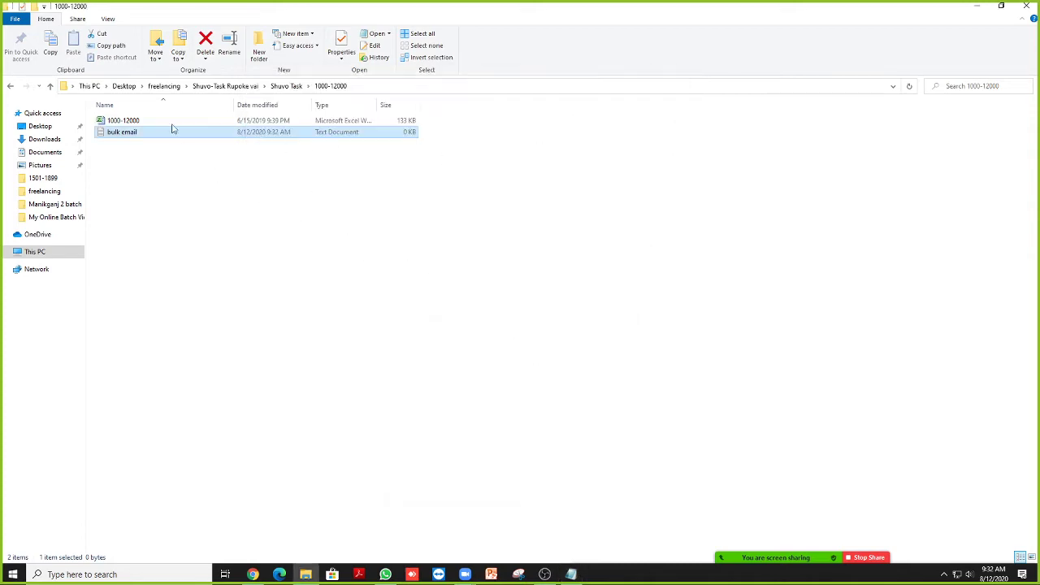
- Reopen the 1000-12000 workbook, copy the email addresses from A1202 up to A393, and minimize the workbook while keeping it open
double_click(130, 120)
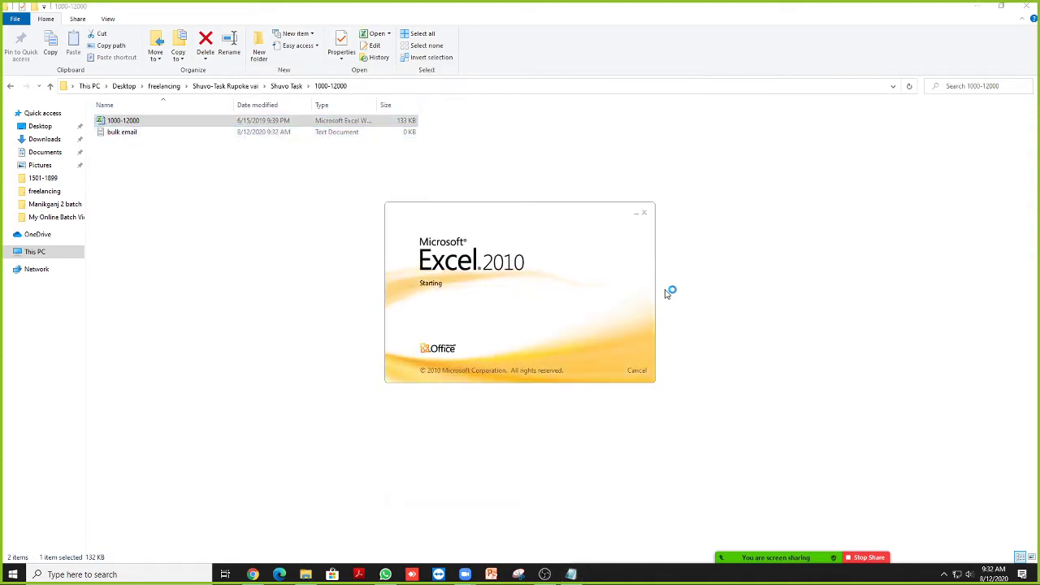
click(647, 170)
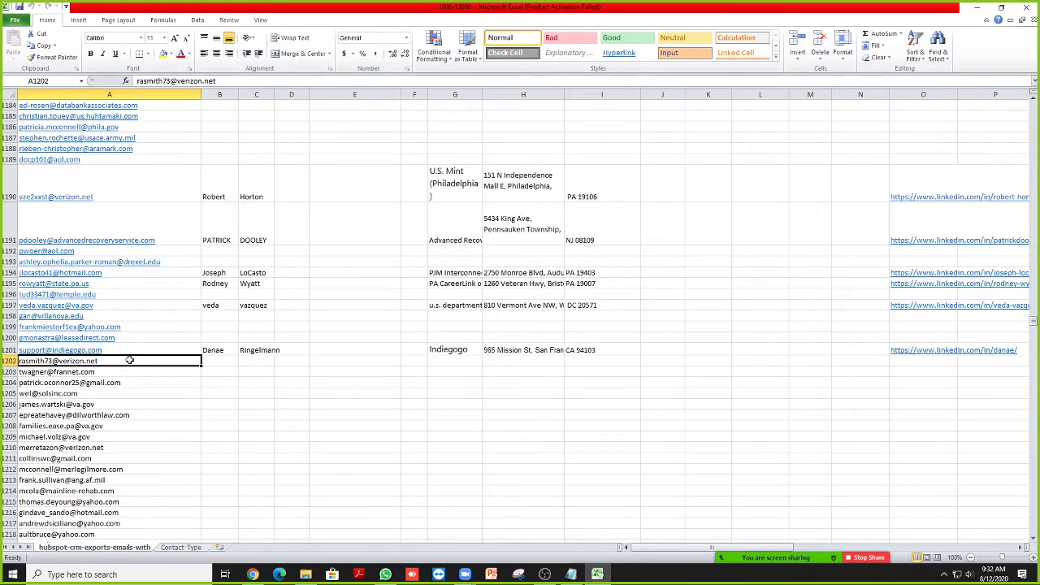
drag(128, 361, 25, 160)
key(ctrl+c)
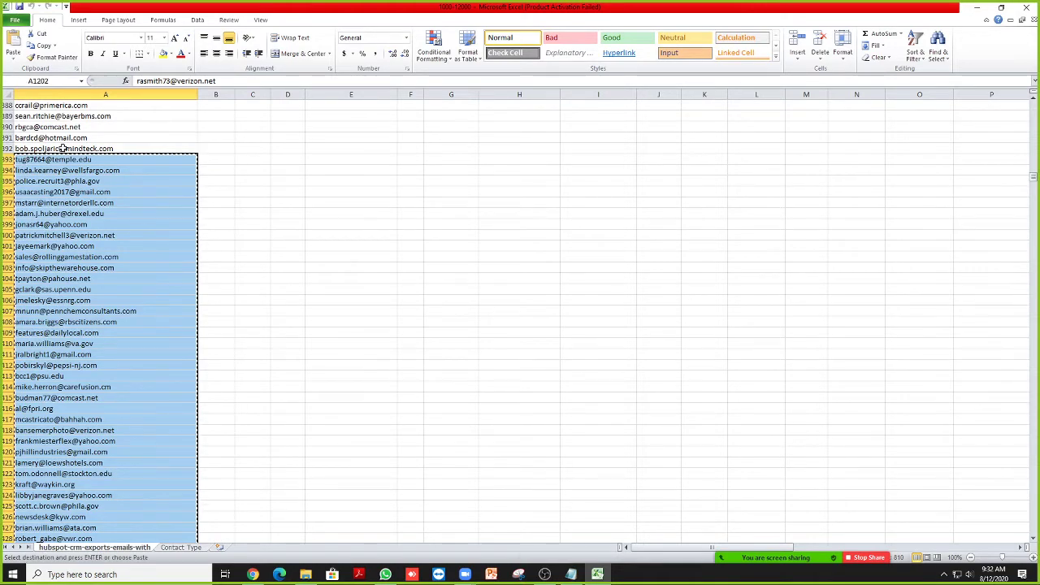
click(975, 8)
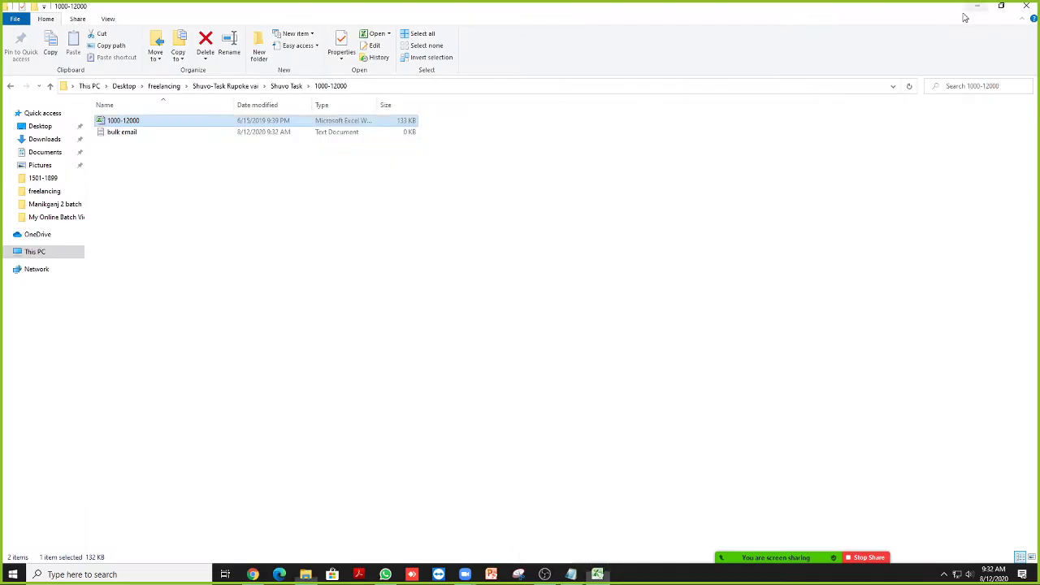
- Paste the copied email addresses into the bulk email text file, save it, and close it
click(107, 135)
double_click(106, 138)
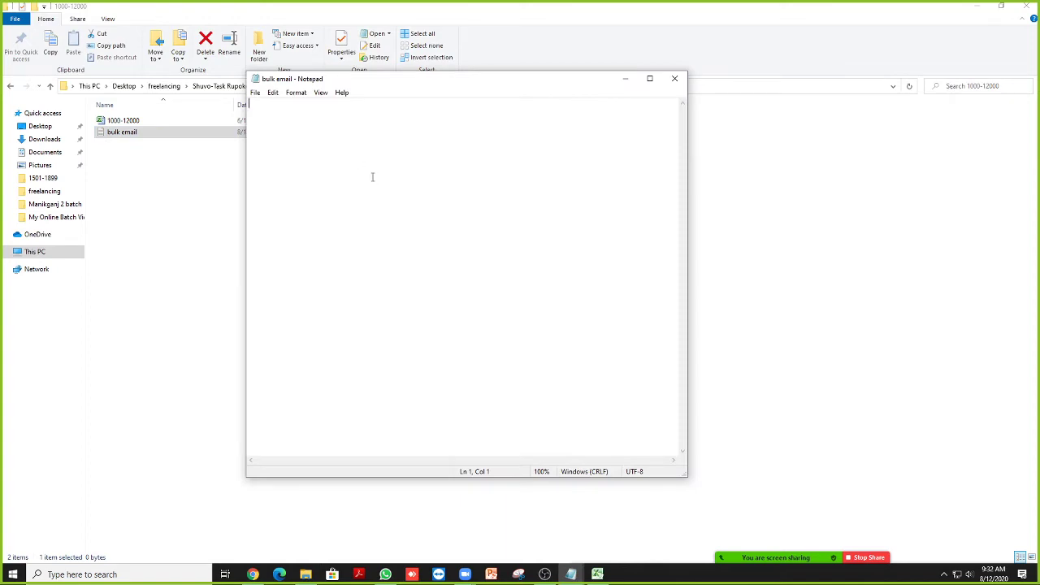
key(ctrl+v)
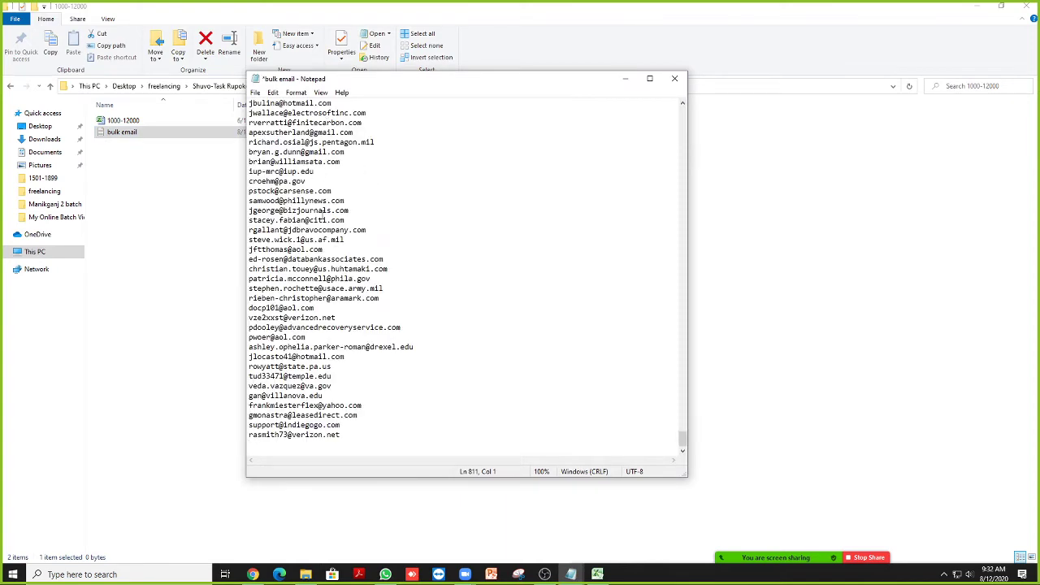
scroll(323, 216, up, 20)
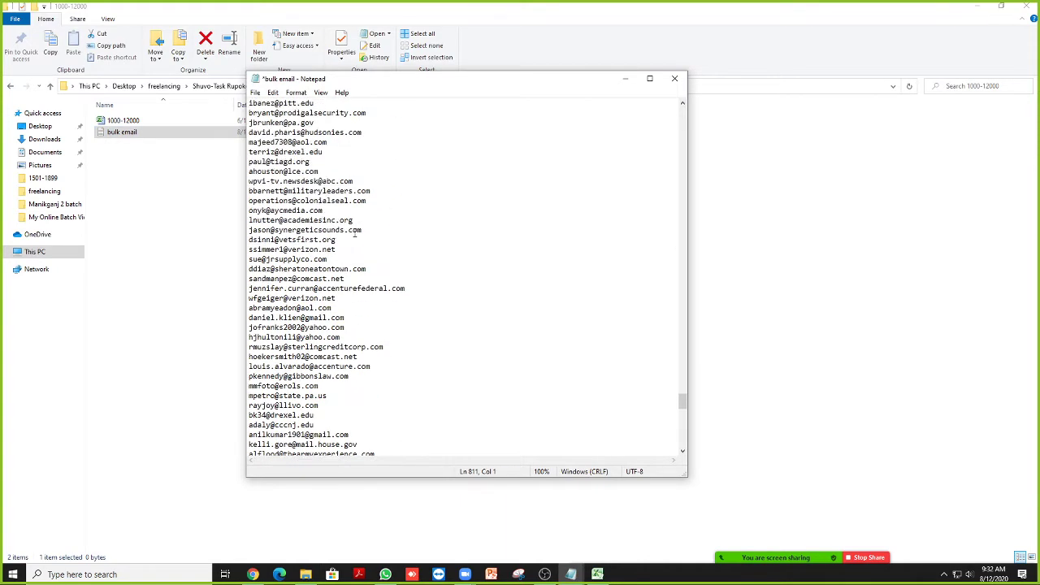
scroll(354, 234, up, 15)
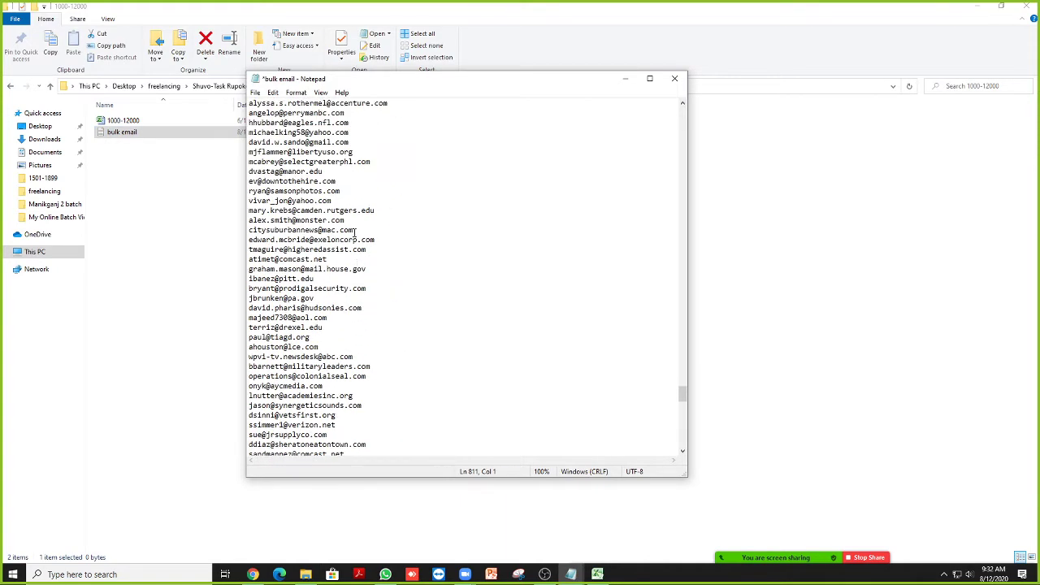
click(258, 95)
click(275, 139)
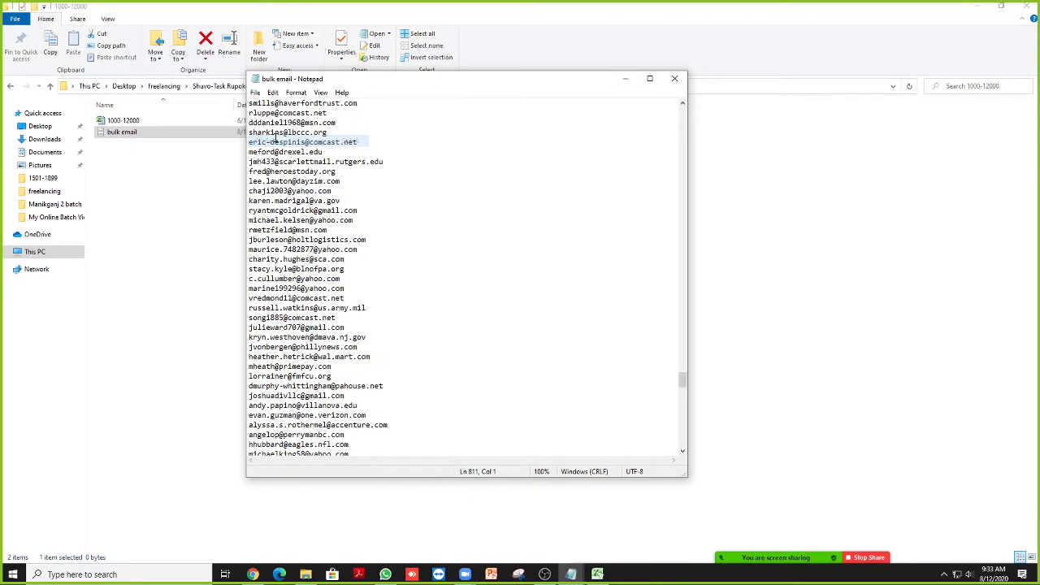
click(677, 78)
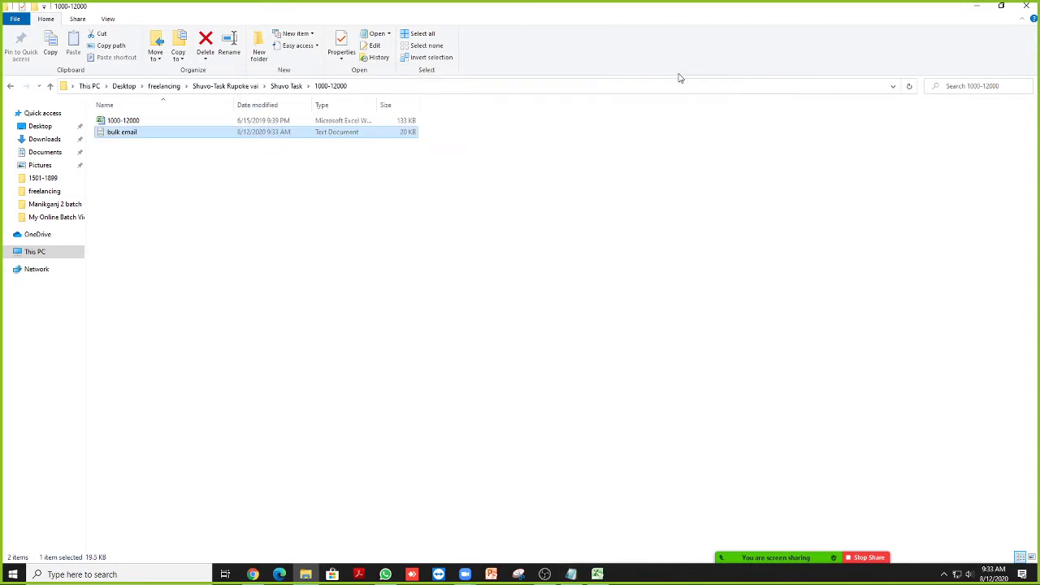
- Reopen the bulk email text file, look through the saved addresses, and close it
double_click(120, 133)
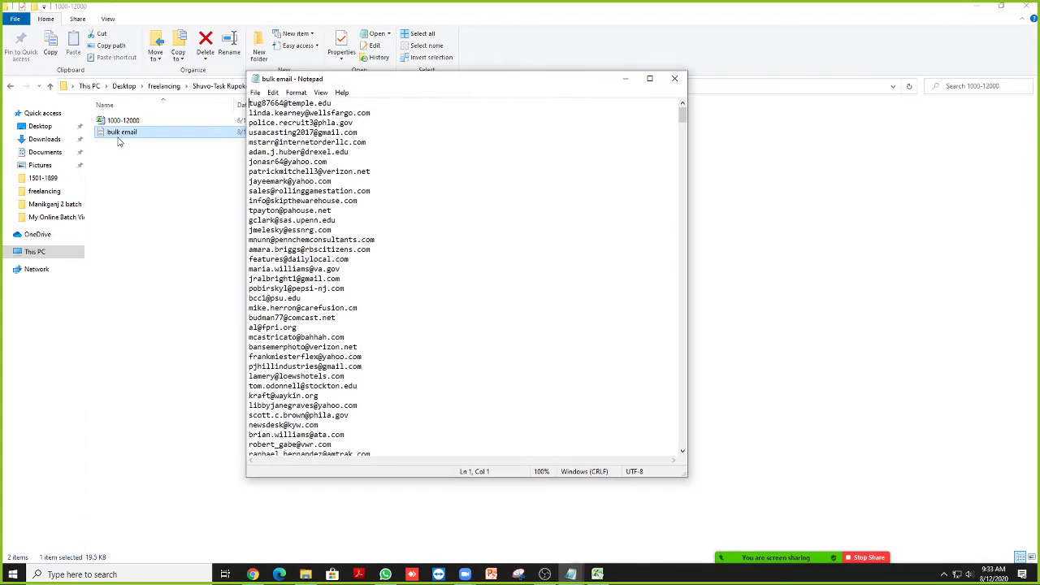
scroll(538, 204, down, 20)
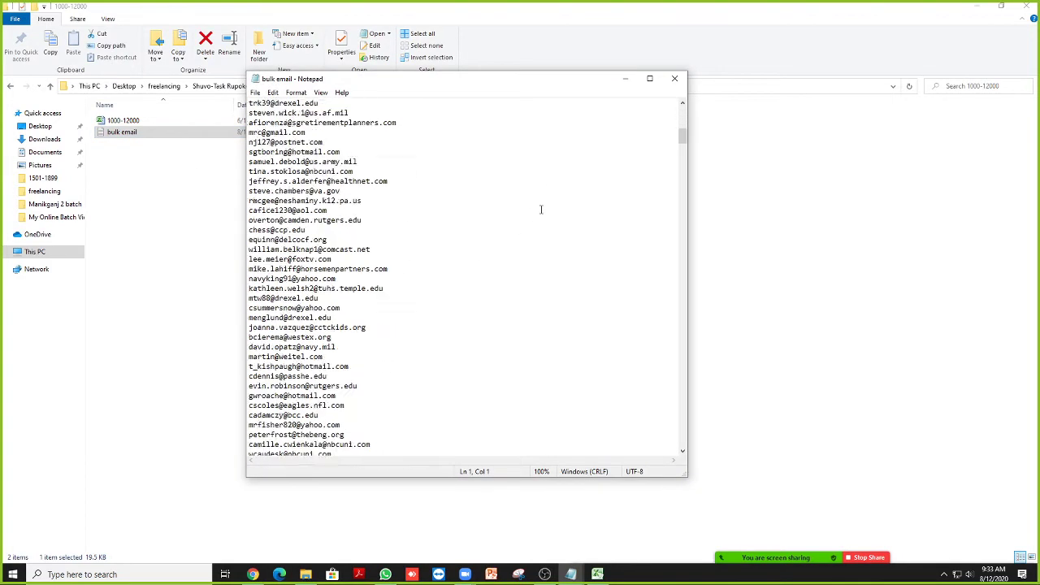
click(674, 80)
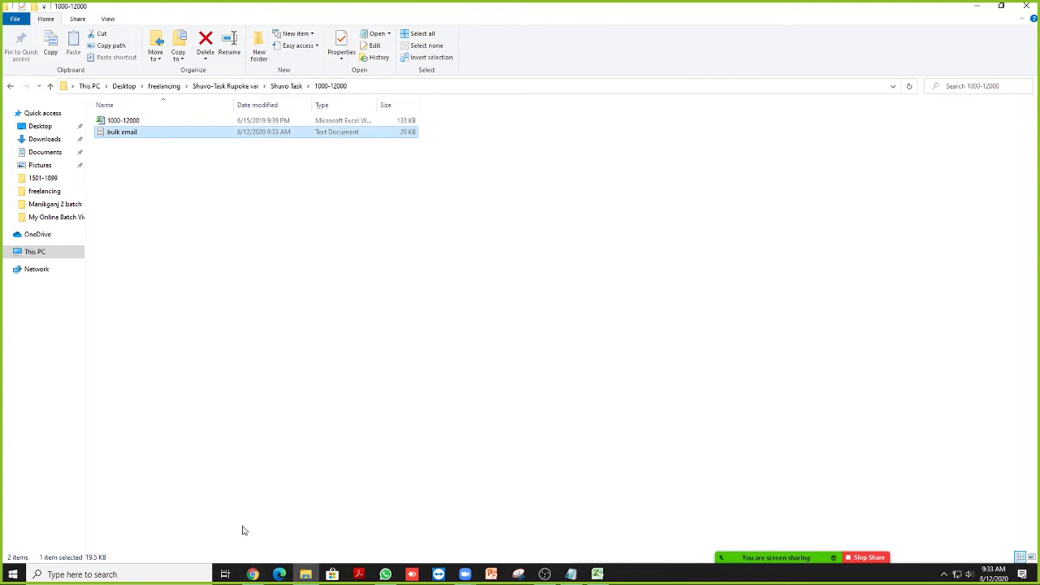
- Switch to Mailchimp in Chrome, return to the import method choice, and continue with Upload file
click(251, 575)
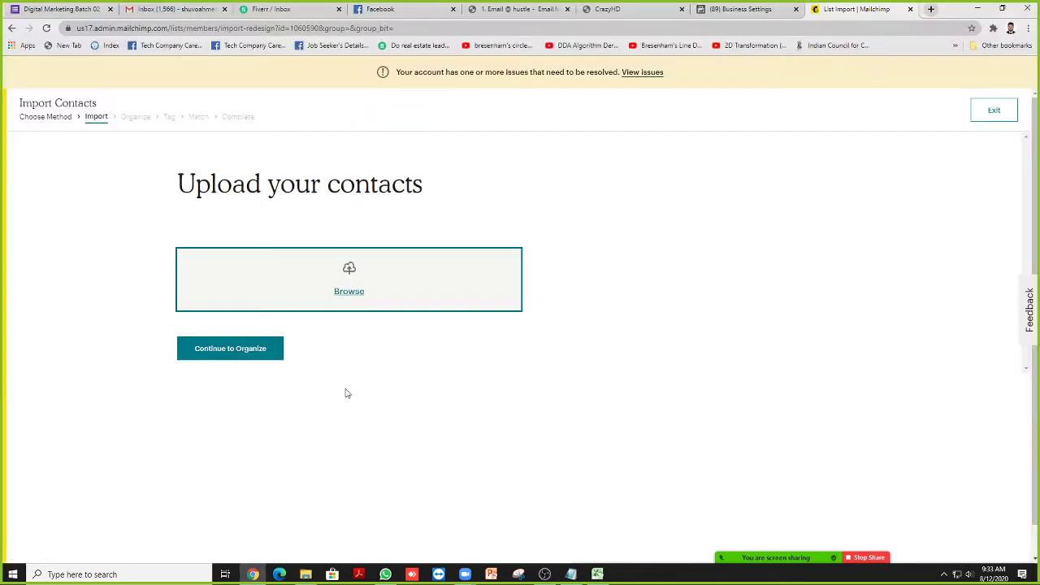
click(350, 294)
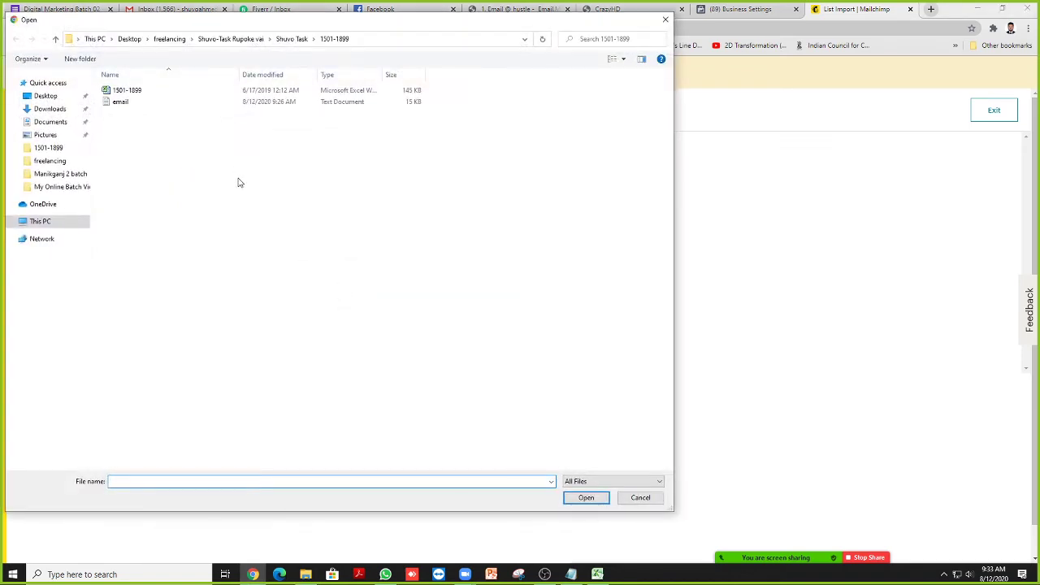
click(666, 19)
click(49, 117)
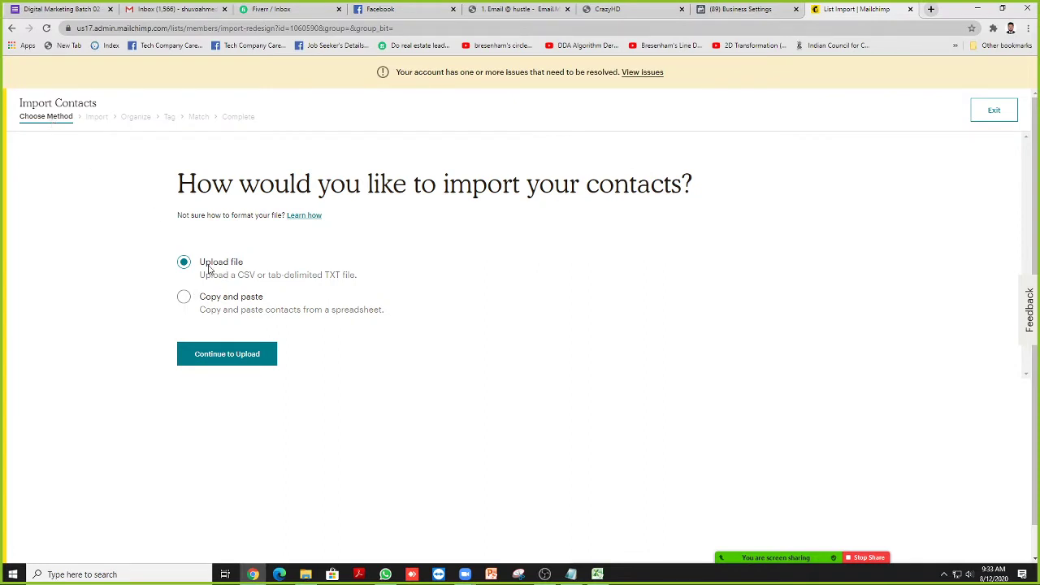
click(219, 362)
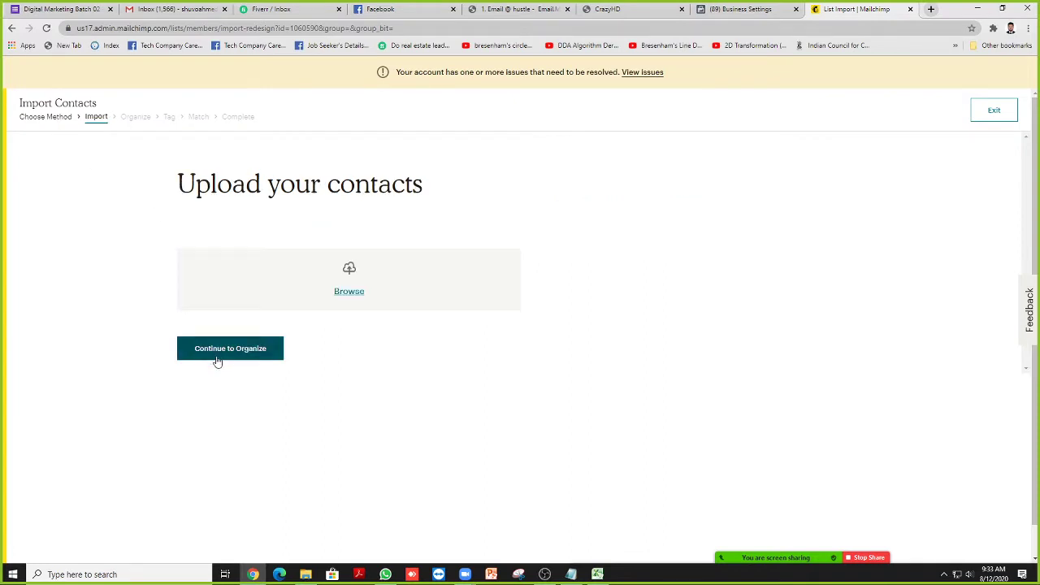
- Choose the bulk email text file from the 1000-12000 folder for upload and continue to organizing the contacts
click(359, 294)
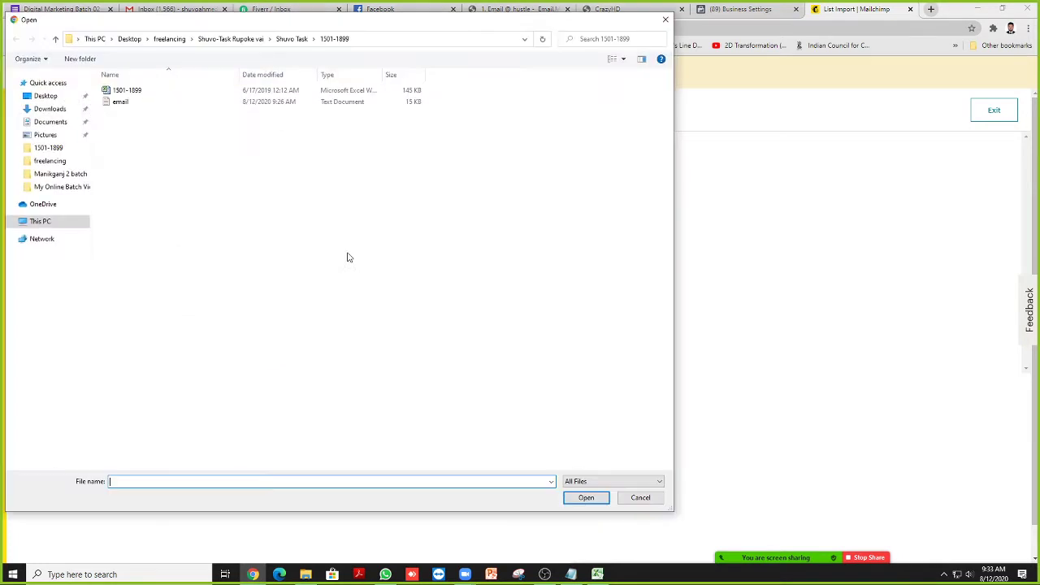
click(291, 38)
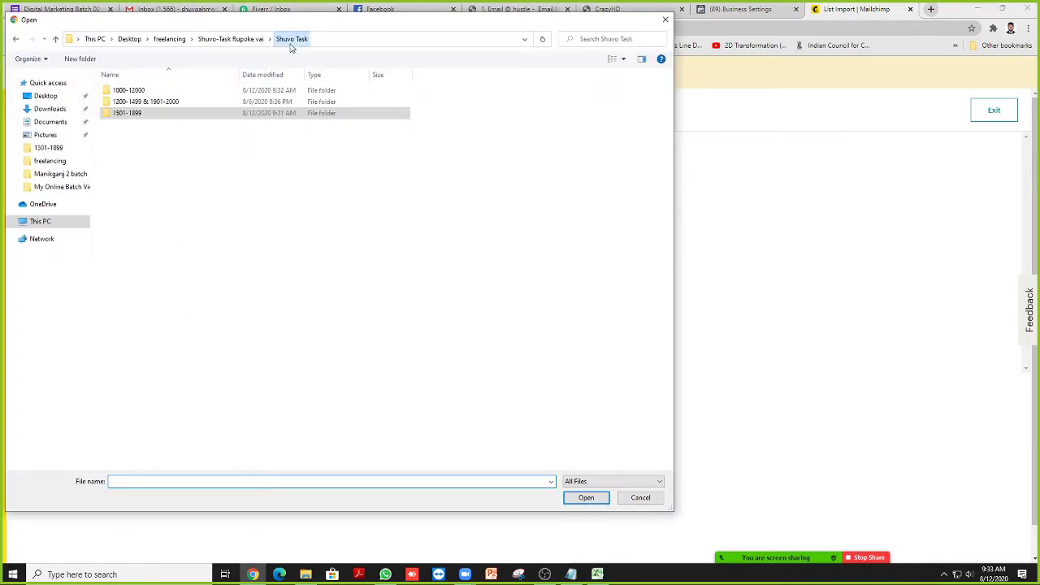
double_click(123, 89)
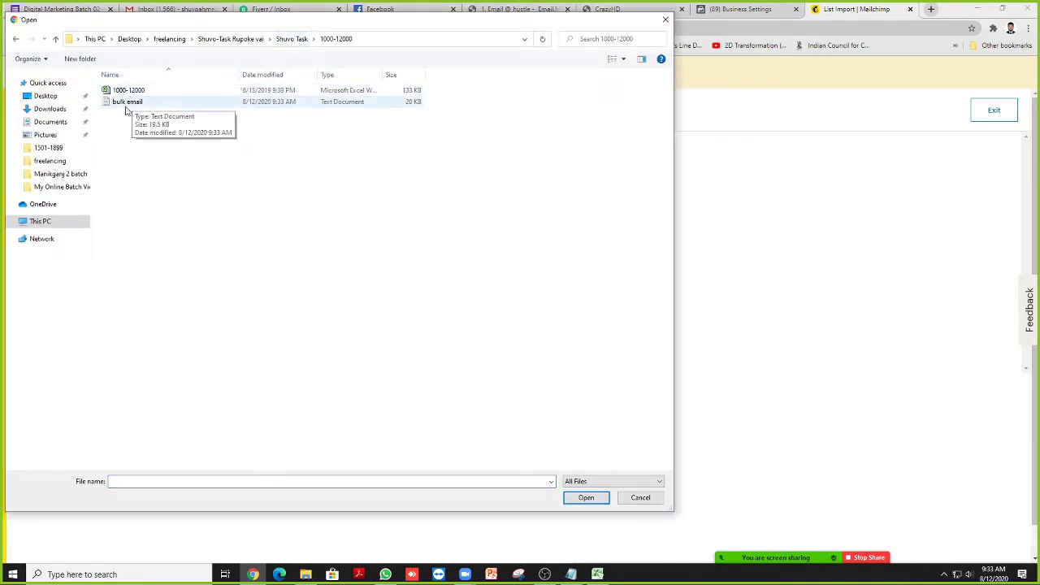
double_click(116, 104)
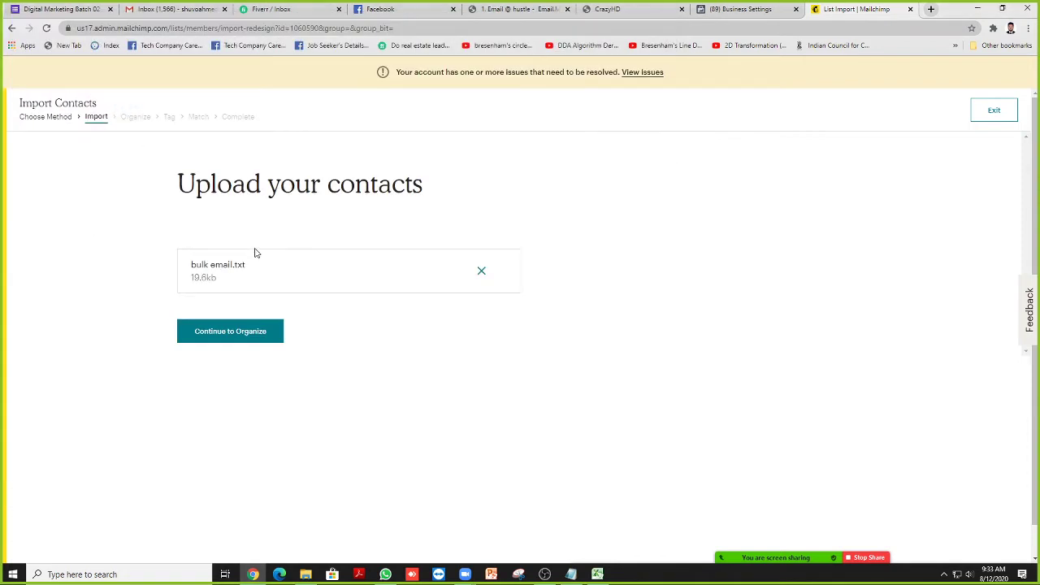
click(234, 333)
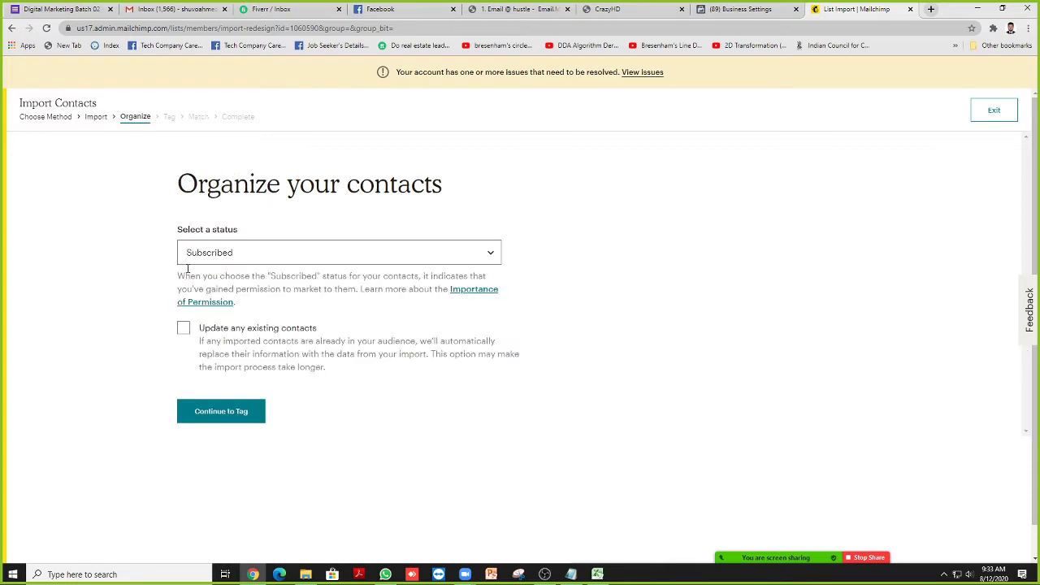
- Keep the contacts' status as Subscribed, enable updating any existing contacts, and continue to tagging
click(226, 258)
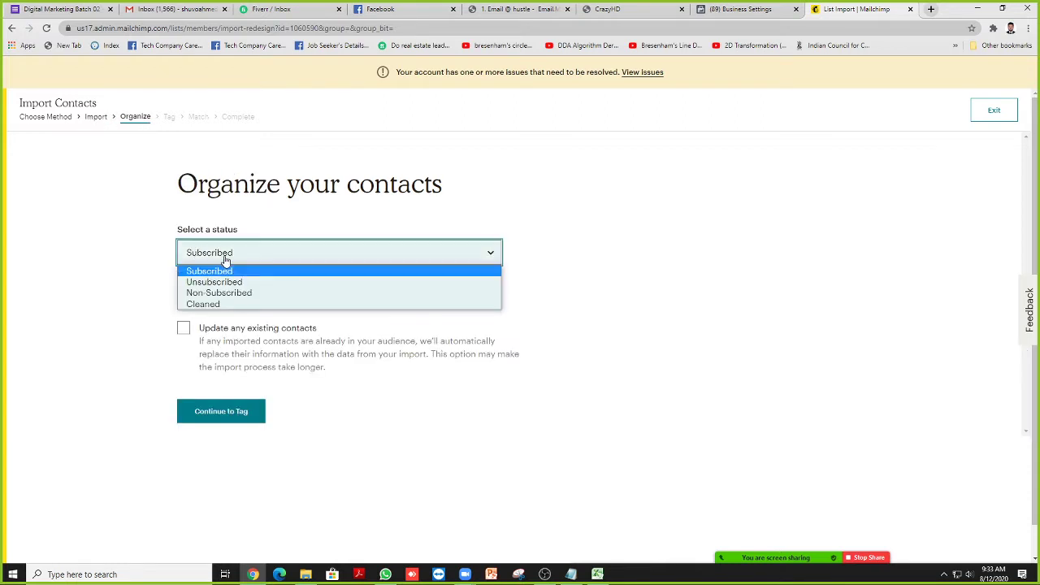
click(106, 278)
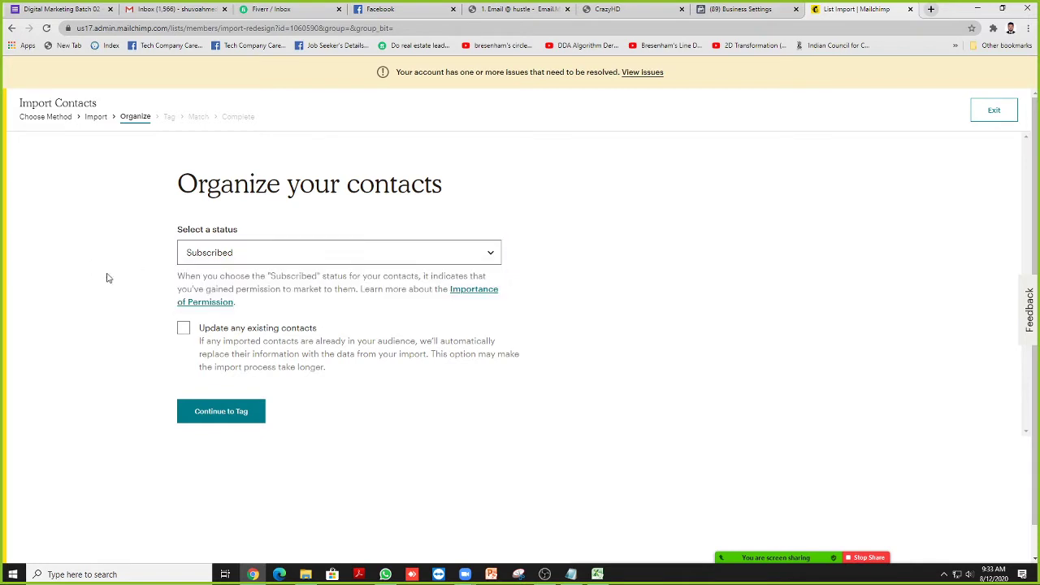
click(185, 330)
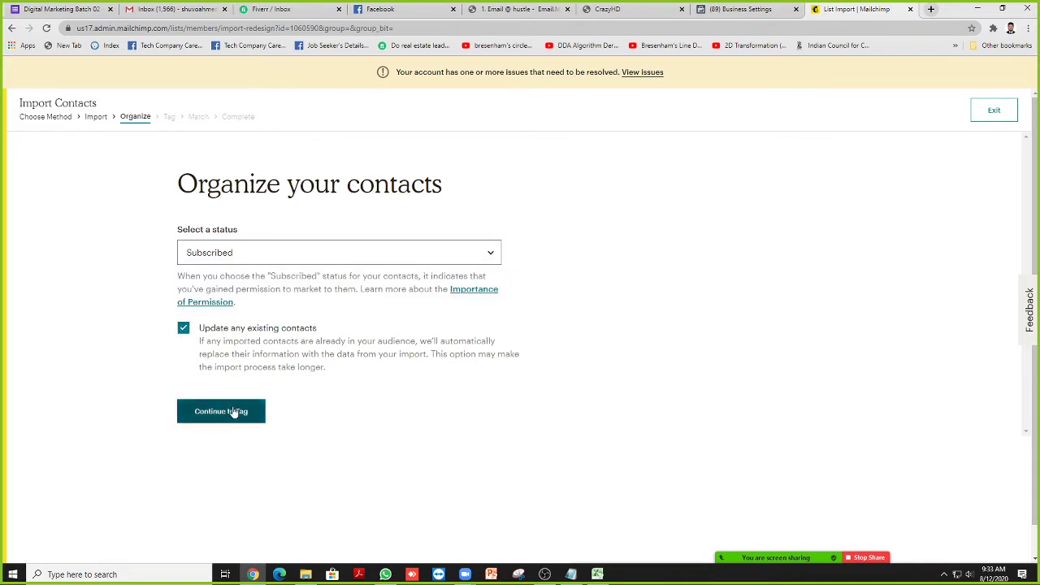
click(201, 420)
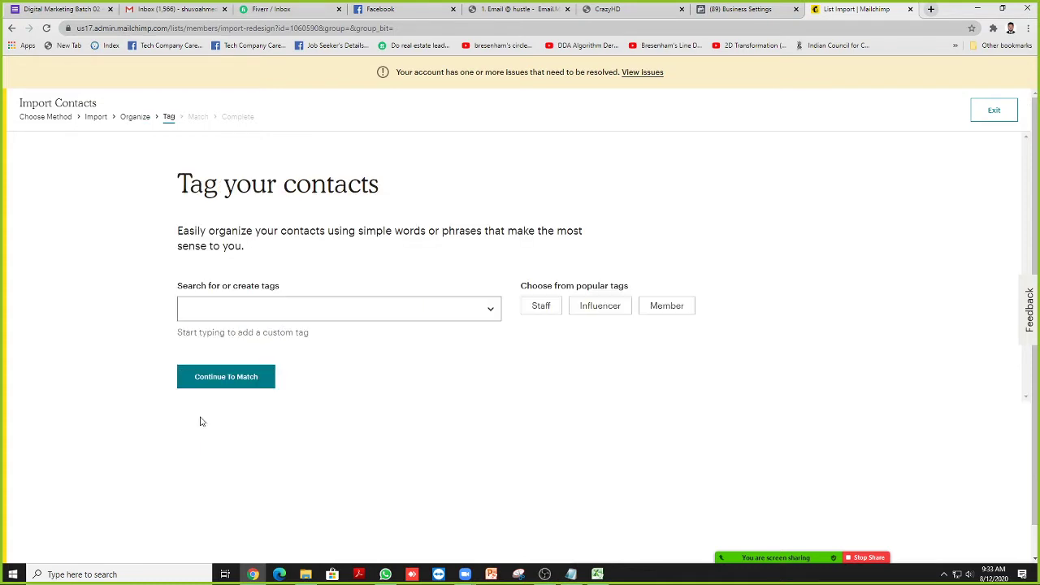
- Tag the imported contacts as Member and continue to column matching
click(332, 315)
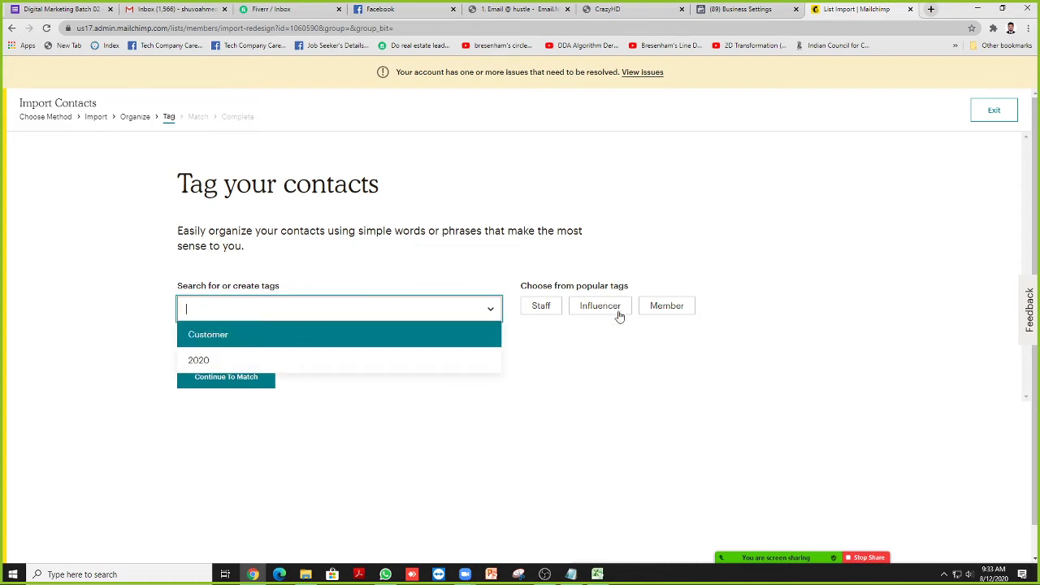
click(636, 376)
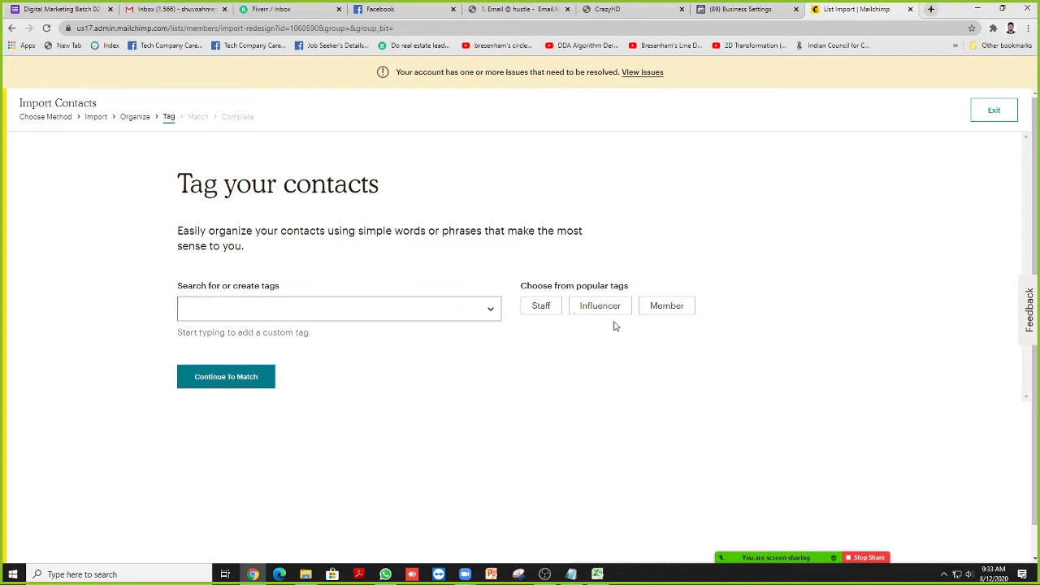
click(683, 314)
click(205, 401)
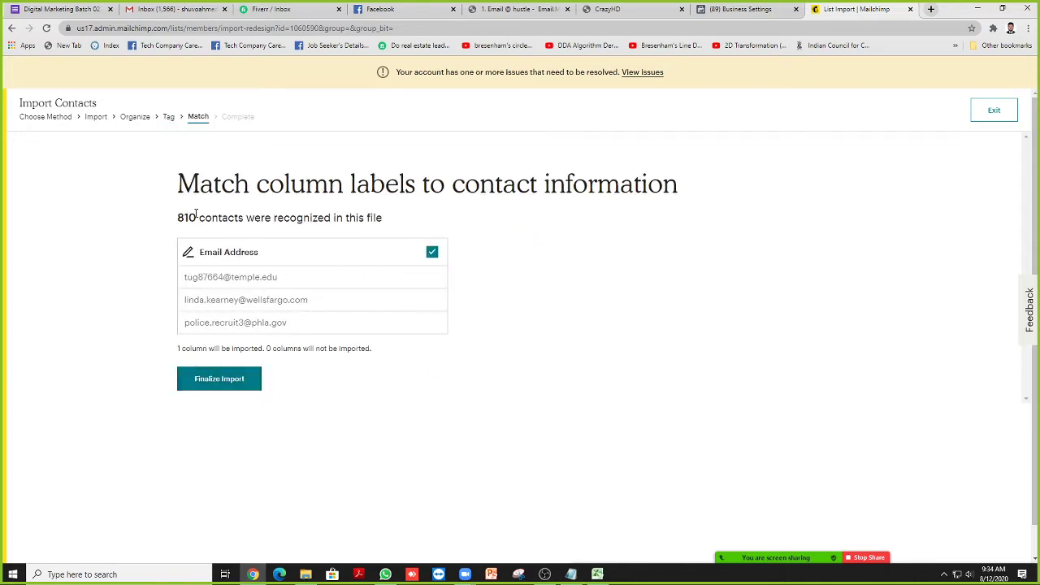
- Review the recognized contacts with the Email Address column included, then finalize and complete the import
drag(178, 218, 383, 218)
click(387, 220)
drag(387, 220, 177, 218)
click(179, 218)
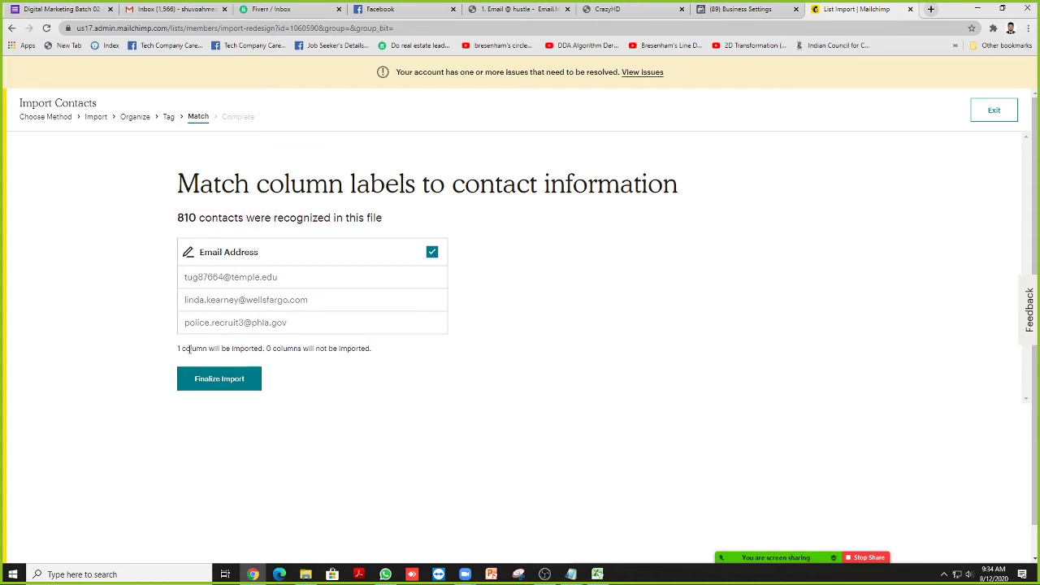
click(230, 383)
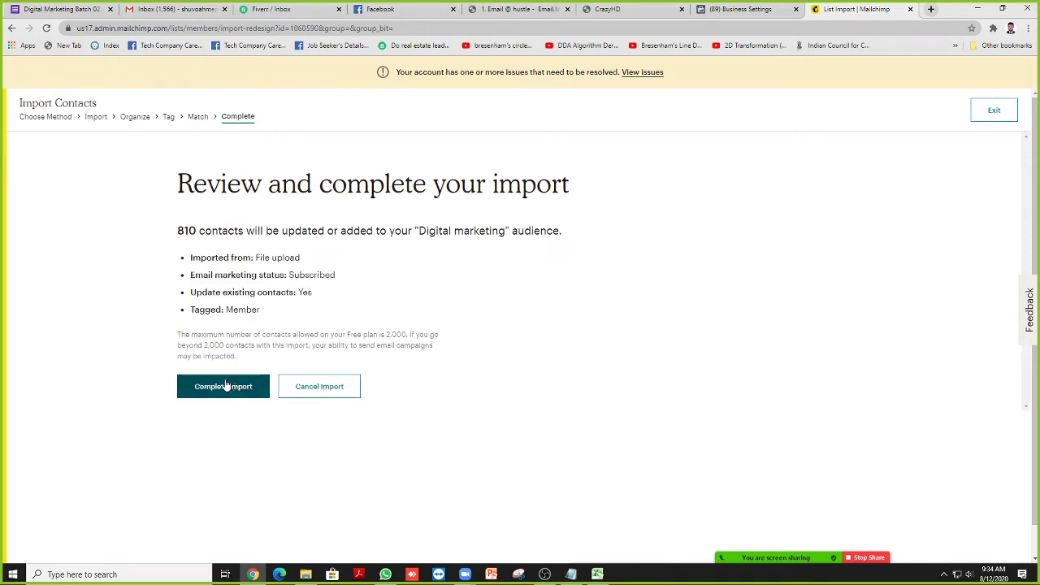
click(225, 395)
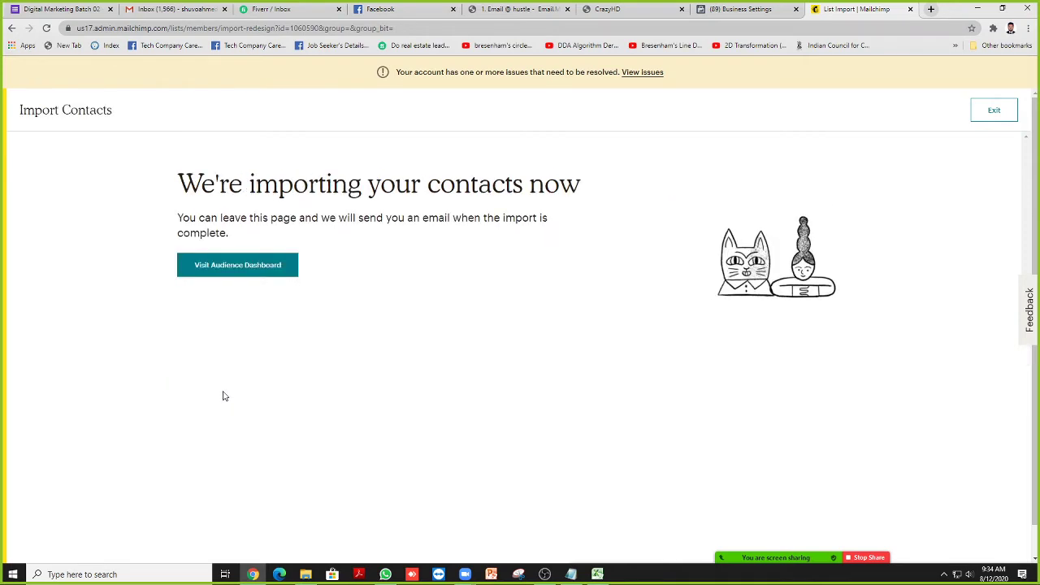
- Open the Digital marketing audience's contact list and look through the contact counts and imported Member entries
click(255, 272)
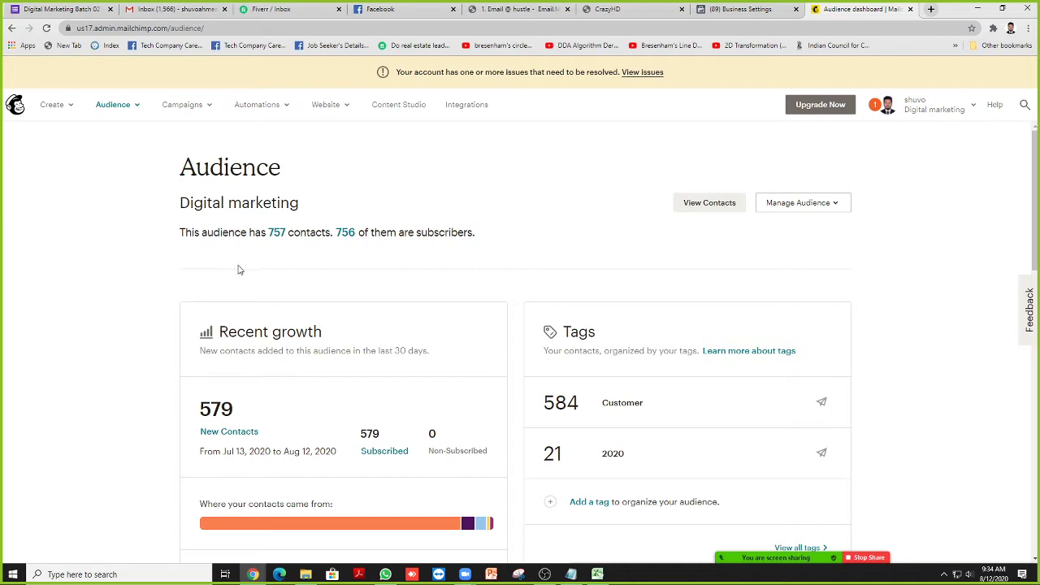
click(715, 204)
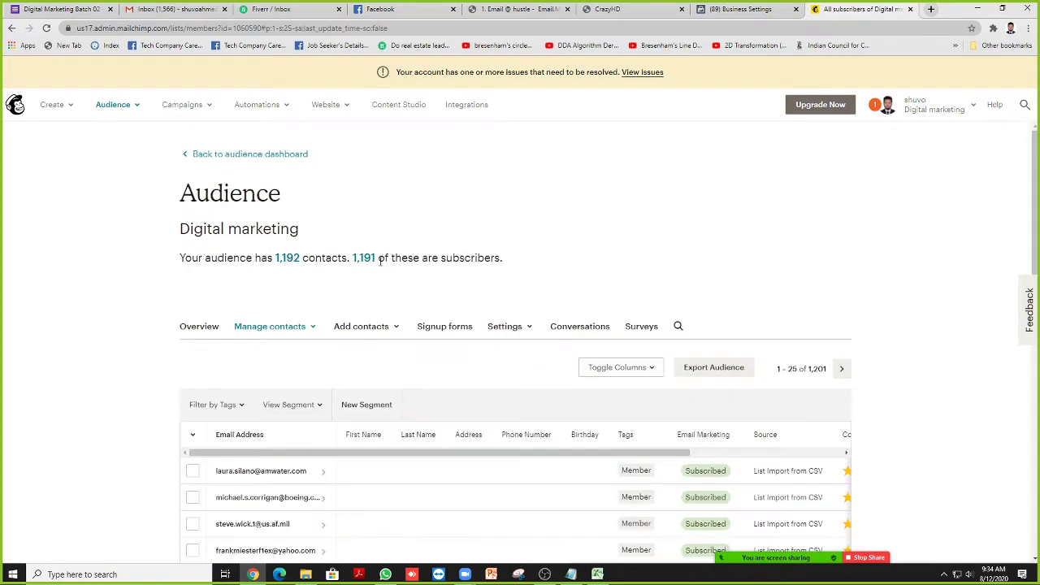
scroll(380, 261, down, 1)
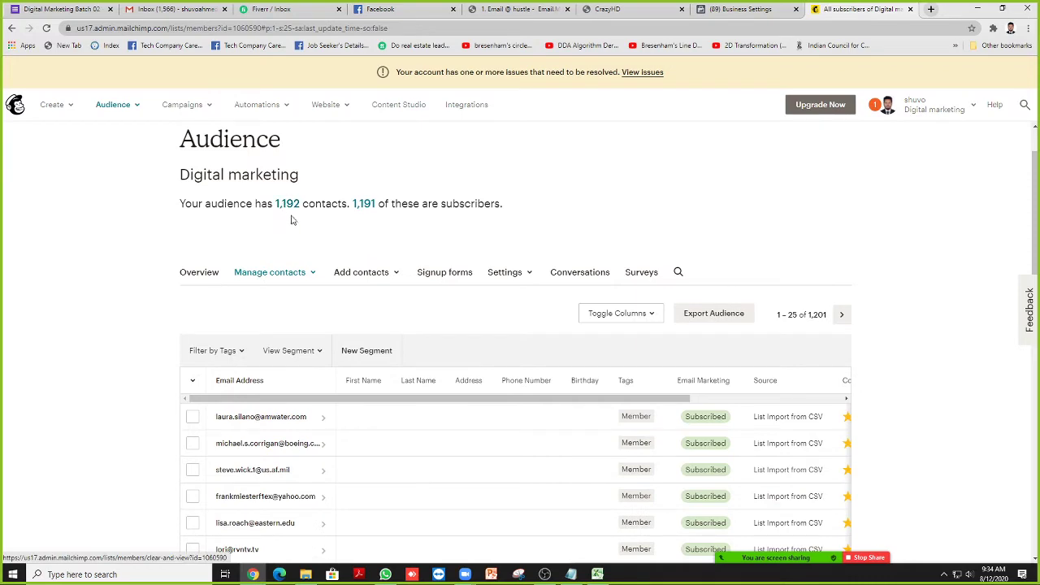
scroll(401, 228, down, 4)
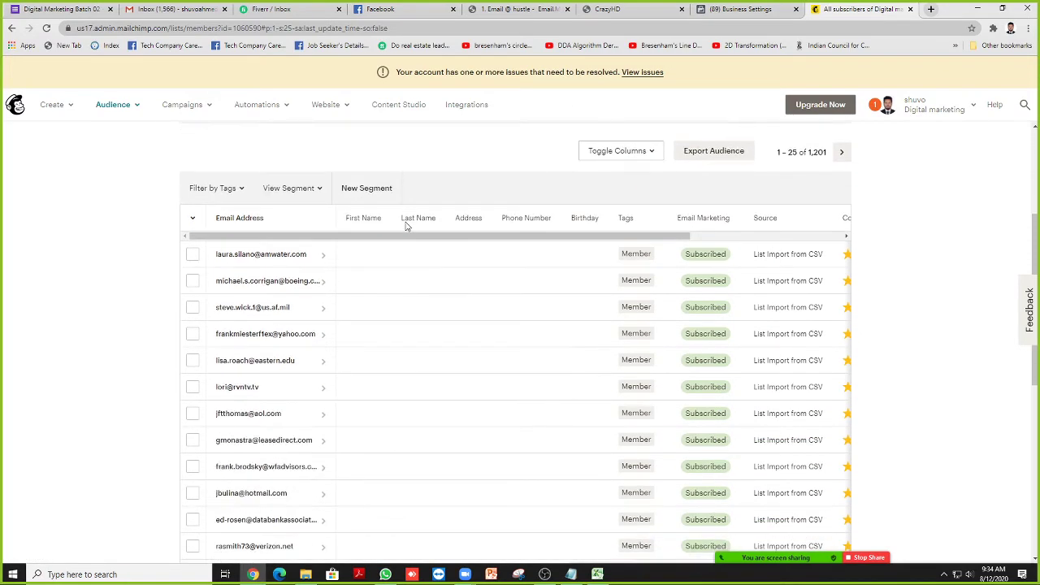
scroll(391, 297, down, 4)
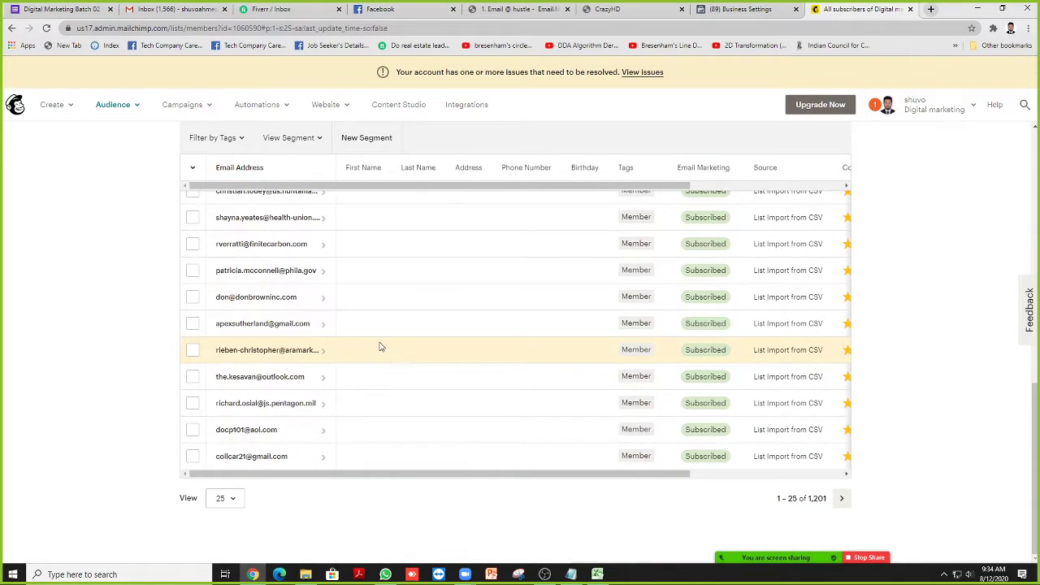
scroll(404, 356, up, 10)
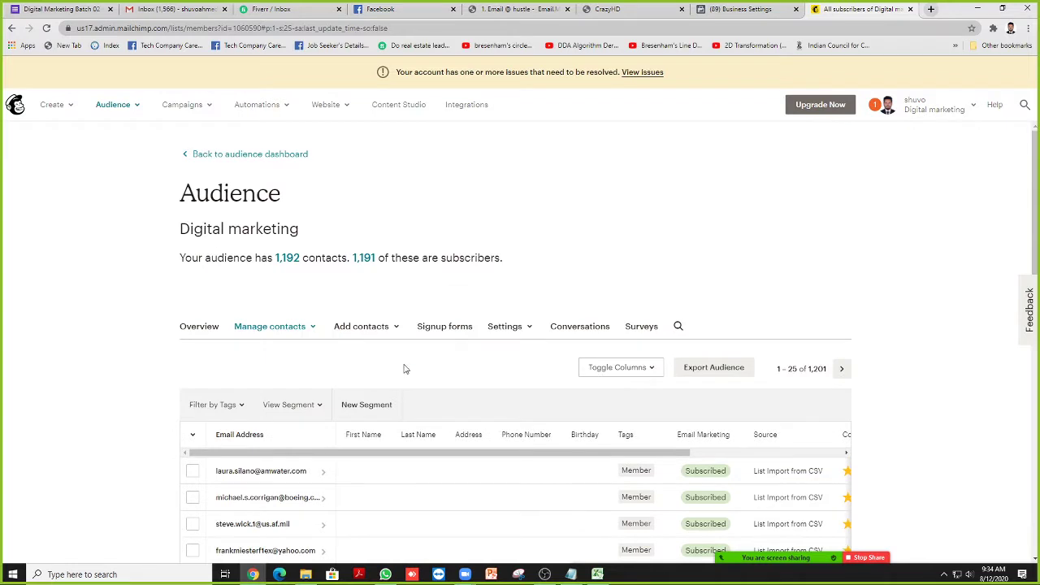
- Open the account's notifications to check the status of the audience import
click(886, 112)
click(878, 147)
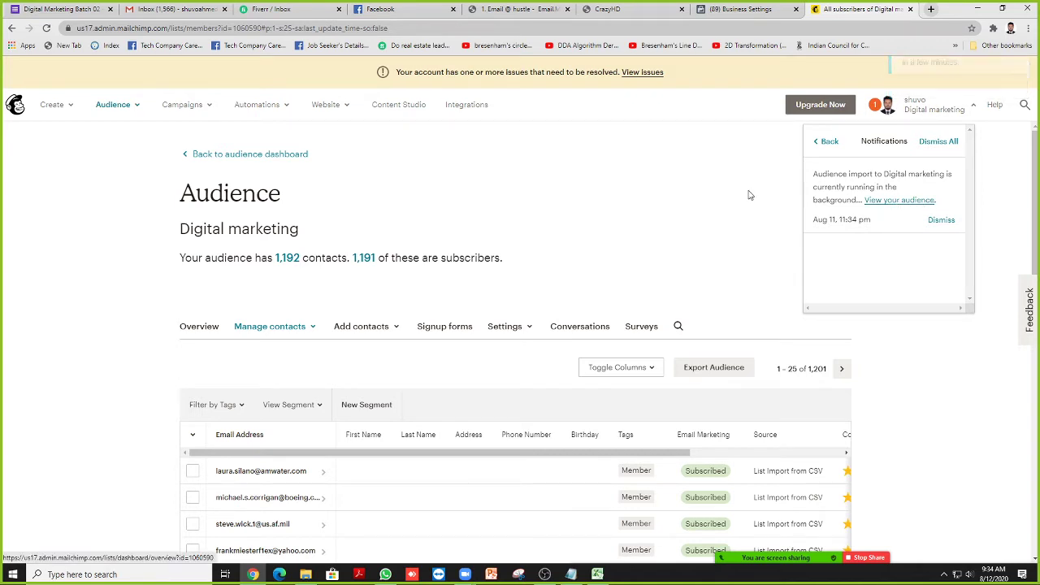
- Display the existing email campaigns in the campaign list and start creating a new campaign
click(704, 195)
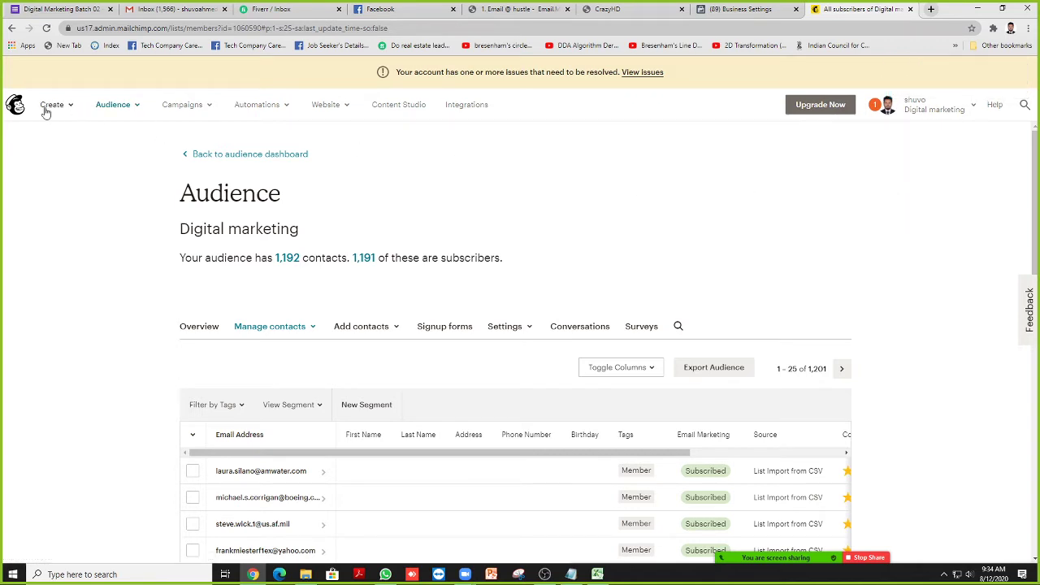
click(14, 114)
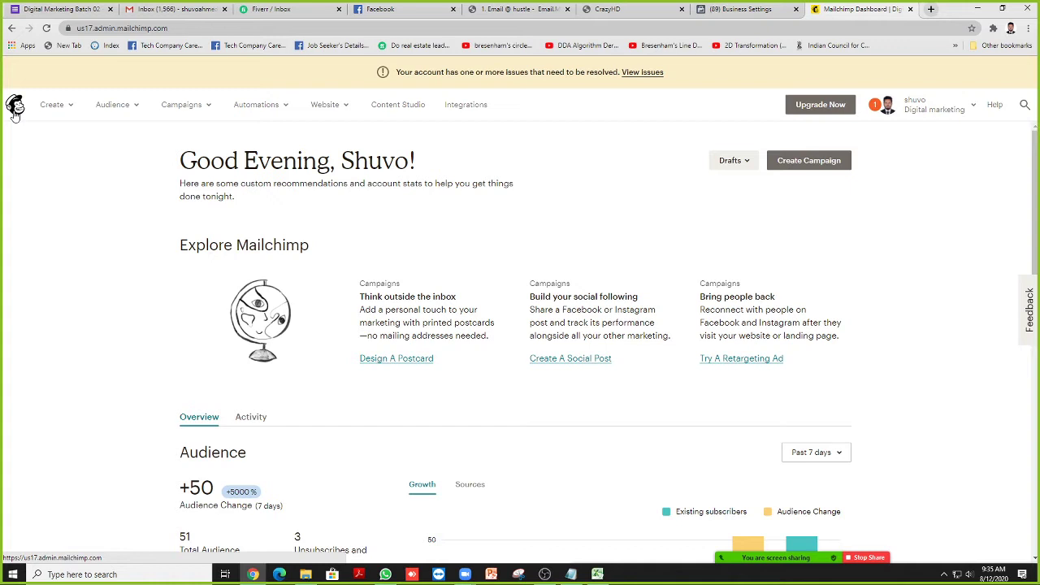
click(189, 105)
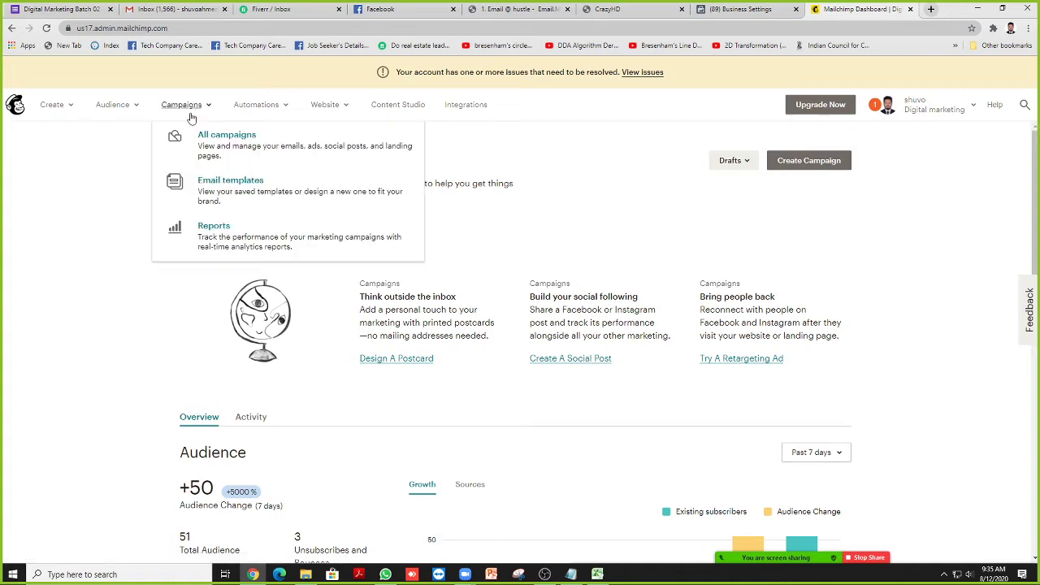
click(229, 145)
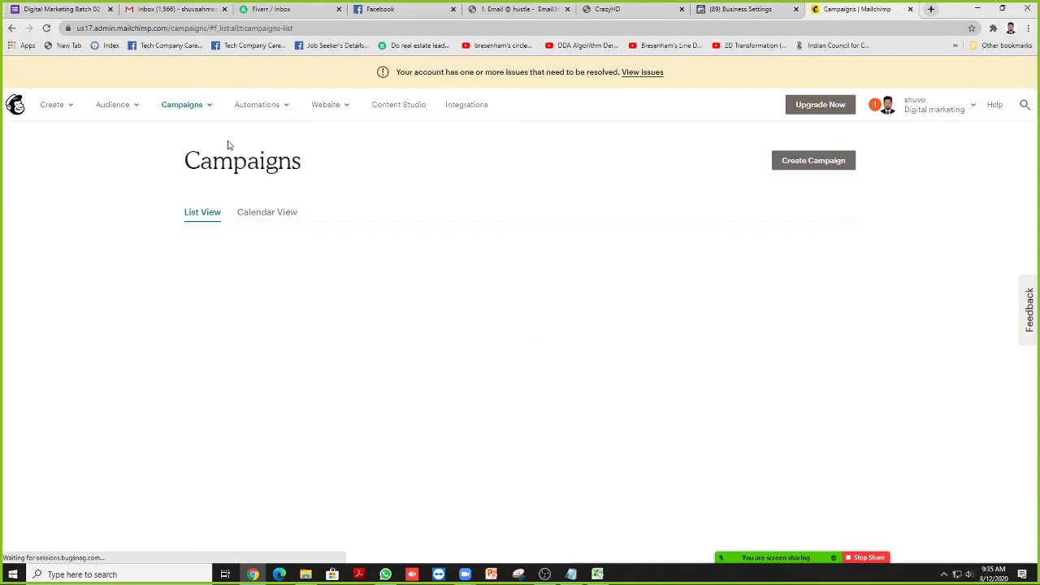
scroll(438, 343, down, 2)
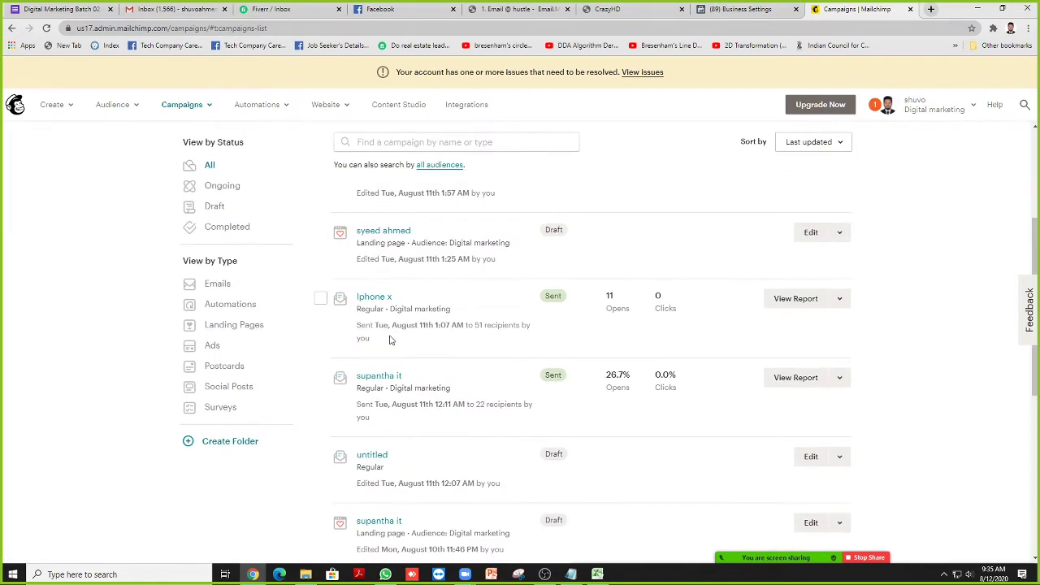
click(227, 288)
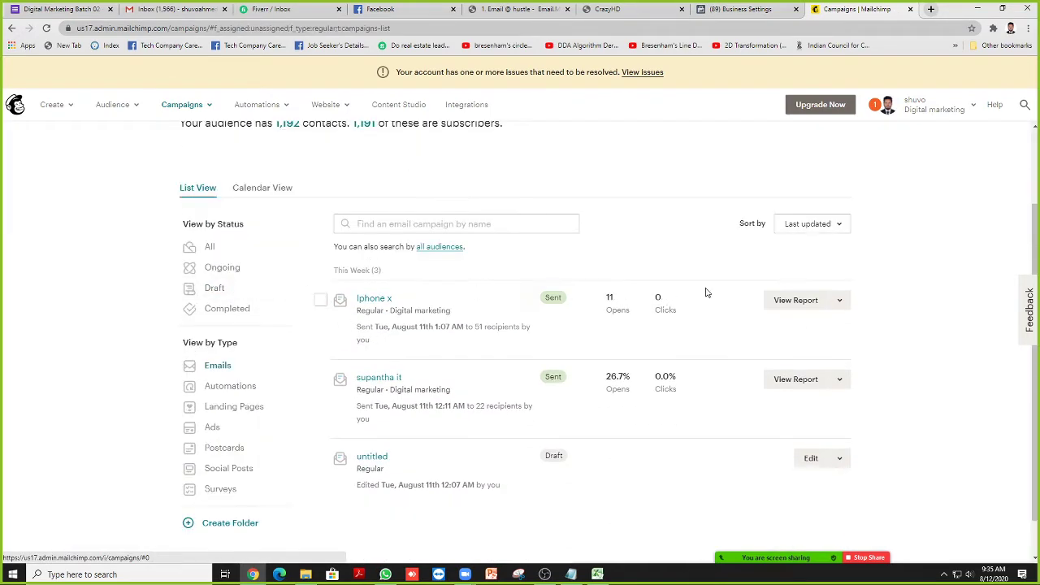
scroll(601, 291, down, 1)
scroll(493, 308, up, 2)
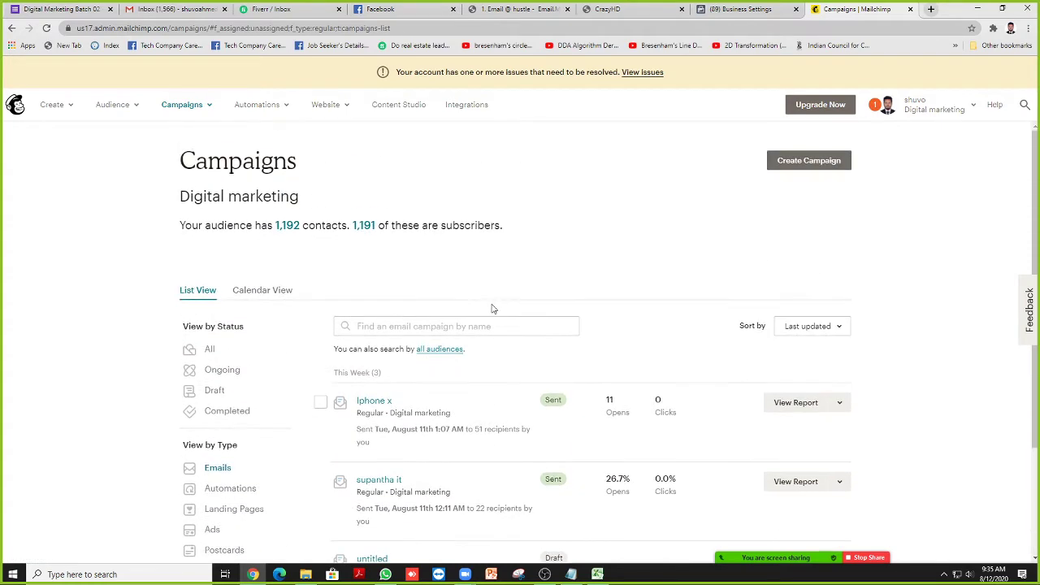
click(772, 161)
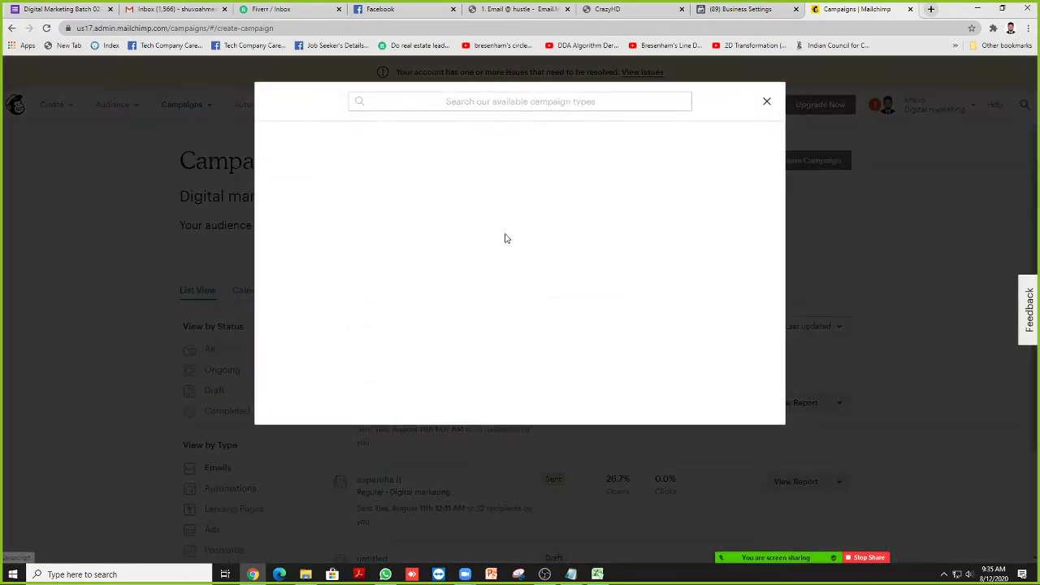
click(364, 160)
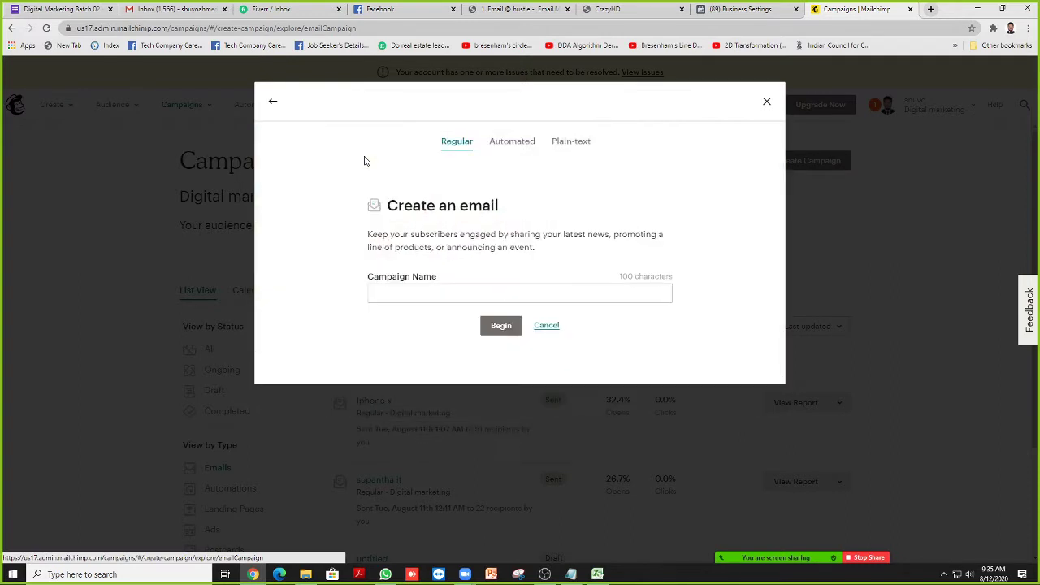
click(423, 291)
click(612, 316)
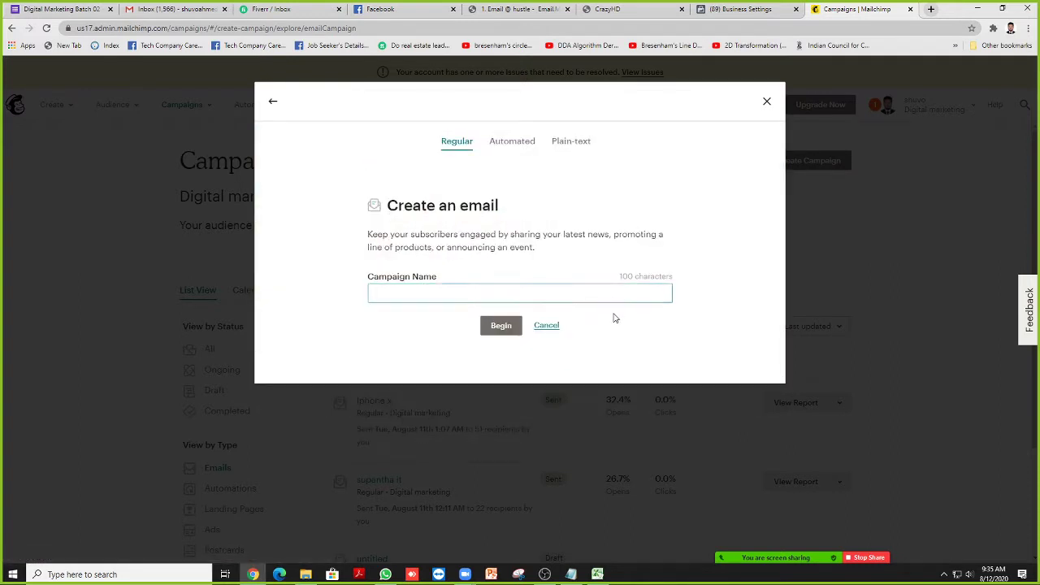
click(550, 326)
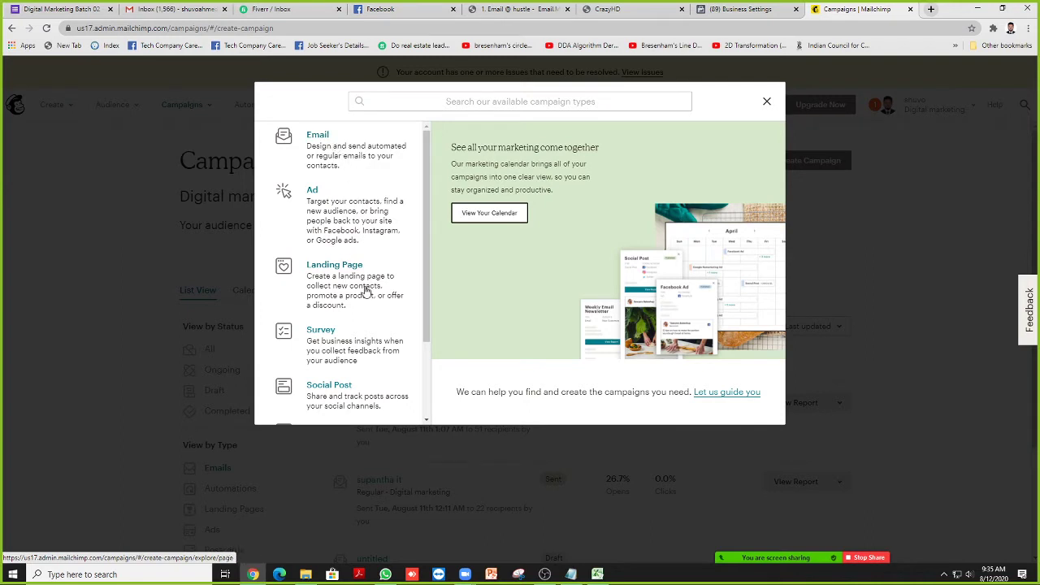
- Look through the available campaign types and choose an Ad campaign of the Facebook / Instagram kind
scroll(357, 281, down, 3)
scroll(355, 276, up, 2)
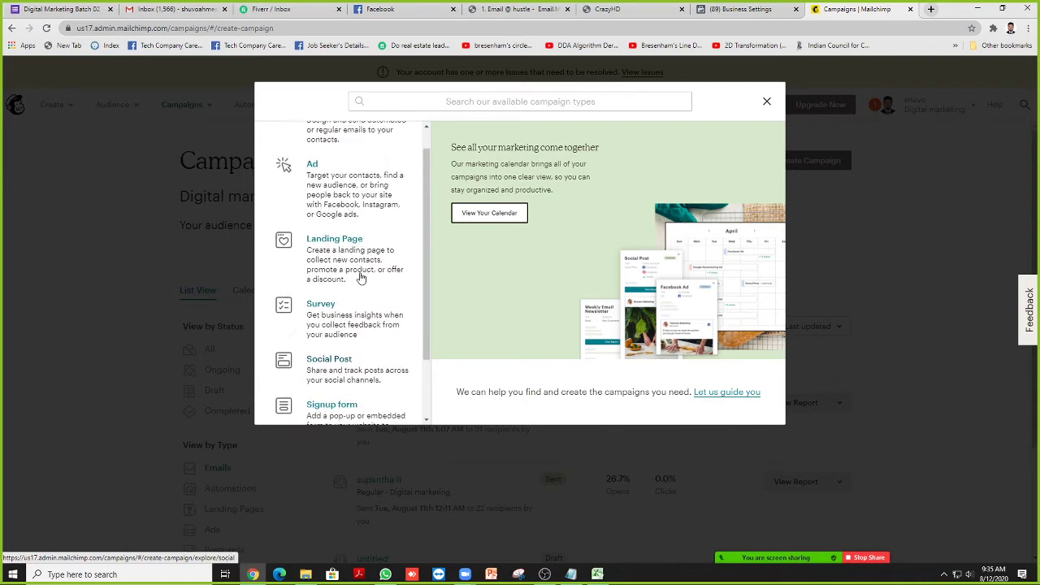
scroll(362, 278, up, 1)
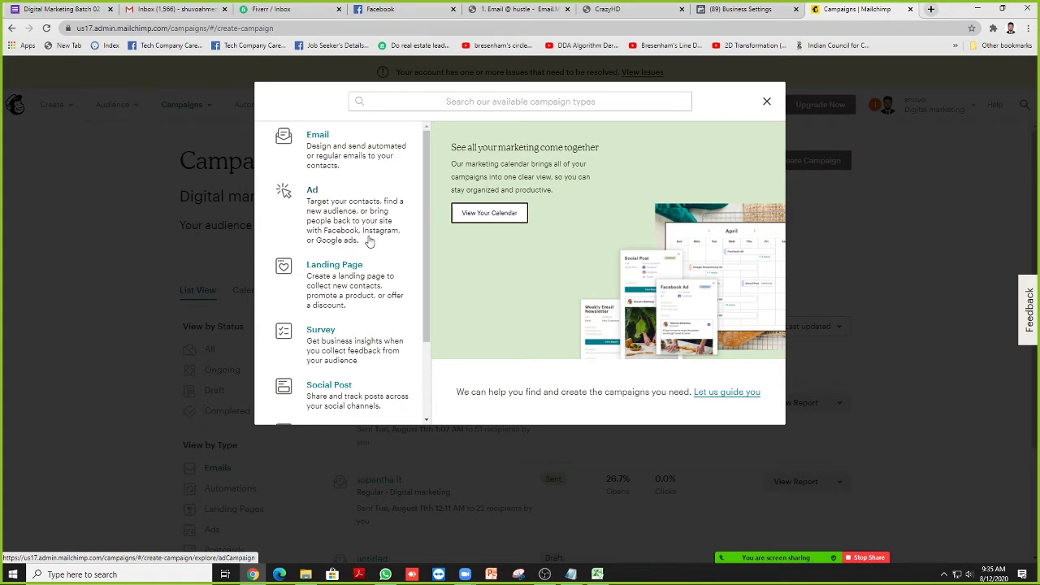
click(335, 221)
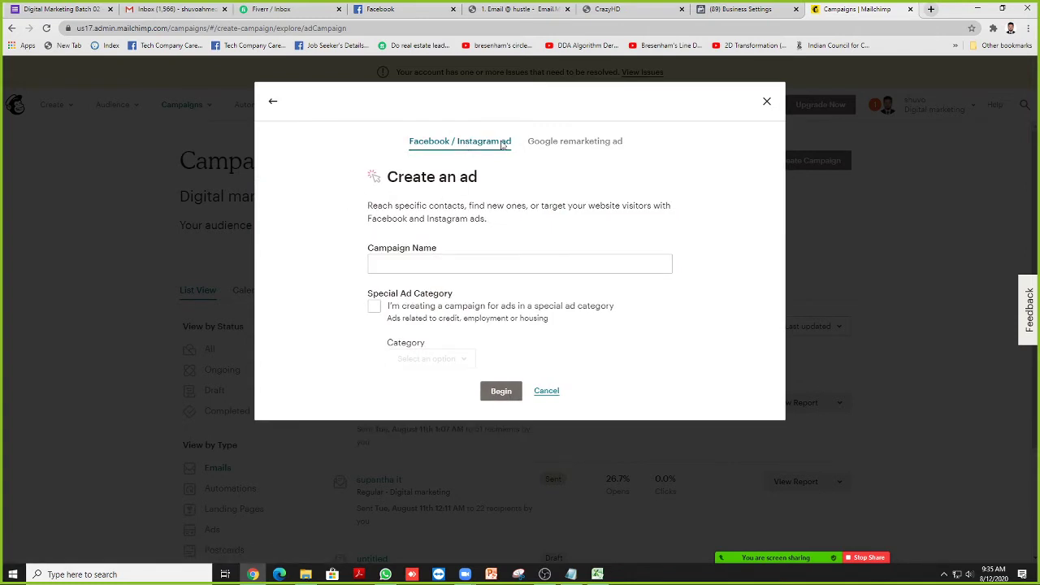
click(578, 144)
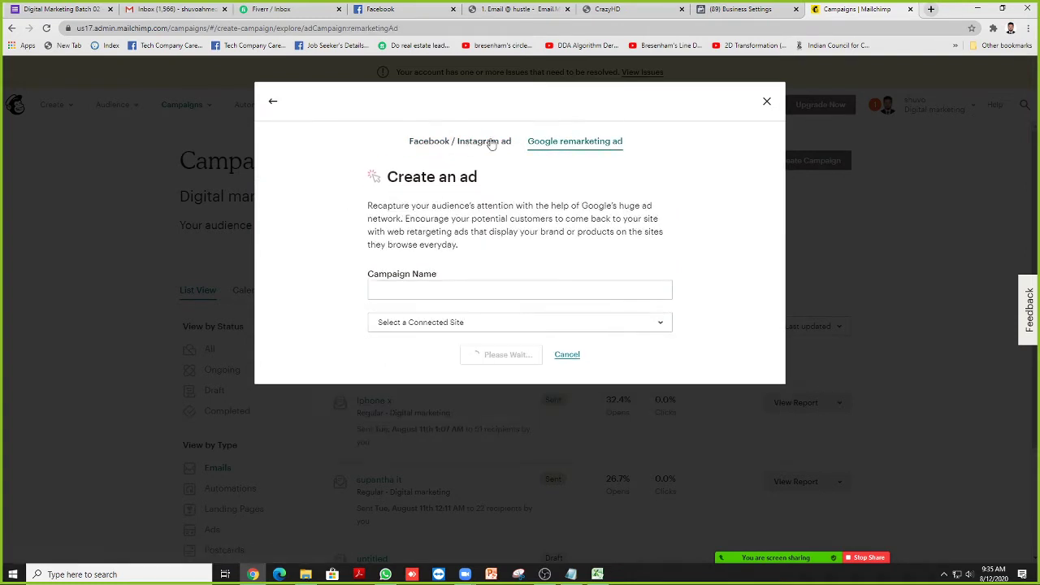
click(464, 144)
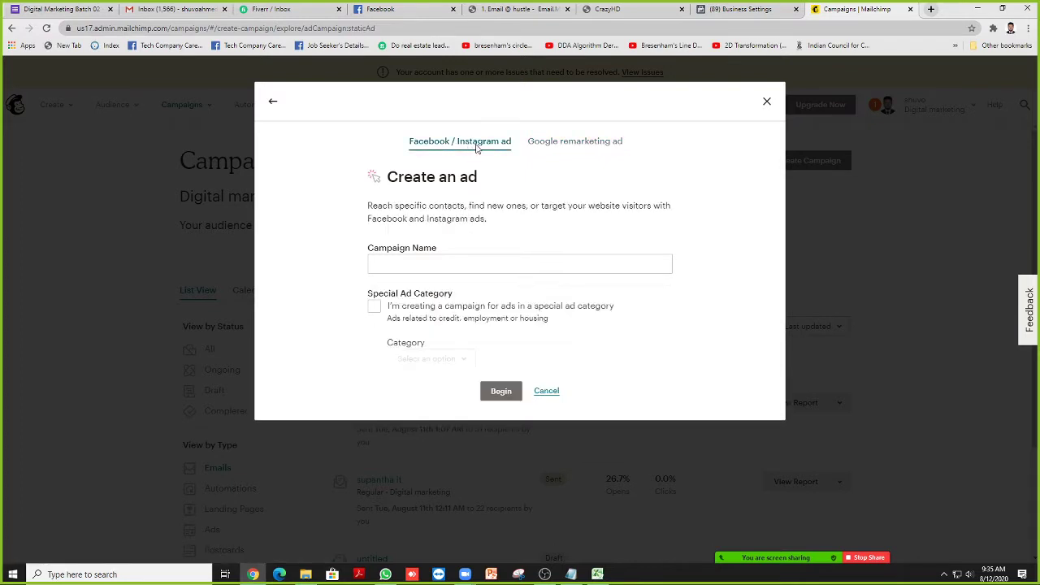
- Name the ad campaign Manikganj and begin building it without a special ad category
click(418, 262)
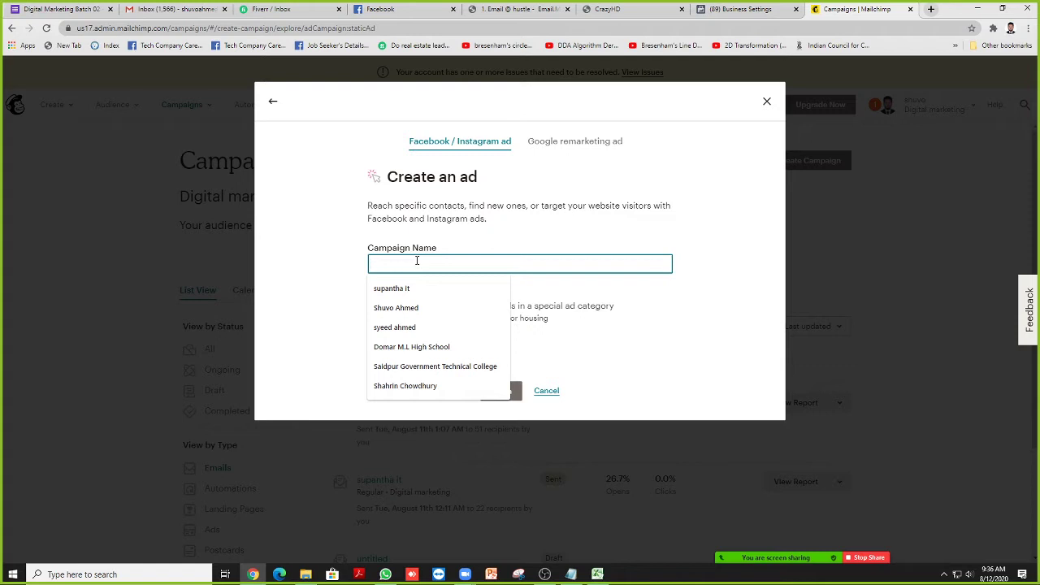
text(m)
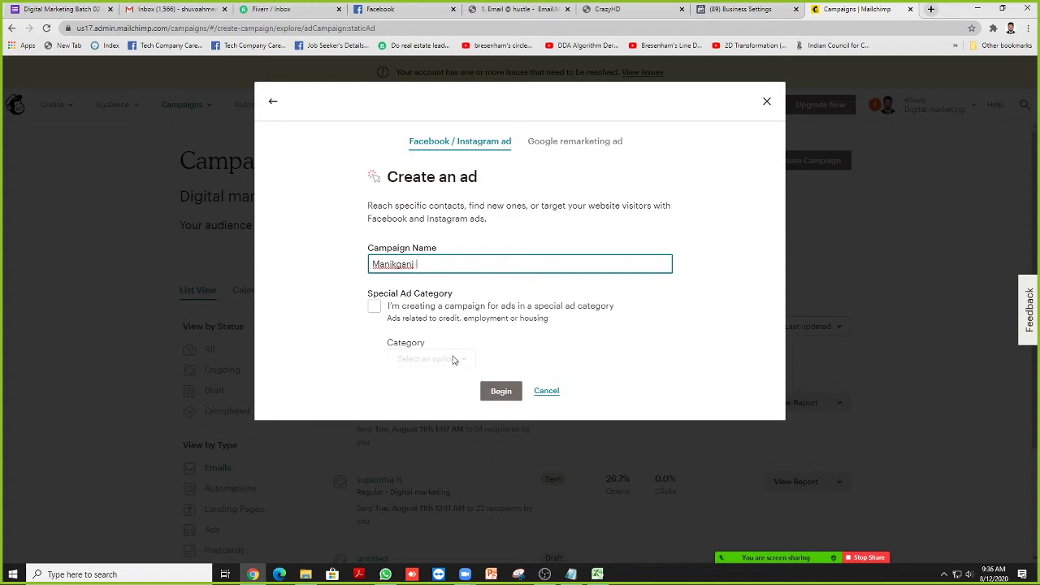
click(370, 297)
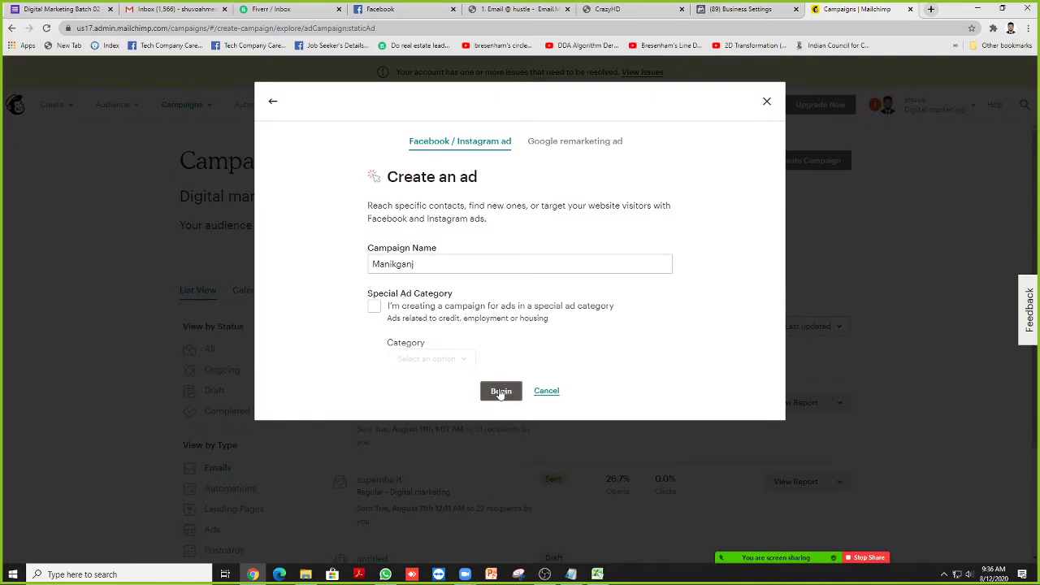
click(501, 392)
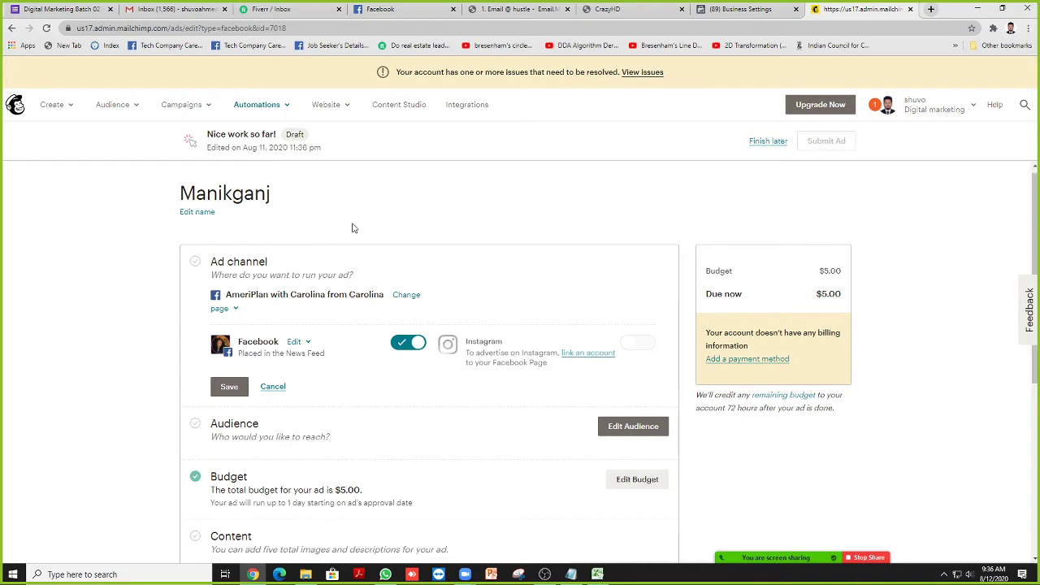
- View the Facebook placement options in the ad channel section and switch the Facebook placement off
scroll(390, 250, down, 1)
scroll(511, 322, up, 1)
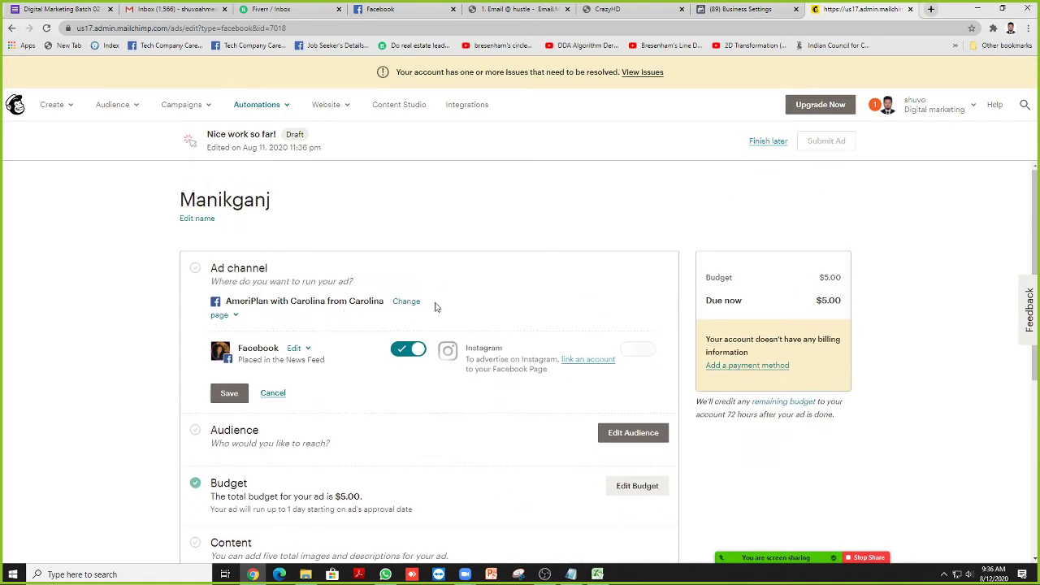
scroll(300, 309, down, 1)
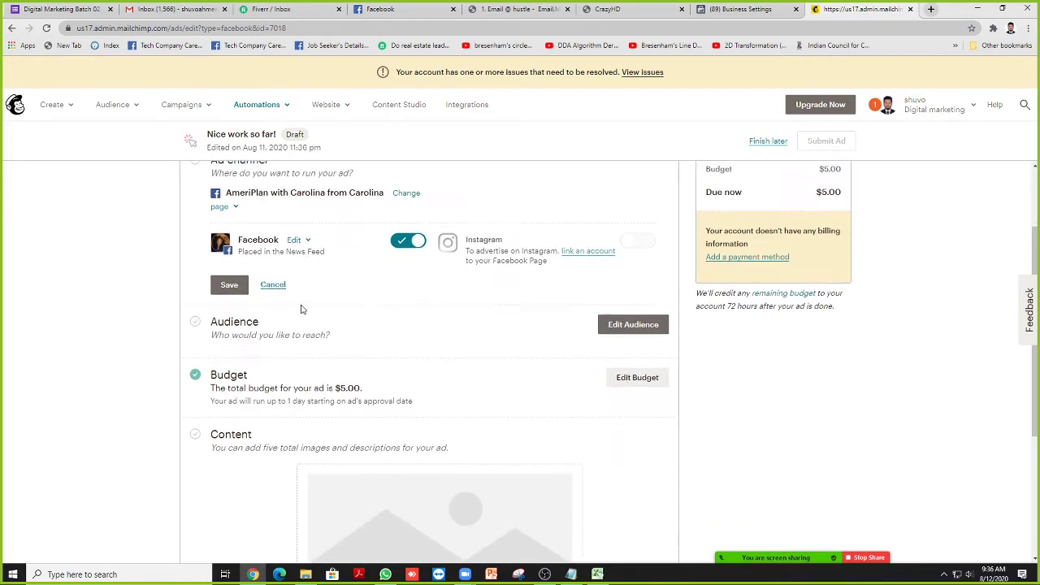
click(305, 243)
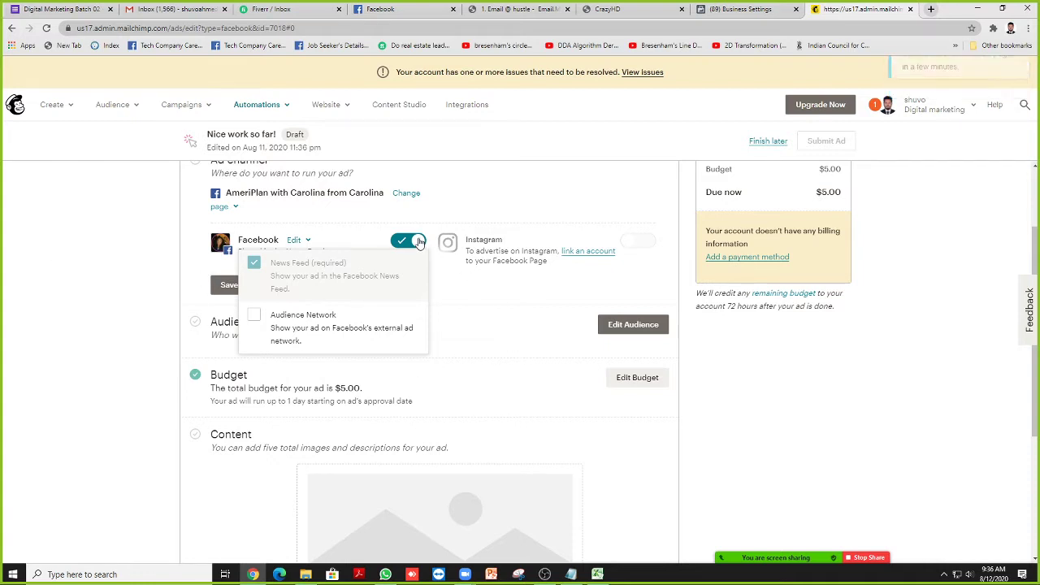
click(418, 242)
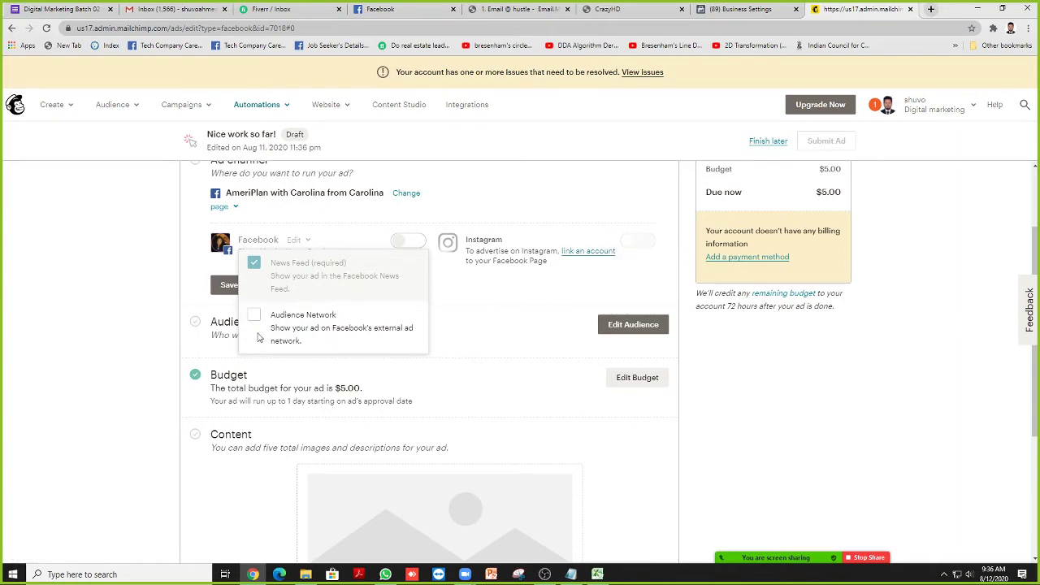
scroll(323, 333, up, 1)
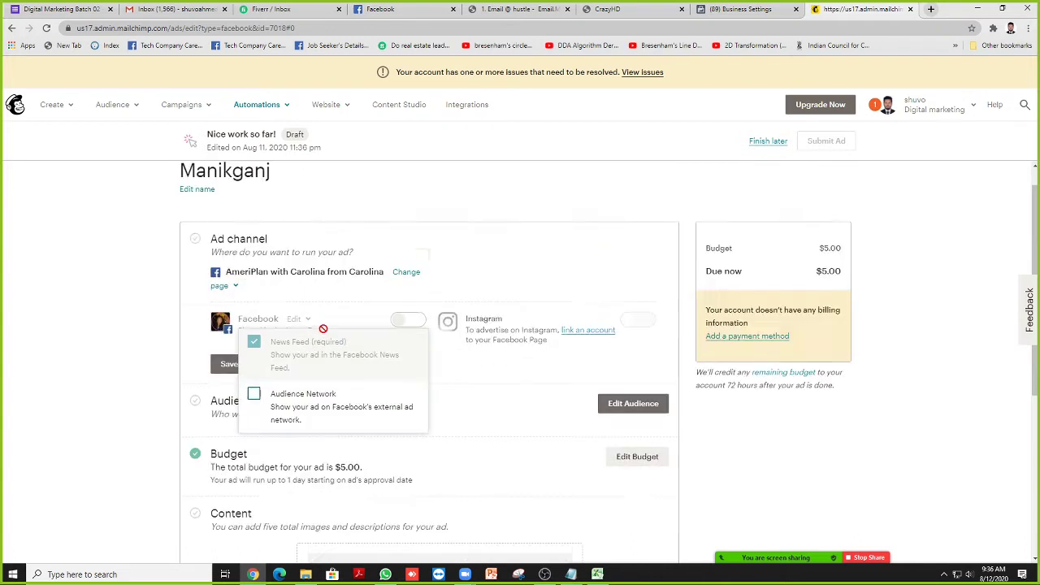
click(154, 325)
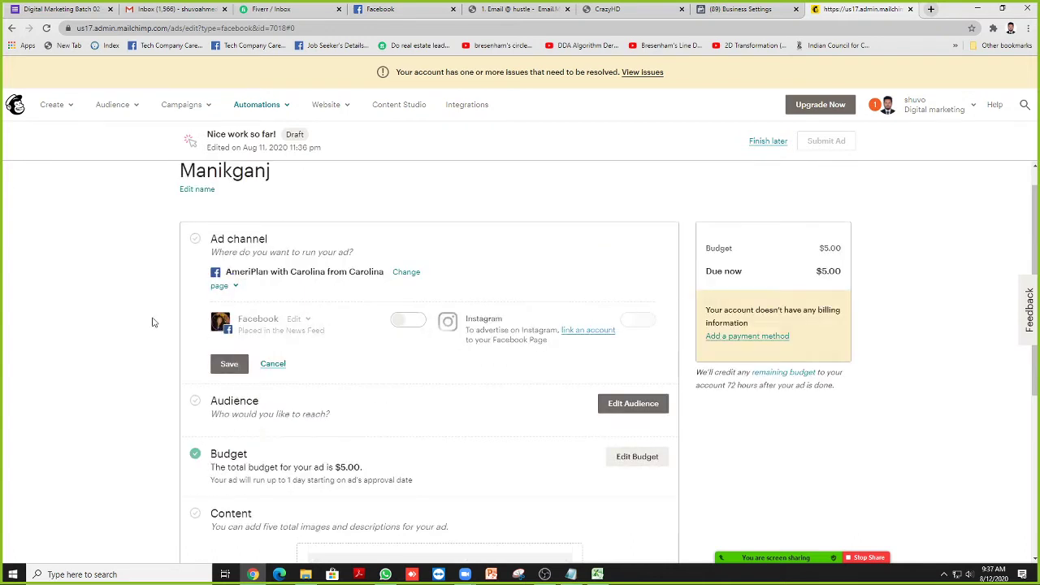
- Change the Facebook page of the ad channel to Supantha-IT Limited
click(404, 280)
scroll(347, 344, down, 3)
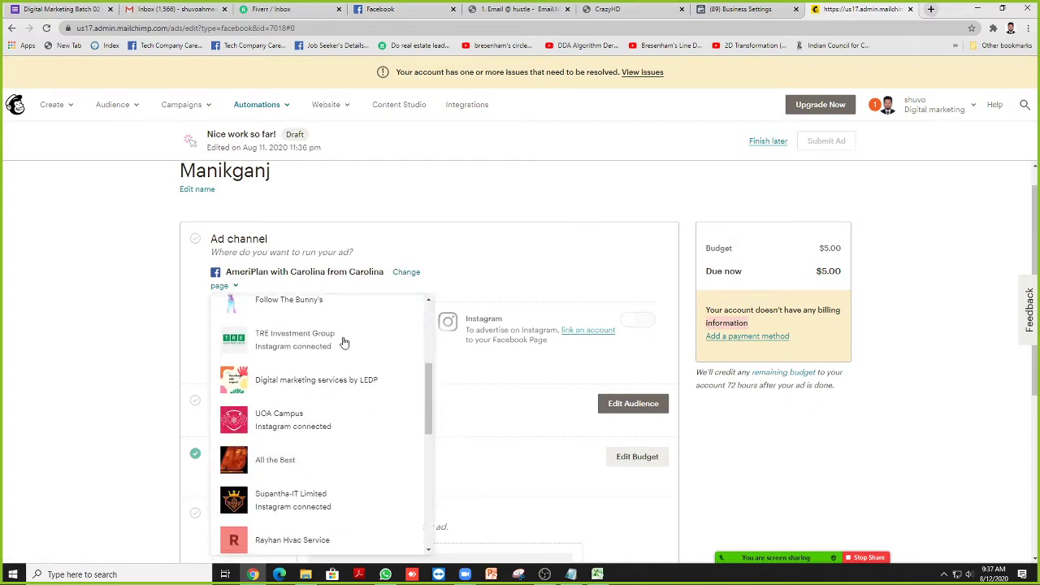
scroll(345, 342, down, 10)
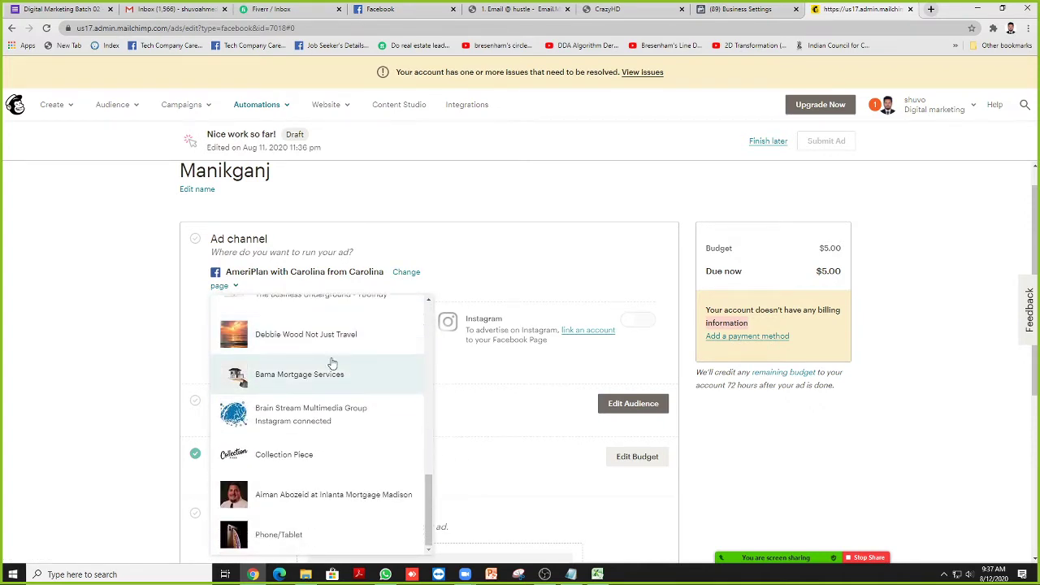
scroll(333, 366, up, 12)
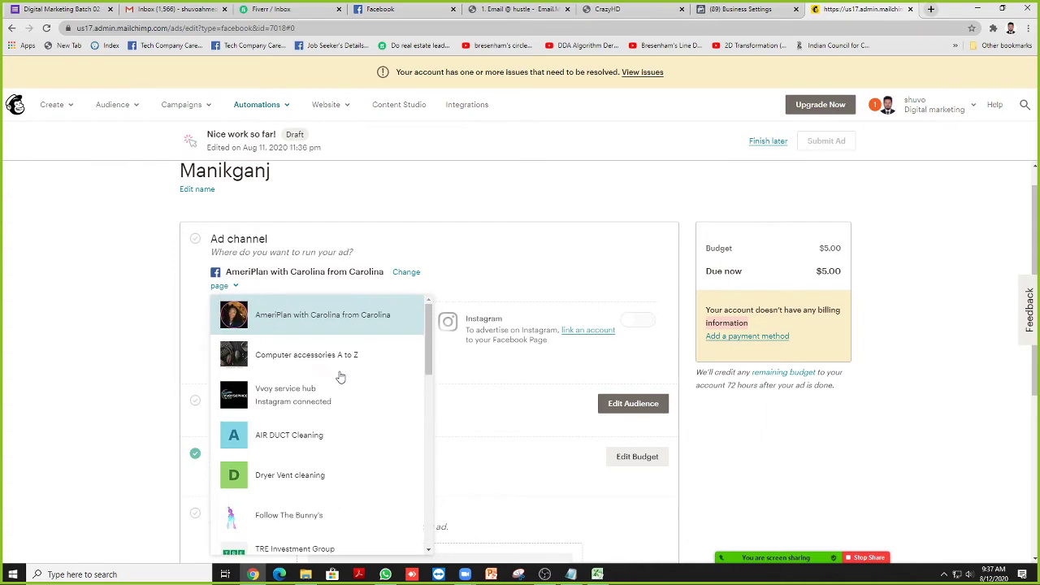
scroll(342, 370, down, 4)
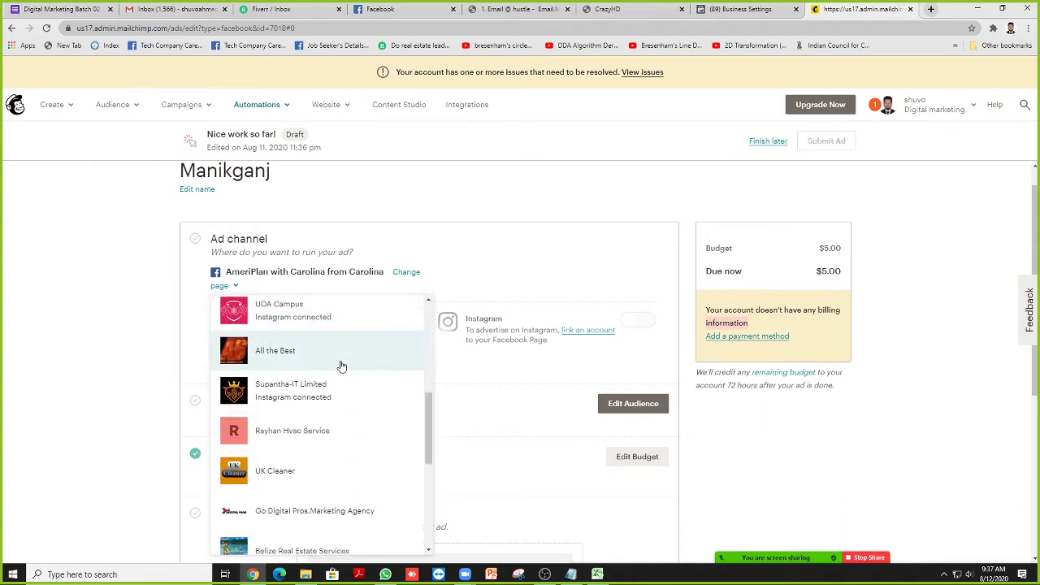
click(320, 392)
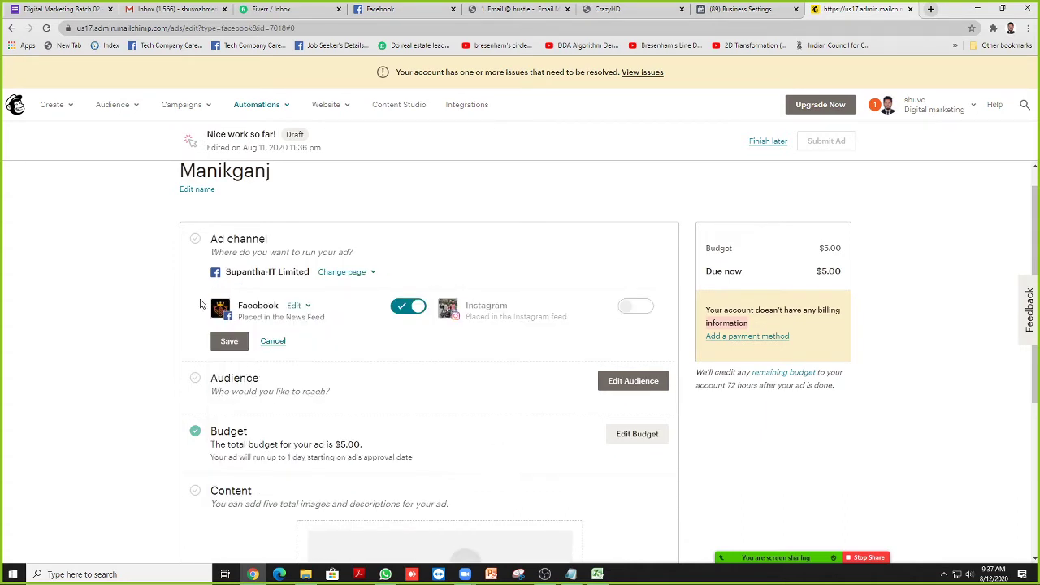
- Enable the Instagram placement for the ad in addition to Facebook
scroll(154, 268, down, 1)
scroll(160, 264, up, 2)
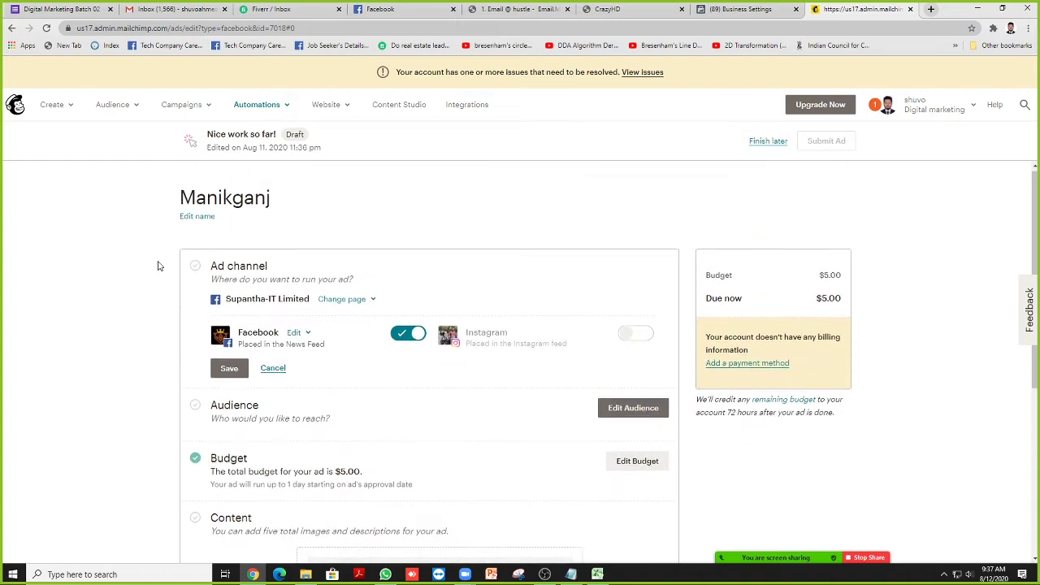
scroll(329, 268, down, 1)
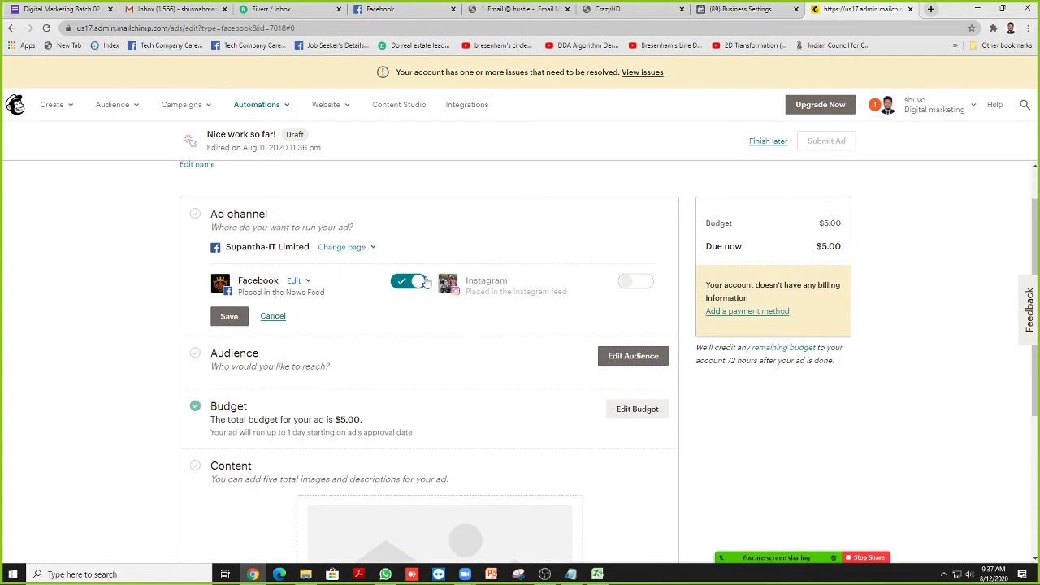
click(628, 290)
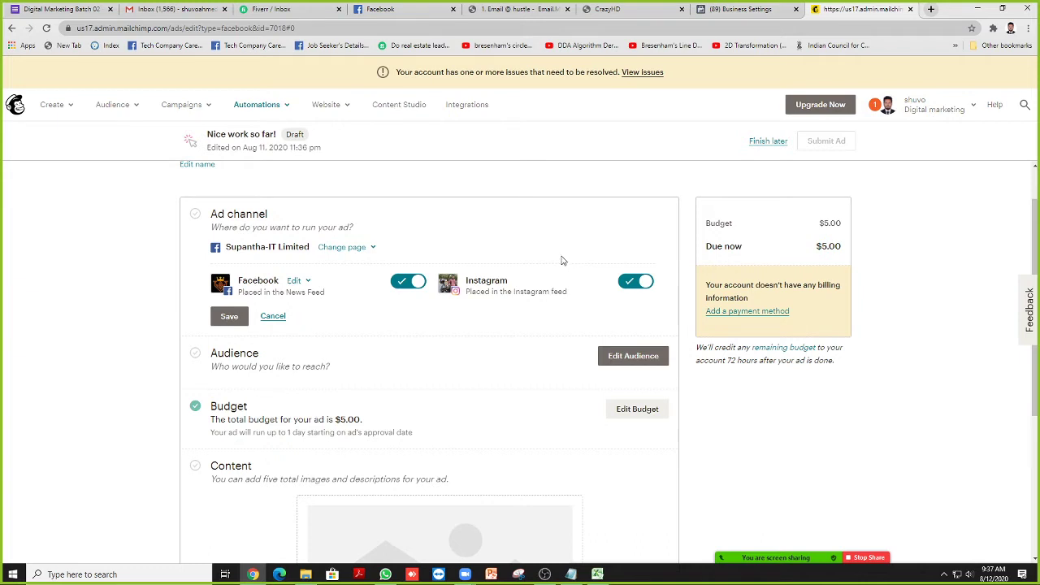
scroll(382, 244, down, 1)
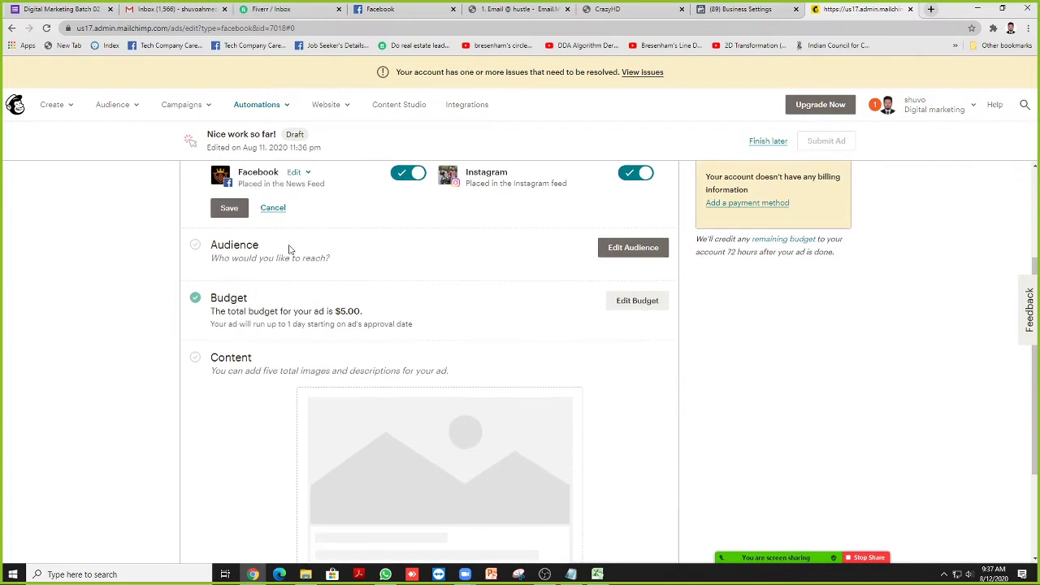
- Save the Facebook and Instagram ad channel settings and open the ad's audience section for editing
click(229, 209)
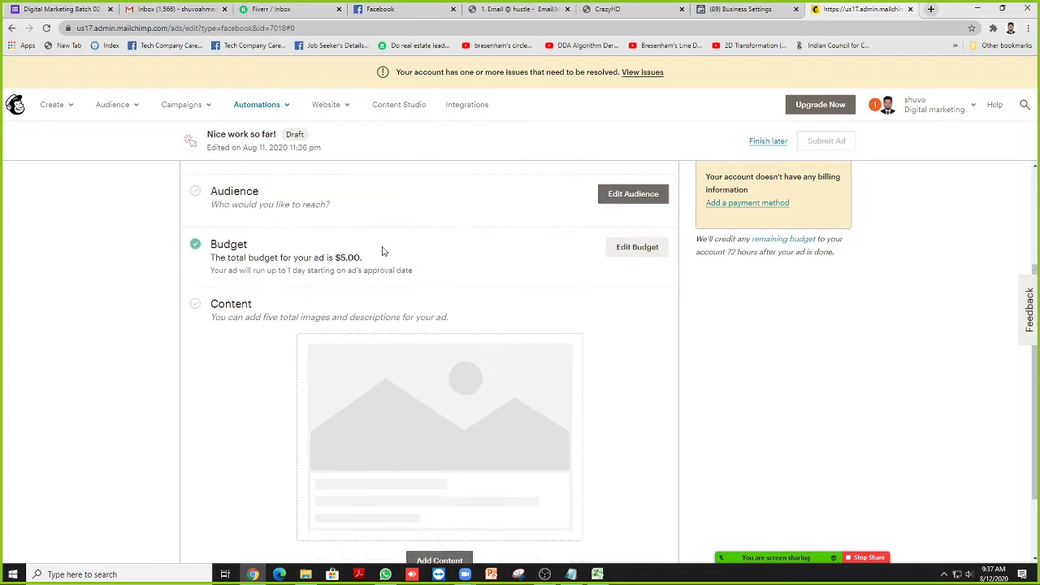
scroll(382, 259, up, 1)
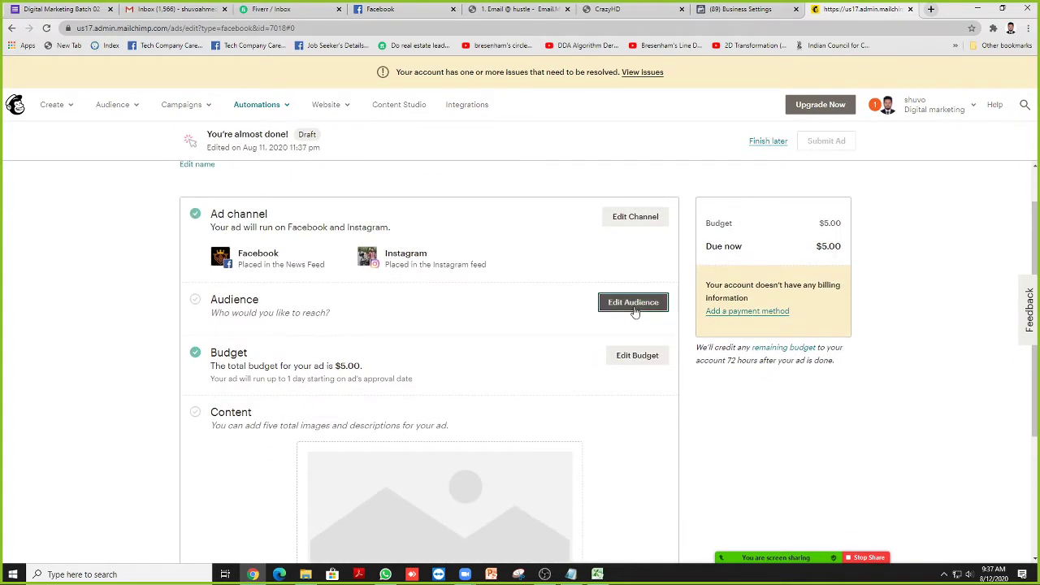
click(634, 304)
scroll(595, 305, down, 2)
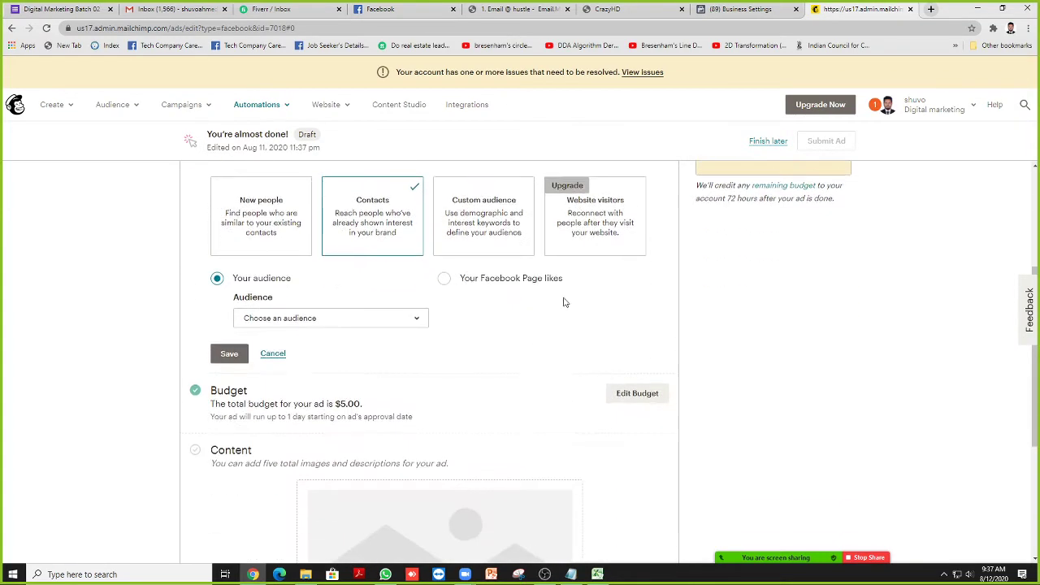
scroll(562, 302, up, 2)
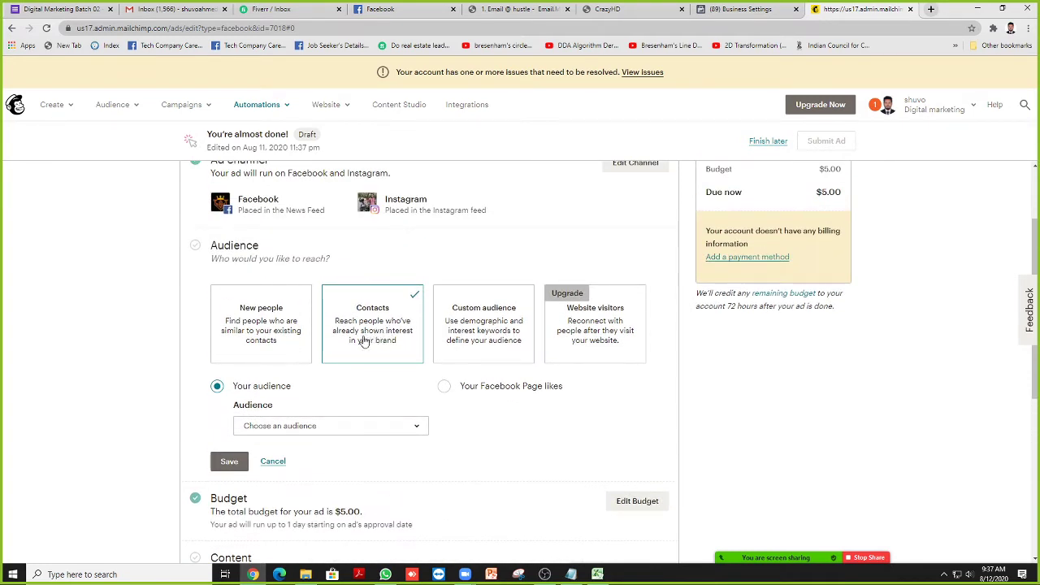
- Examine the available contact audiences and the settings offered for New people, Custom audience and Website visitors
click(400, 433)
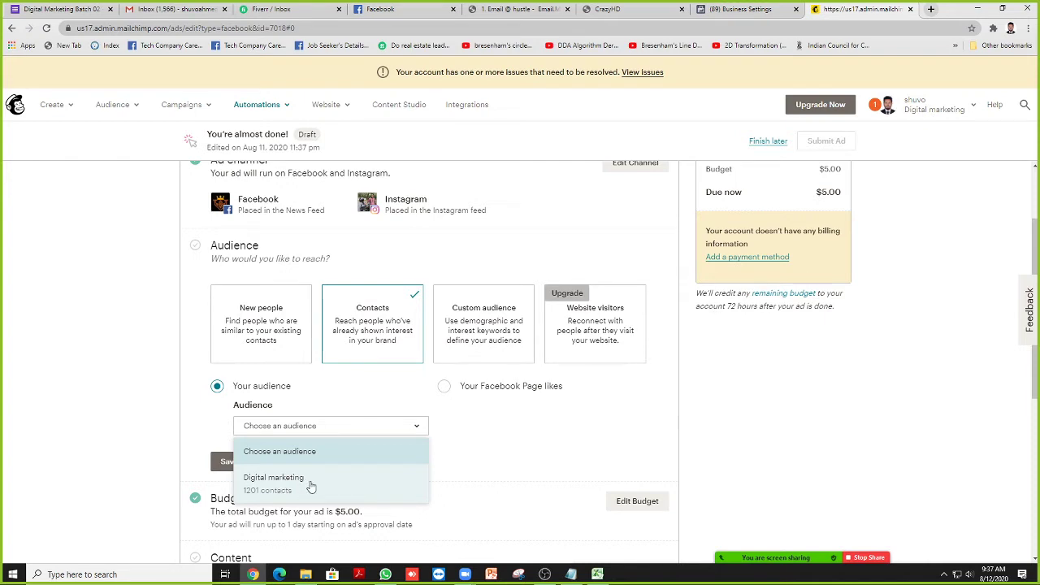
click(490, 453)
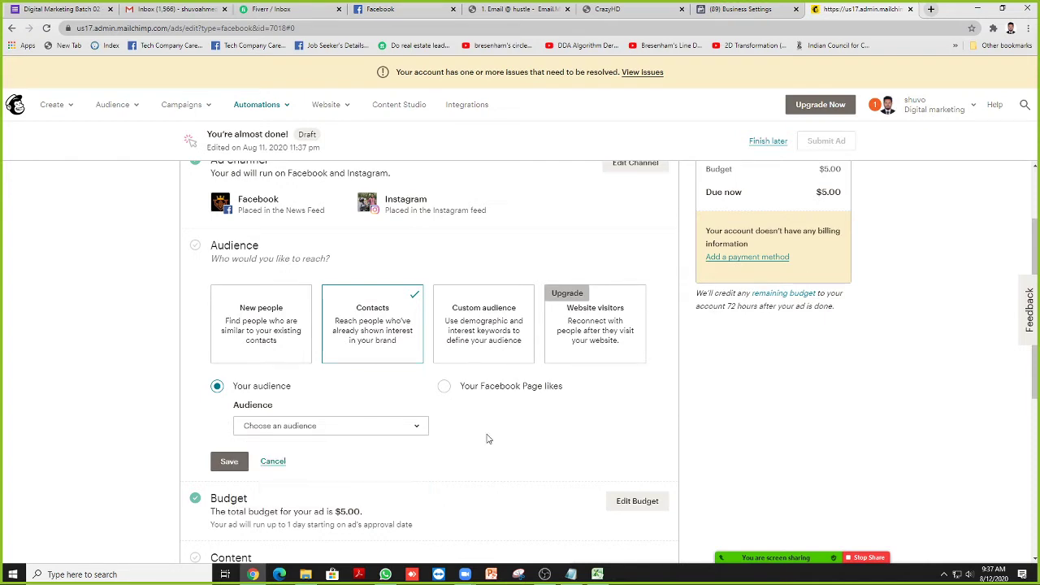
click(280, 316)
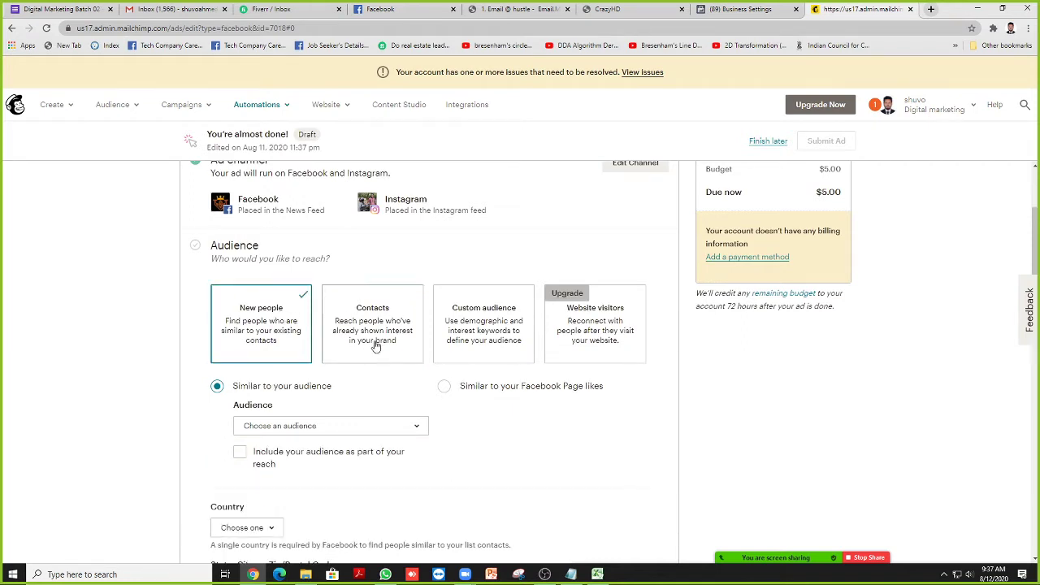
click(484, 312)
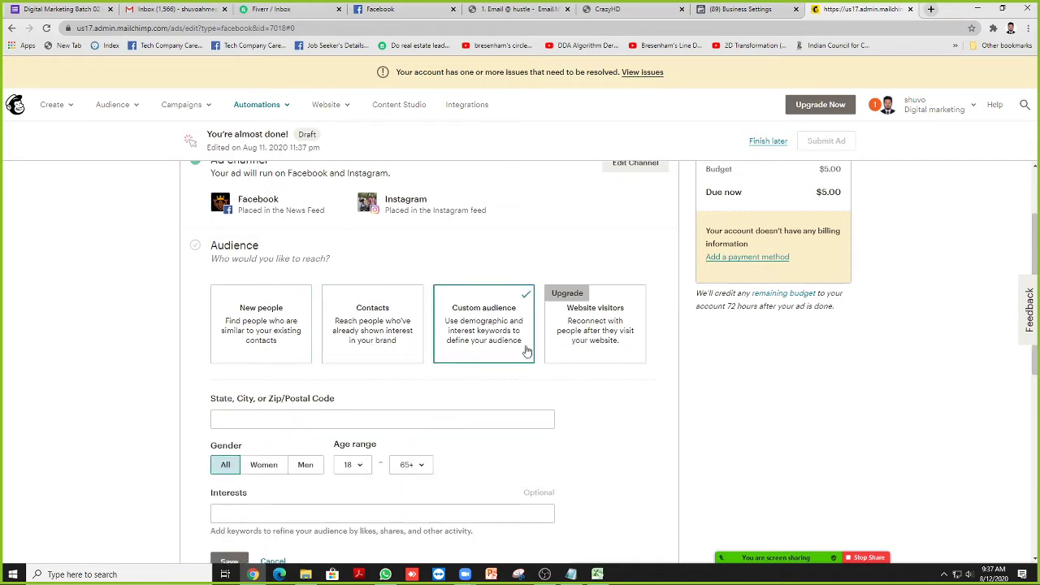
click(599, 331)
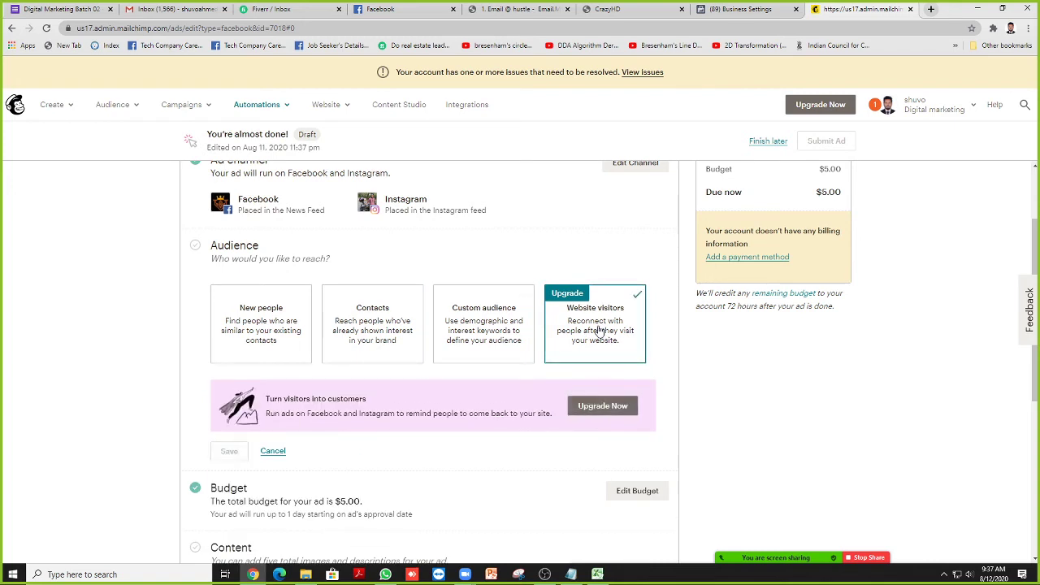
click(262, 330)
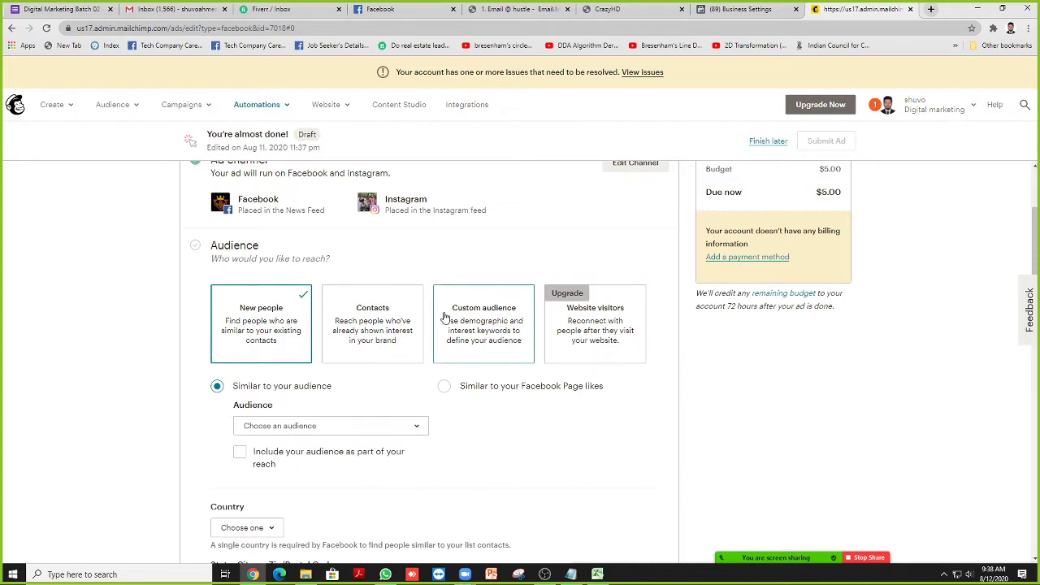
scroll(285, 325, down, 1)
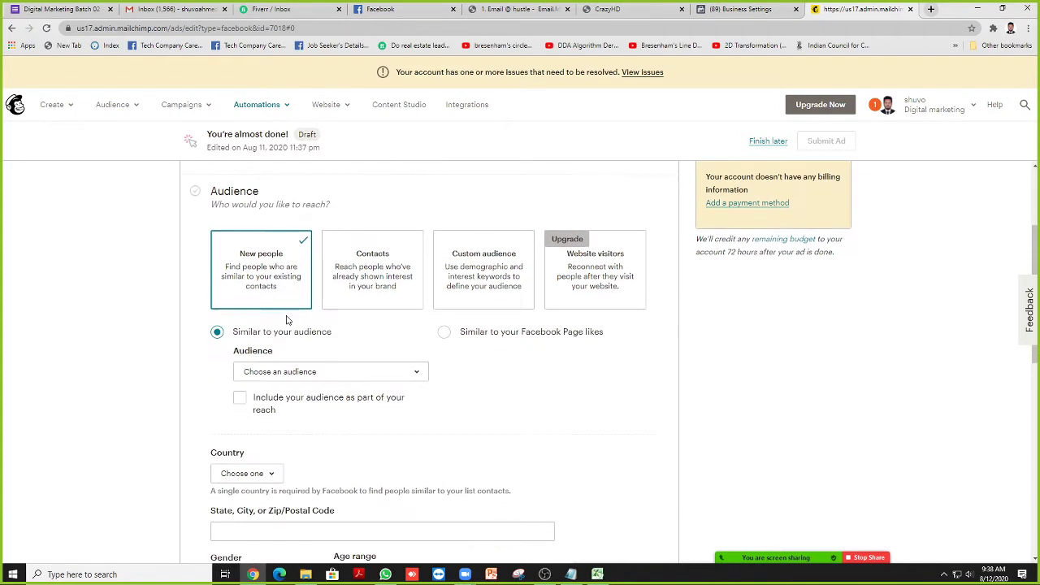
click(456, 276)
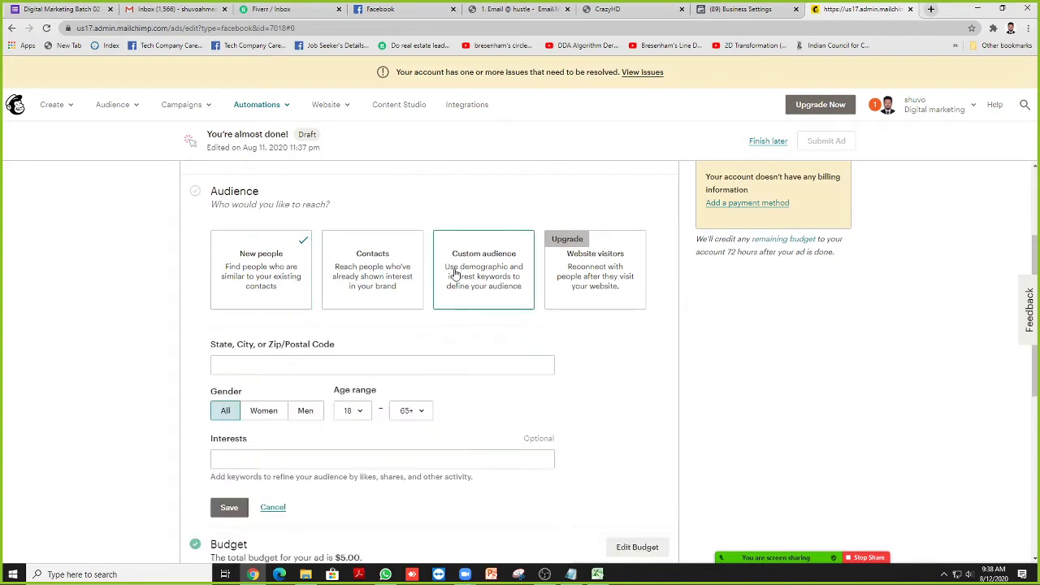
- Target existing contacts with the ad and choose Digital marketing as the audience
click(349, 271)
scroll(329, 336, down, 2)
scroll(341, 333, up, 2)
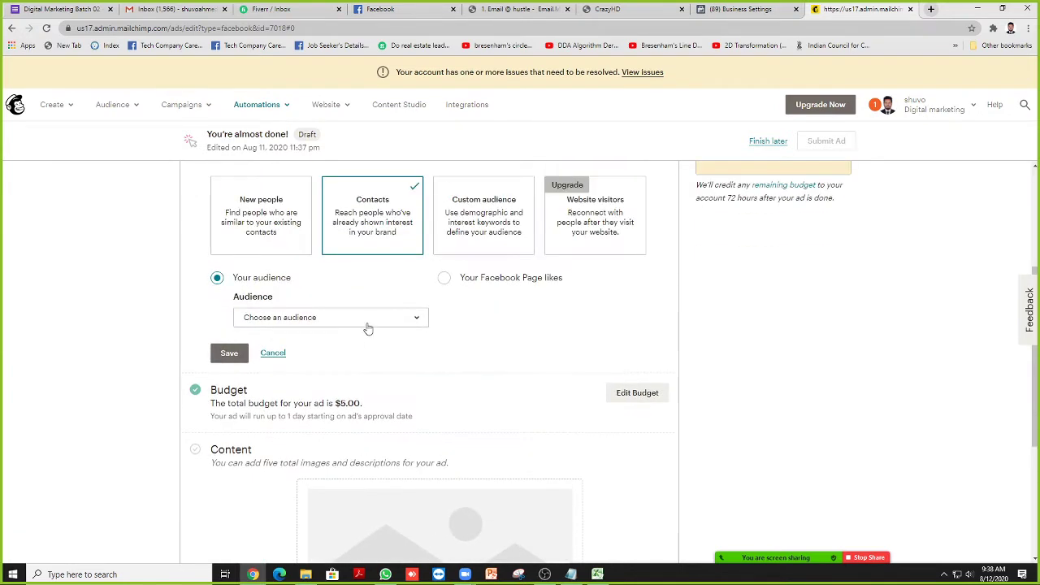
click(364, 323)
click(301, 379)
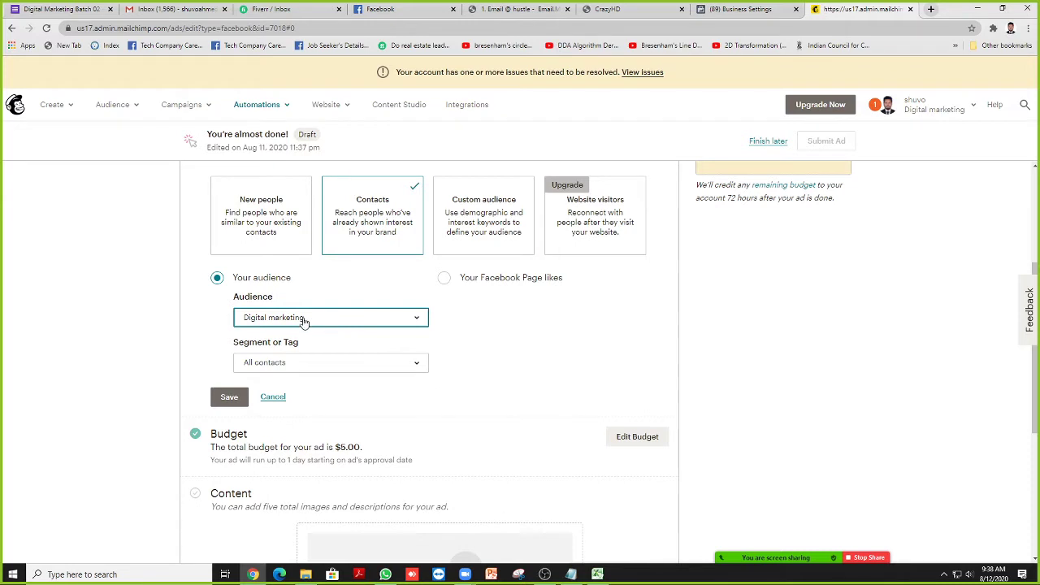
- Review the segments and tags, limit the ad to the Member tag, and keep Digital marketing as the audience
click(317, 363)
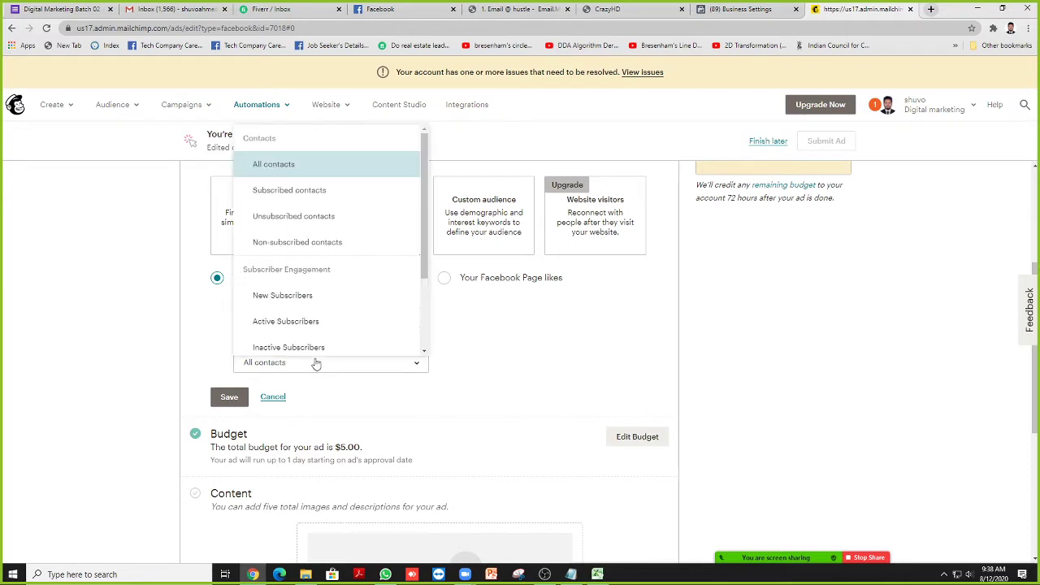
click(431, 379)
click(392, 368)
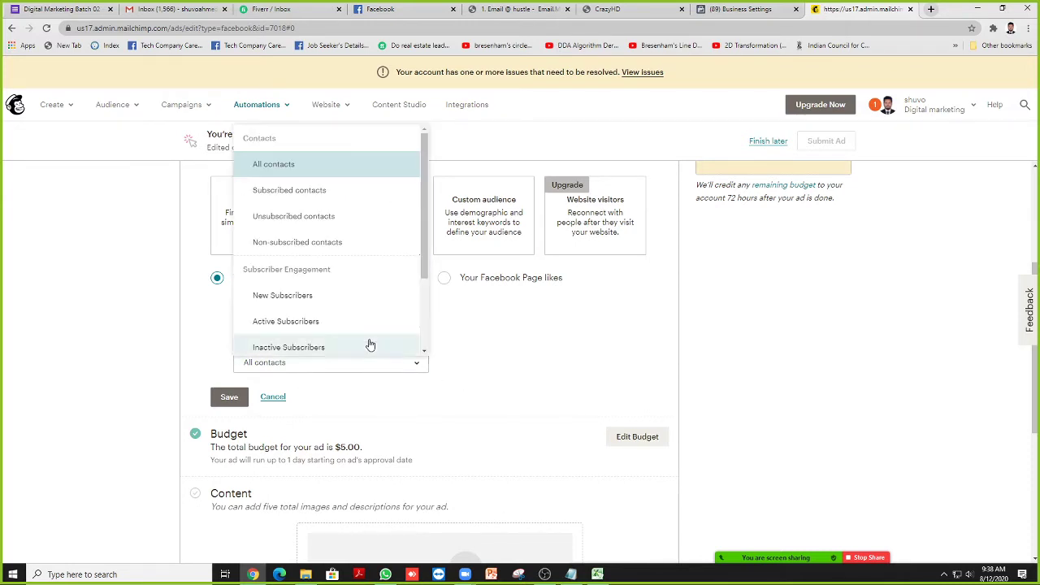
scroll(320, 202, down, 2)
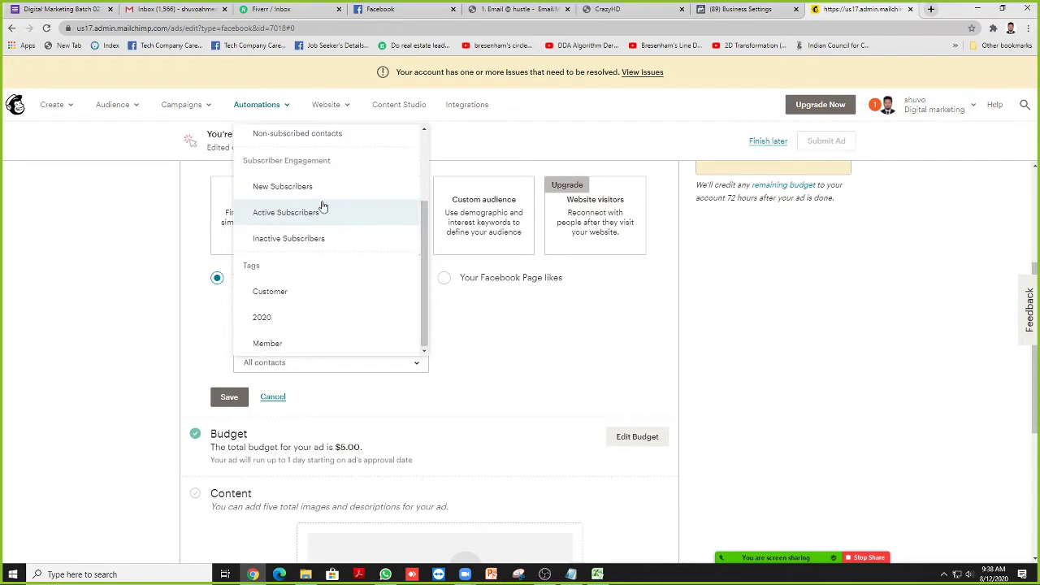
scroll(324, 207, up, 2)
scroll(325, 207, down, 2)
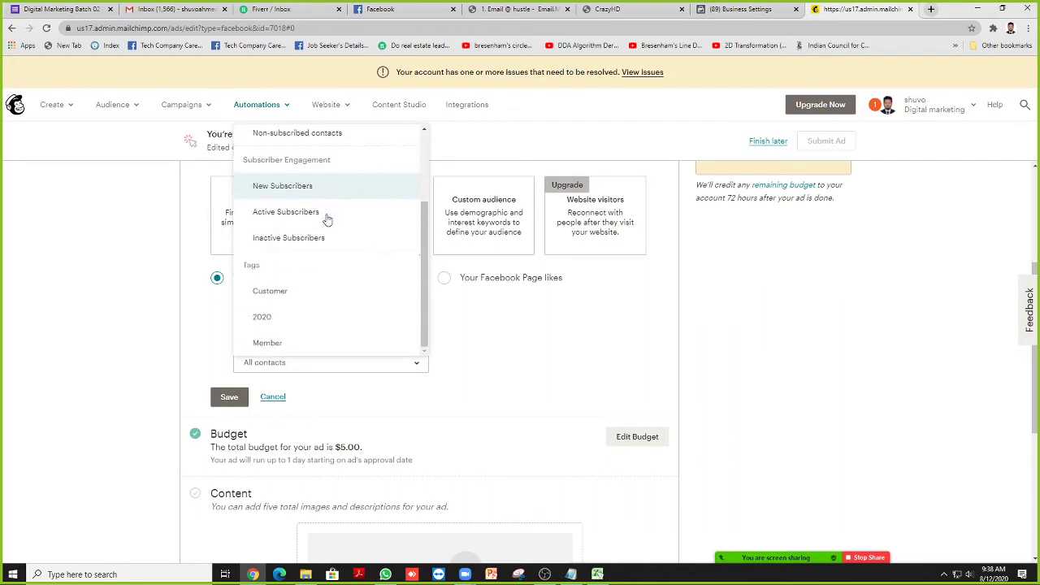
click(288, 346)
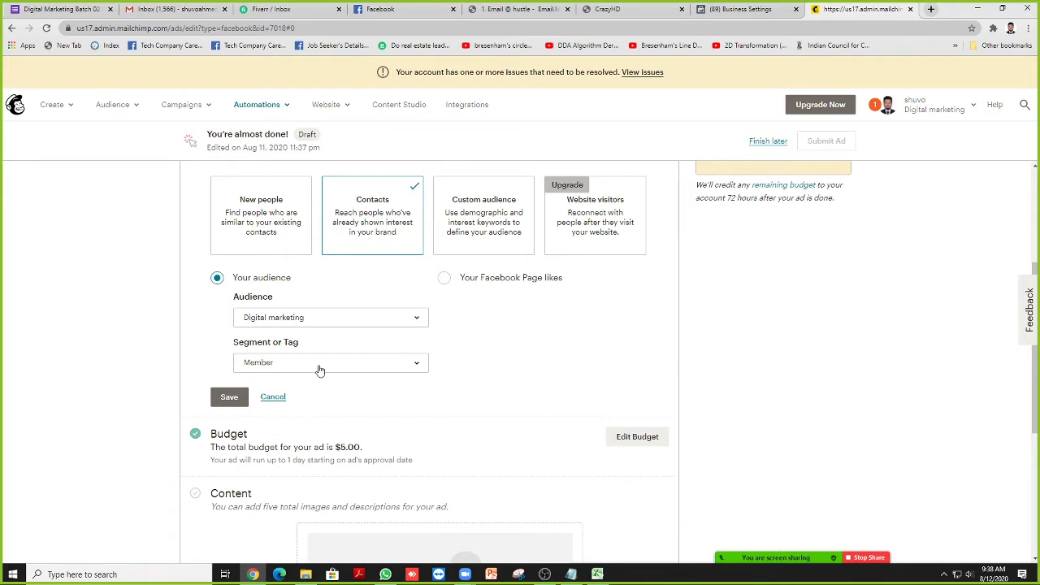
click(322, 321)
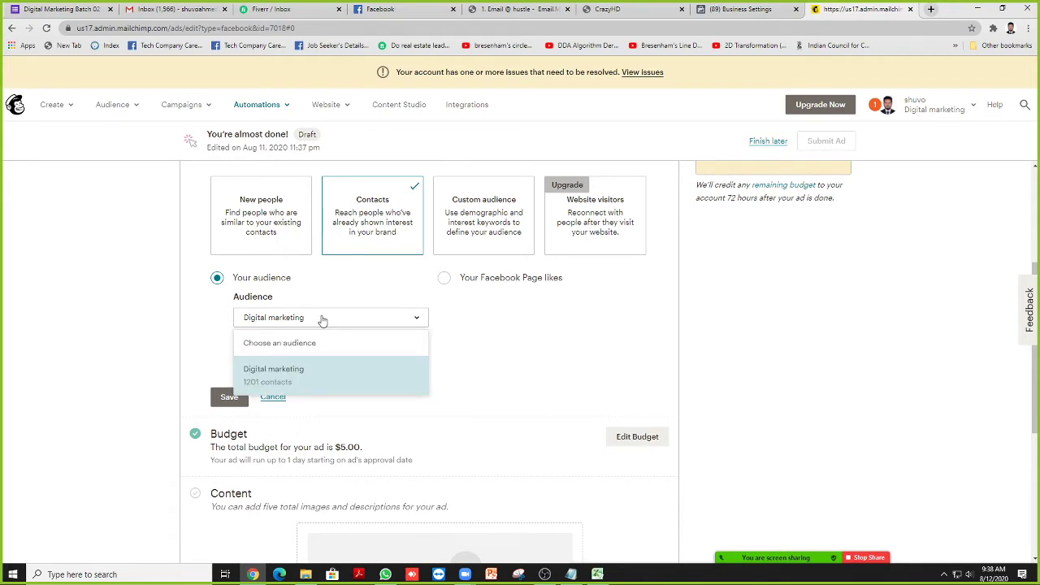
click(290, 374)
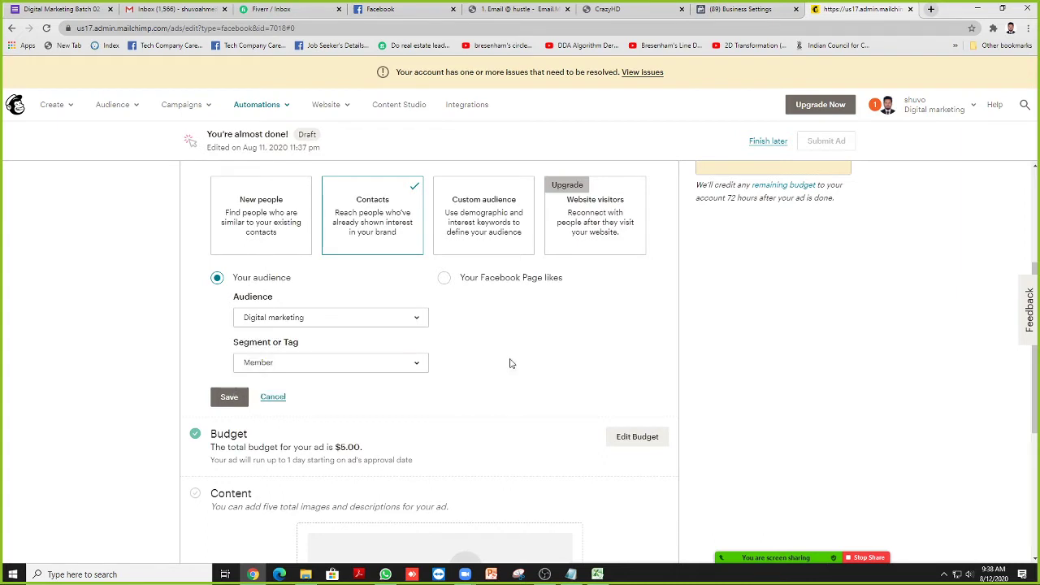
- Set the Digital marketing audience's segment to All contacts and save the ad audience
click(301, 363)
click(325, 342)
click(323, 365)
scroll(300, 302, up, 1)
scroll(300, 302, up, 2)
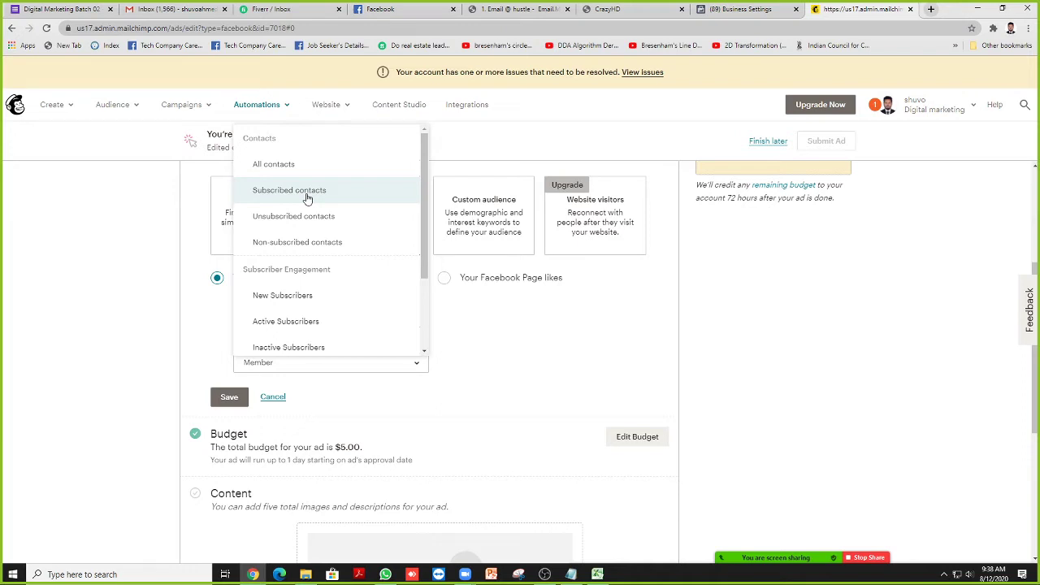
click(294, 167)
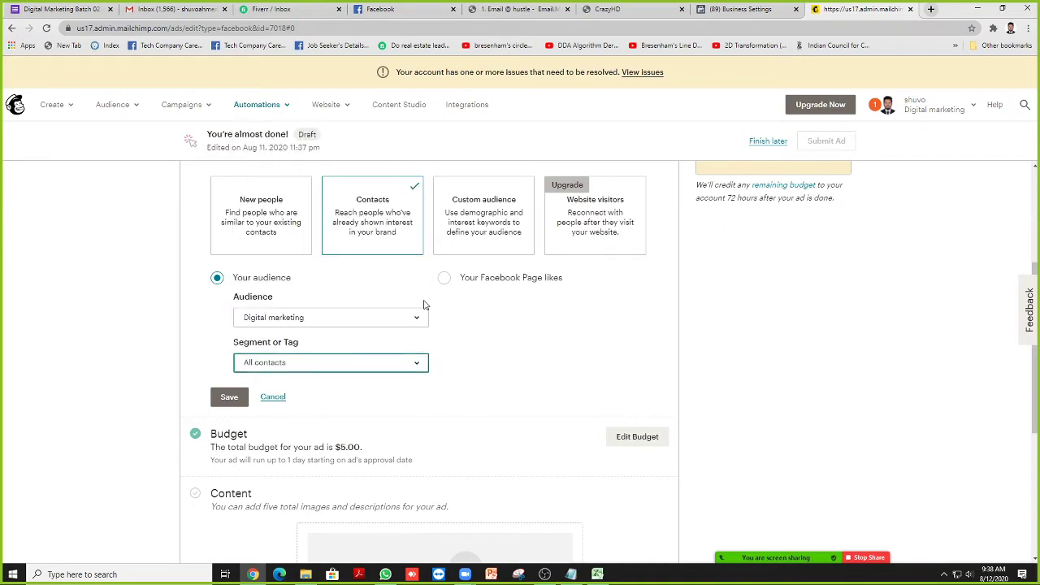
scroll(403, 303, down, 2)
scroll(379, 302, up, 2)
click(229, 397)
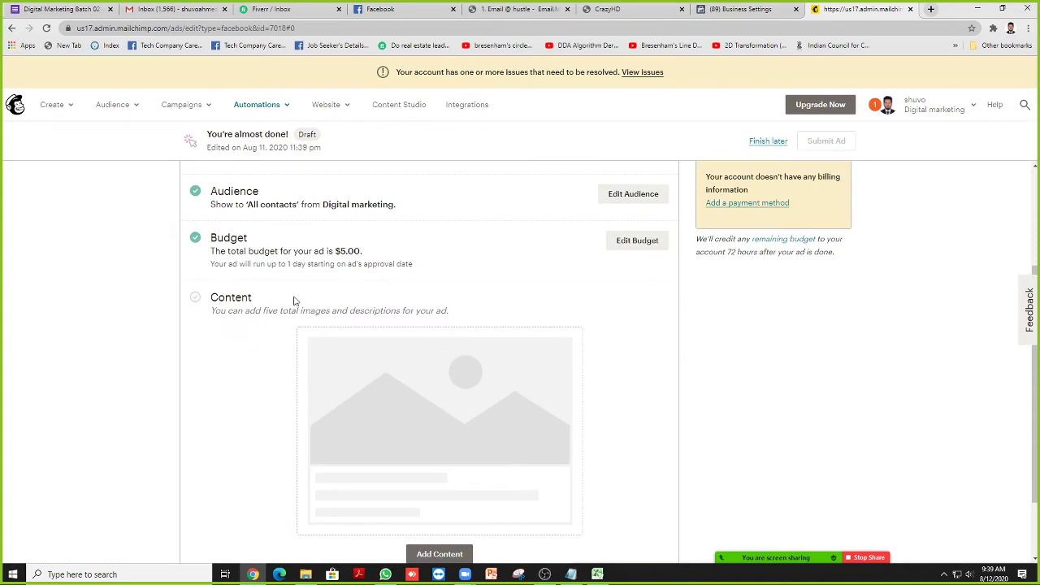
- Check the ad duration options, set the total budget to $10 for 1 day, and save the budget
click(655, 242)
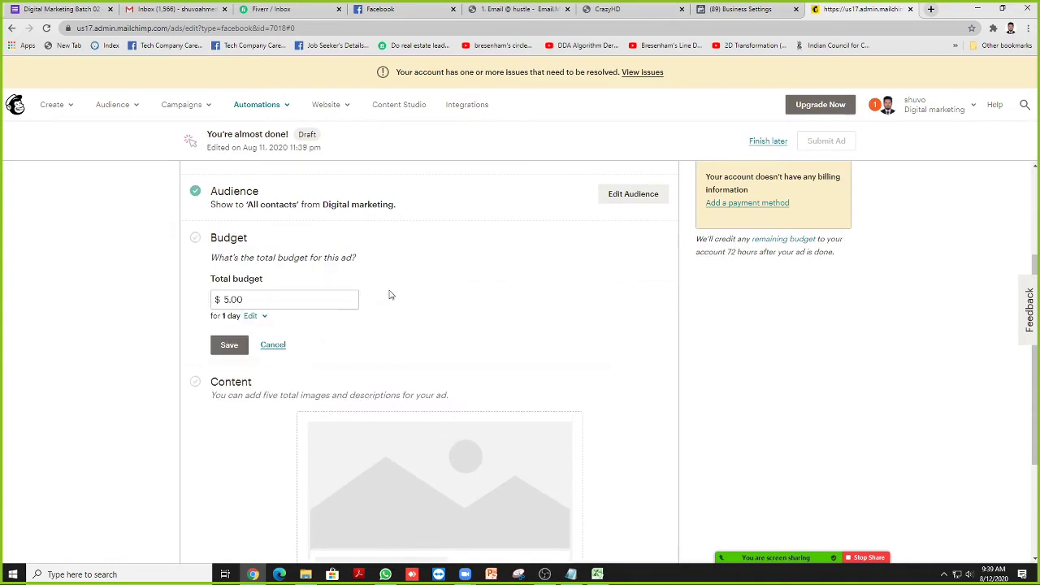
click(265, 318)
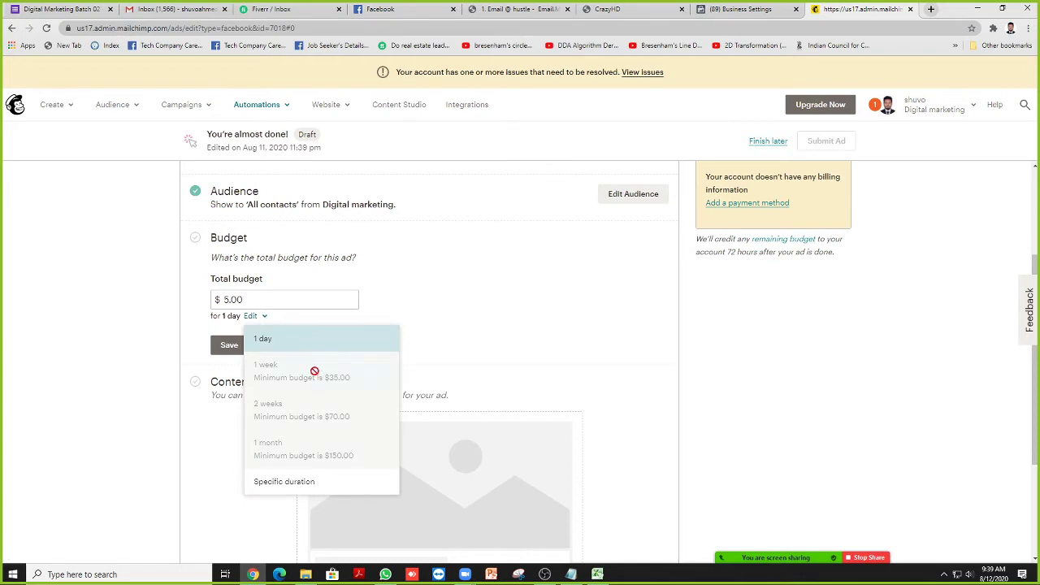
click(280, 302)
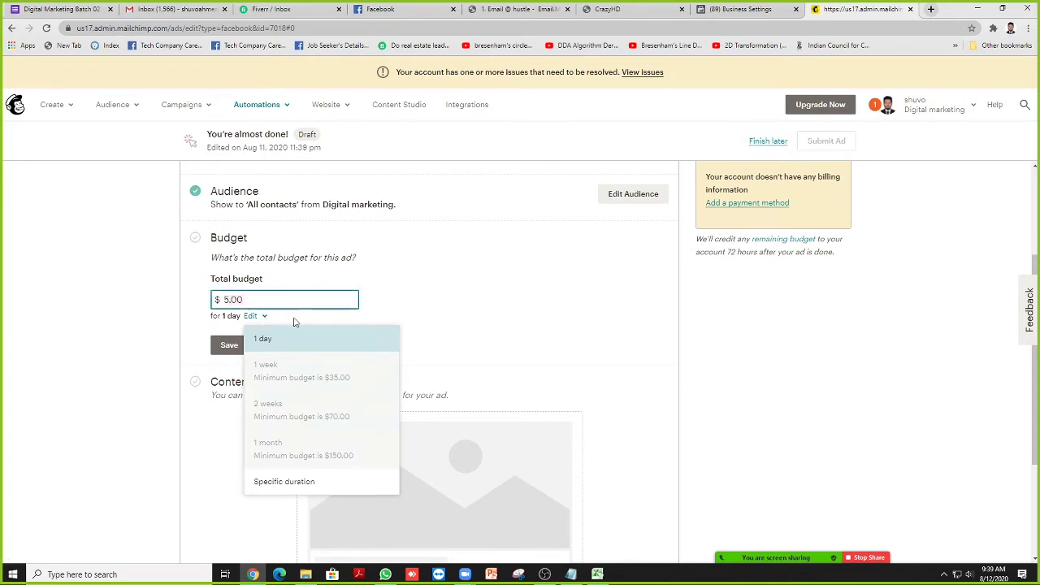
double_click(275, 301)
text(10)
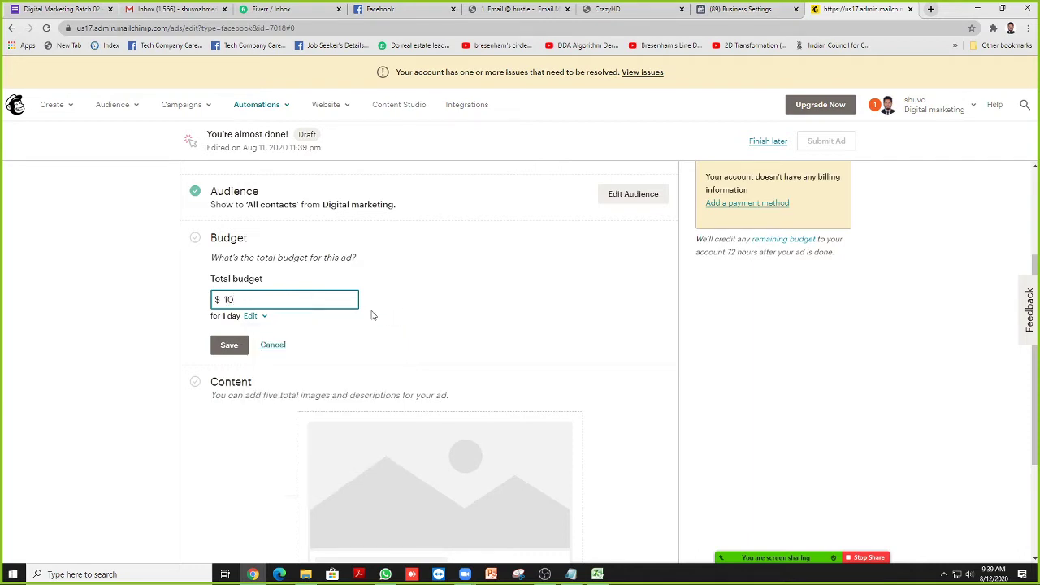
click(543, 310)
click(230, 350)
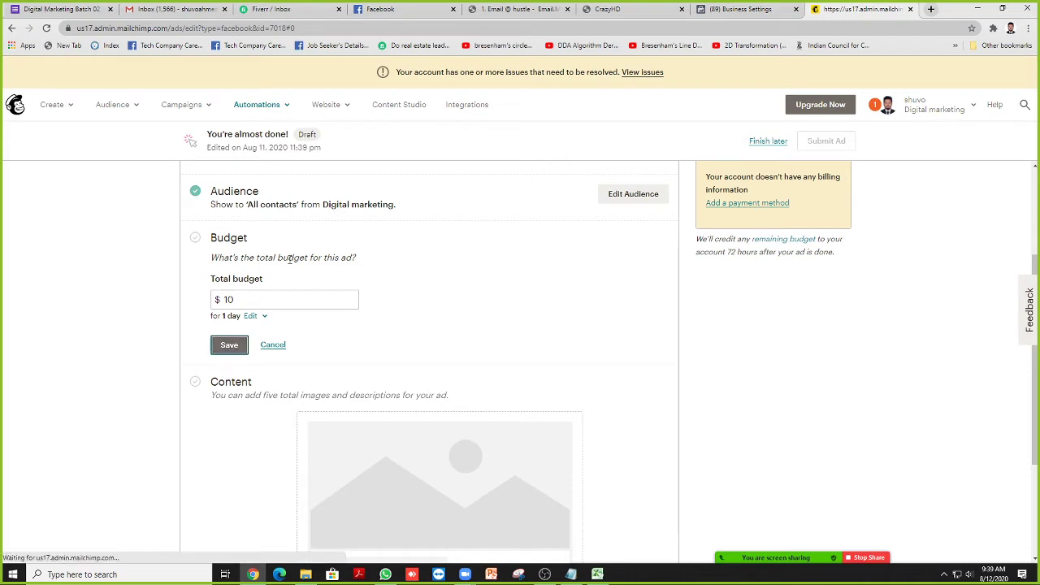
- Start adding the ad's content and insert the red iPhone picture from My Files as the ad image
scroll(298, 264, down, 2)
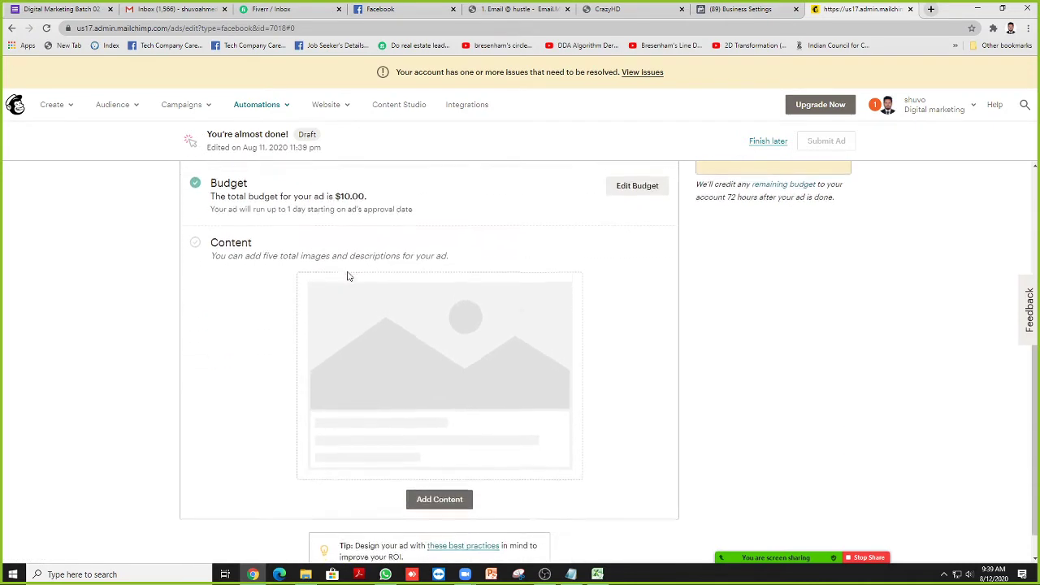
scroll(343, 264, up, 1)
scroll(452, 293, down, 1)
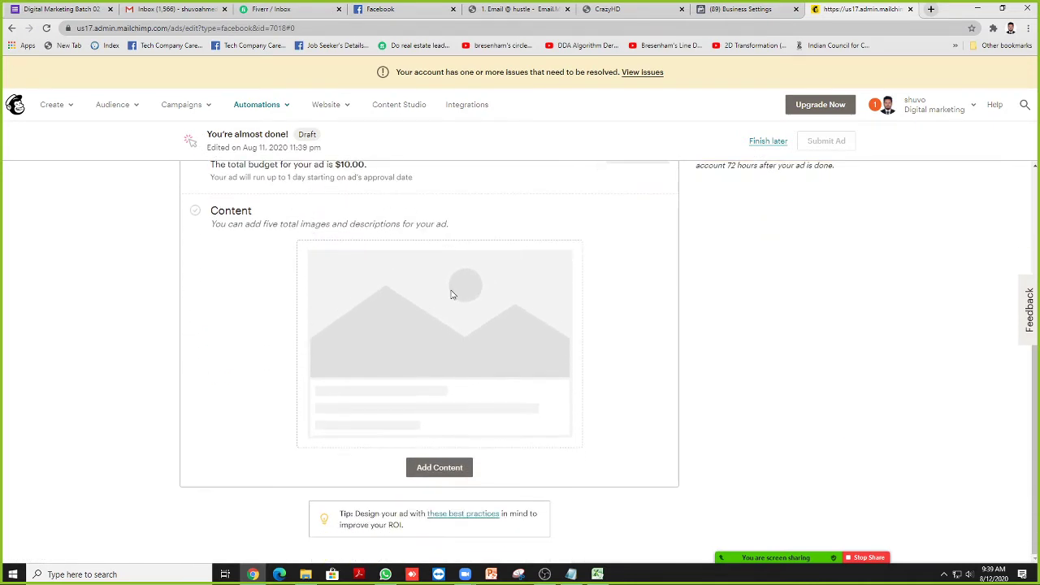
click(451, 466)
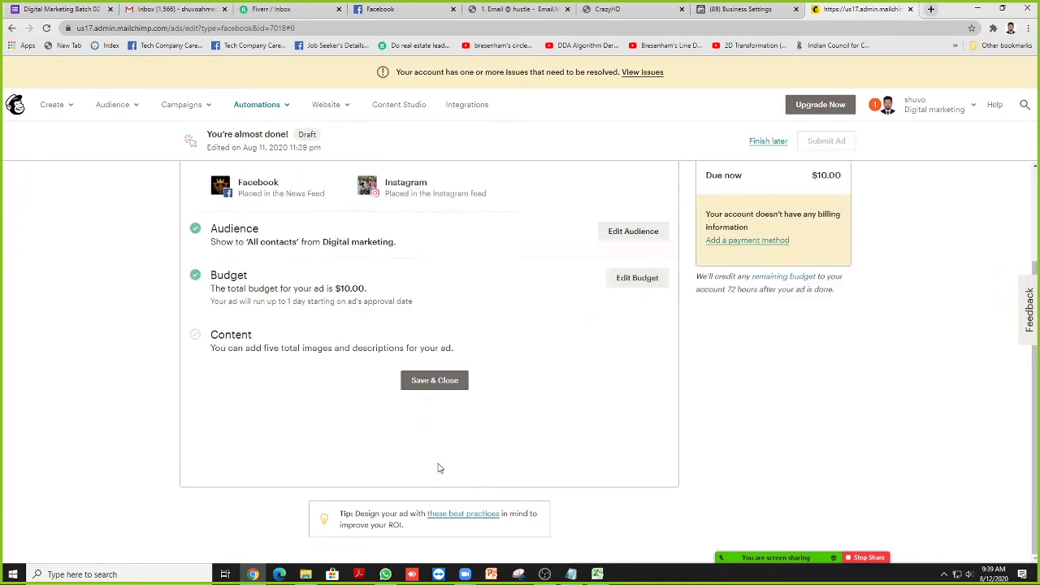
scroll(381, 340, down, 1)
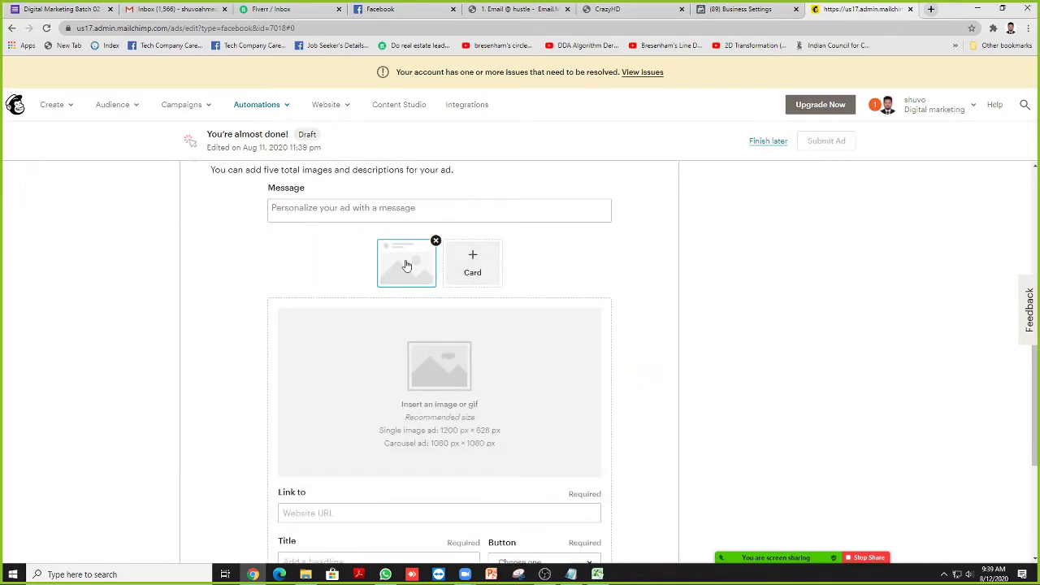
scroll(407, 266, down, 3)
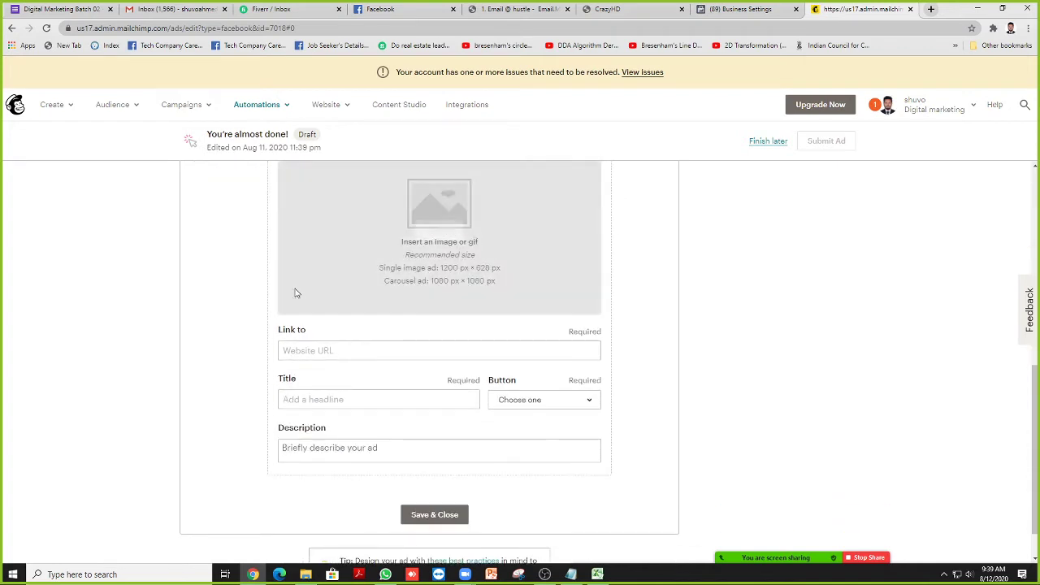
click(439, 231)
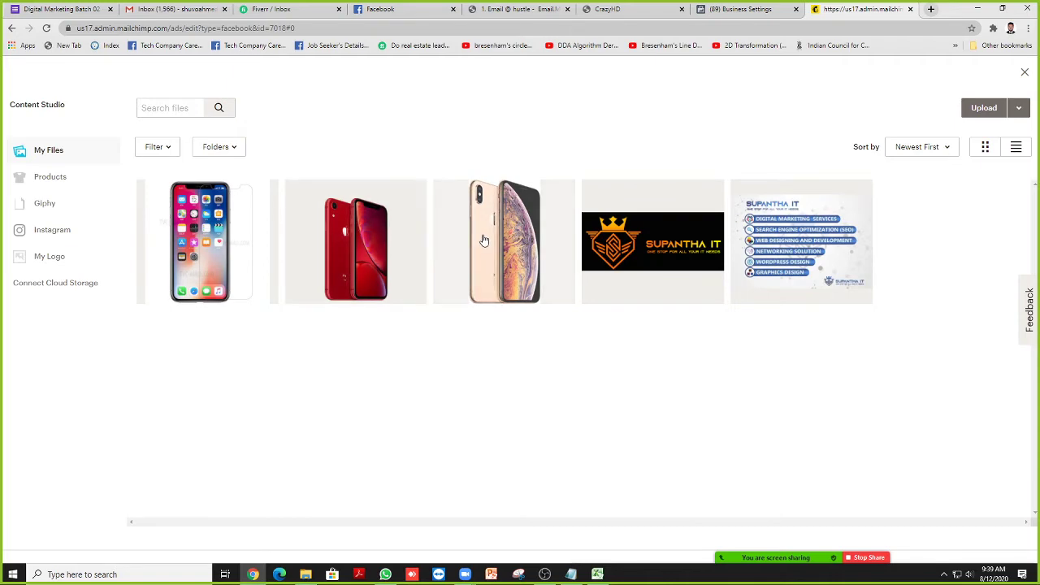
click(380, 247)
click(1002, 107)
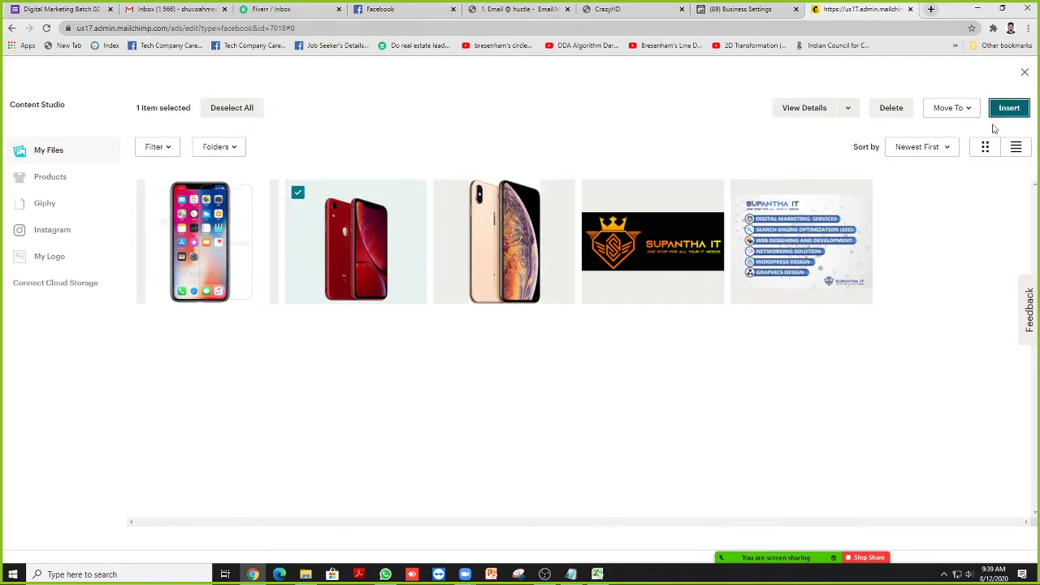
- Enter "Buy best iPhone's" as the ad's message
scroll(439, 329, up, 3)
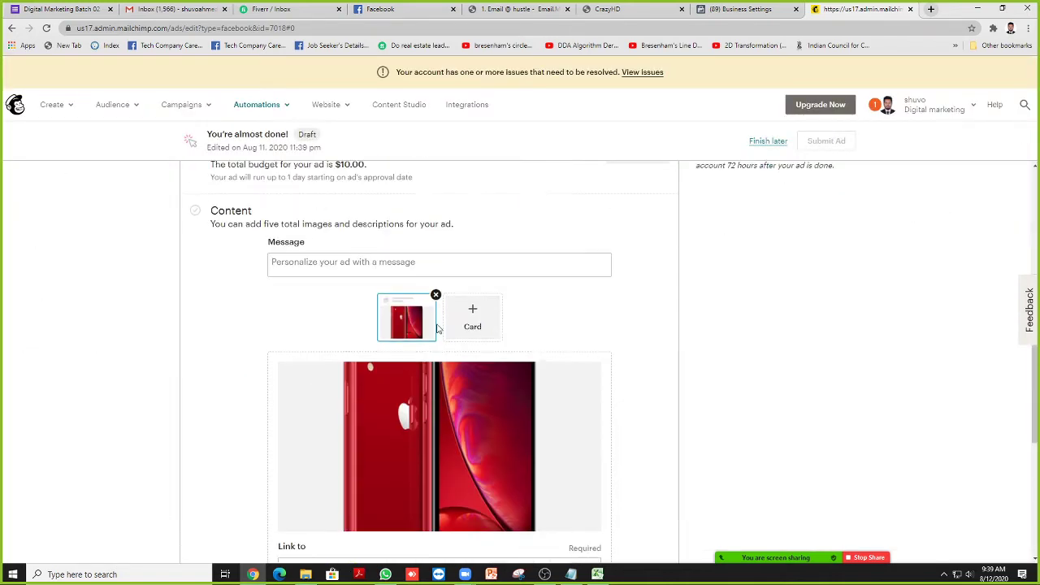
click(334, 264)
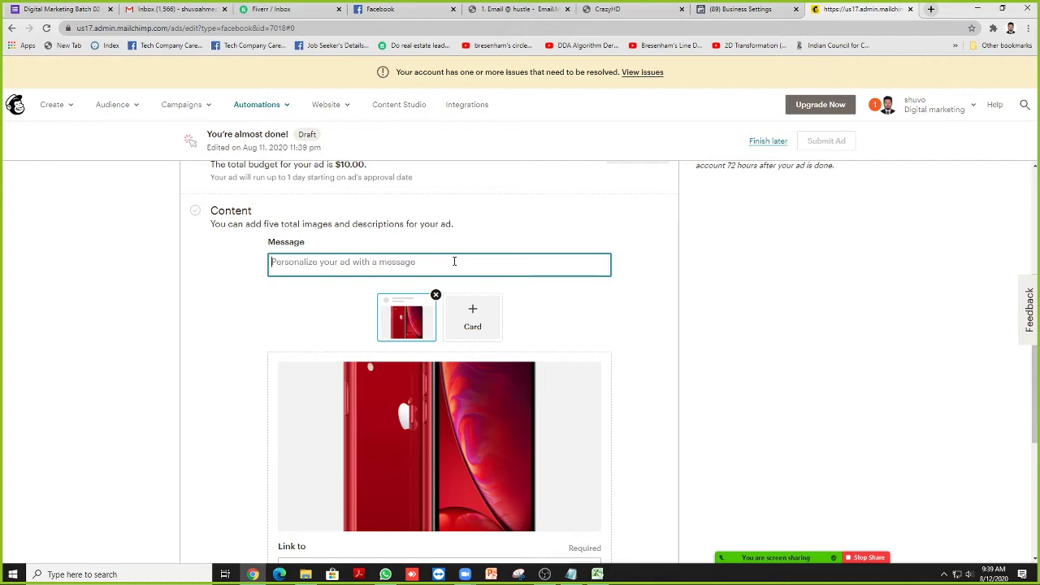
text(Buy best )
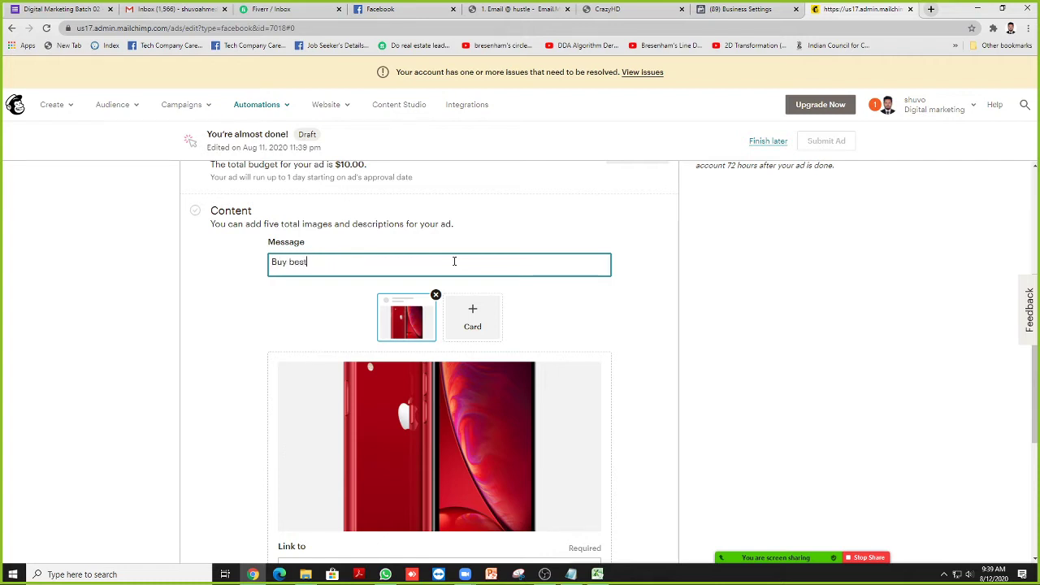
text(iPhone's)
click(207, 324)
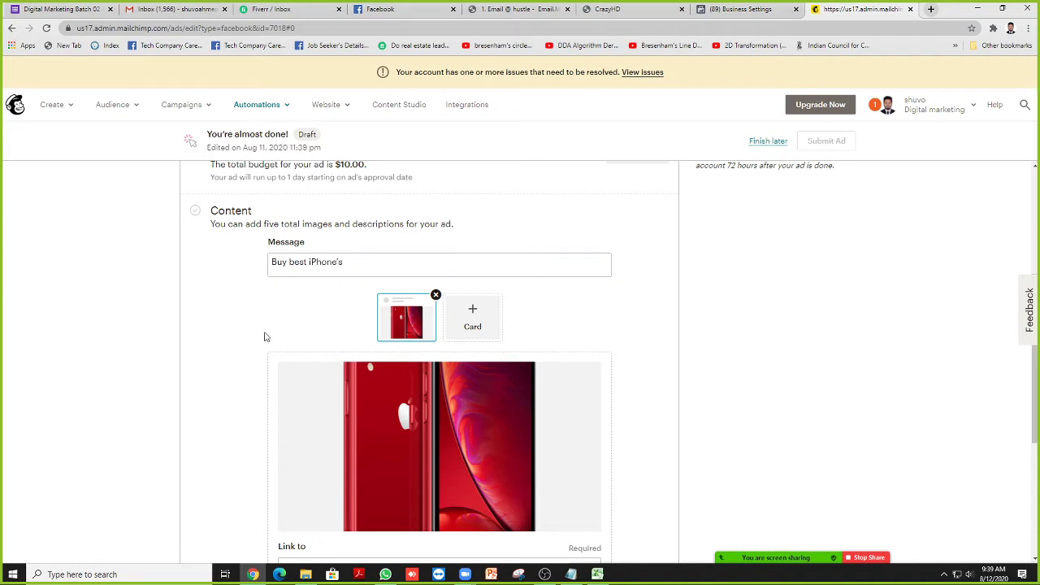
- Review the ad message and set the ad's destination link to supanthait.com
scroll(260, 353, down, 3)
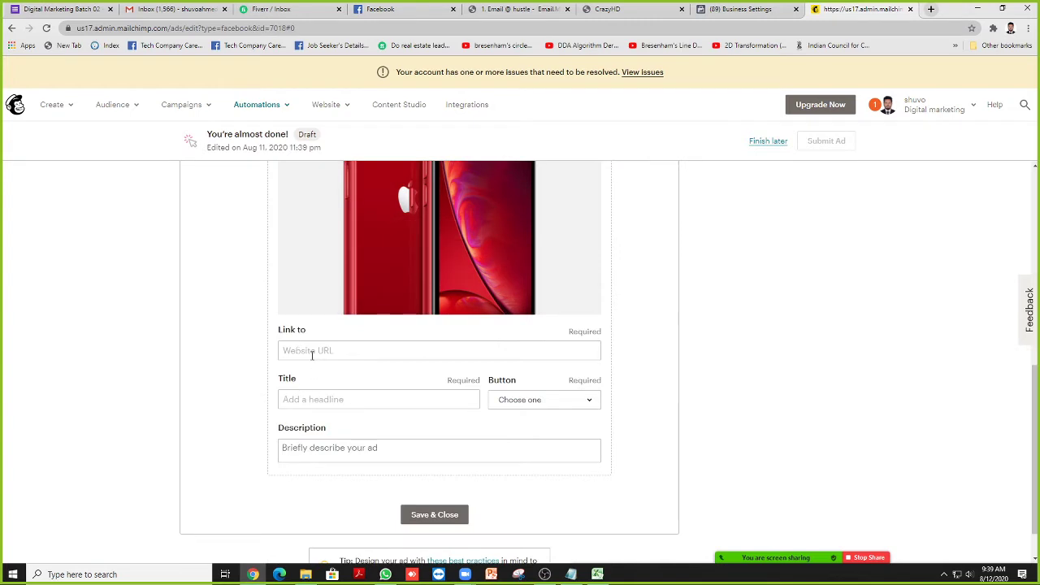
click(311, 355)
scroll(215, 305, up, 3)
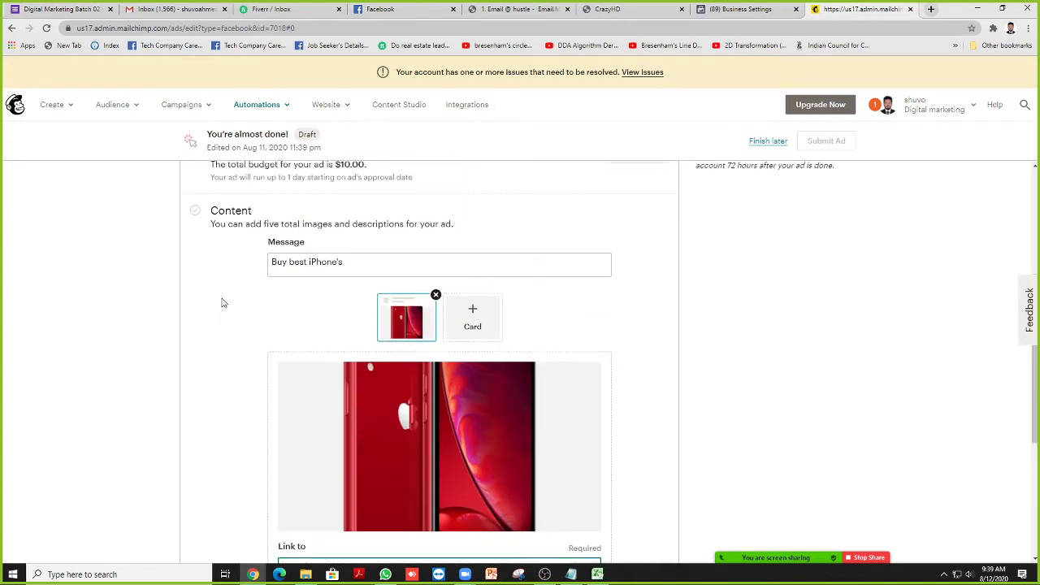
drag(356, 268, 286, 271)
click(201, 303)
scroll(203, 302, down, 3)
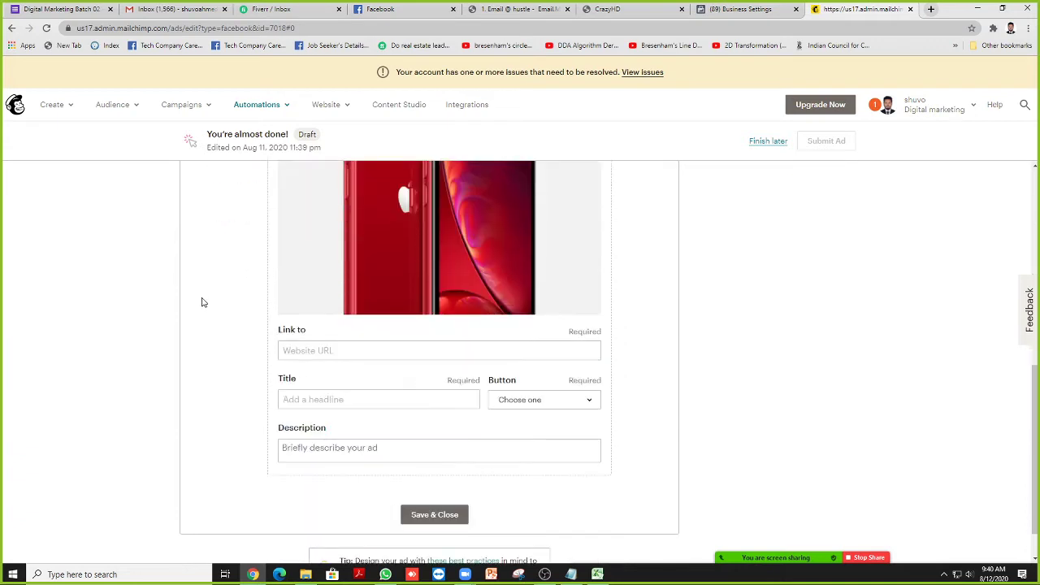
click(319, 351)
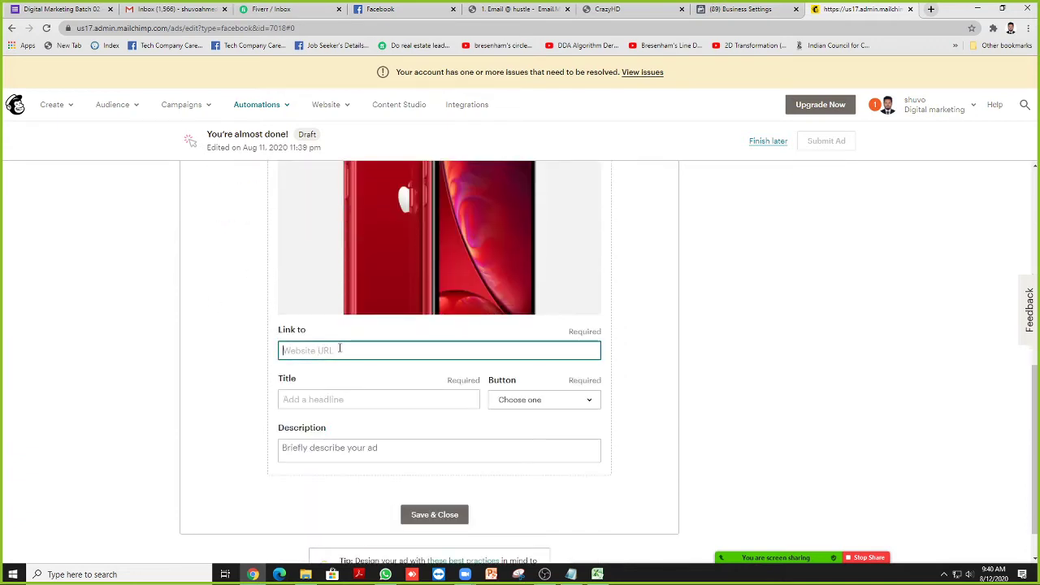
text(supanthait.com)
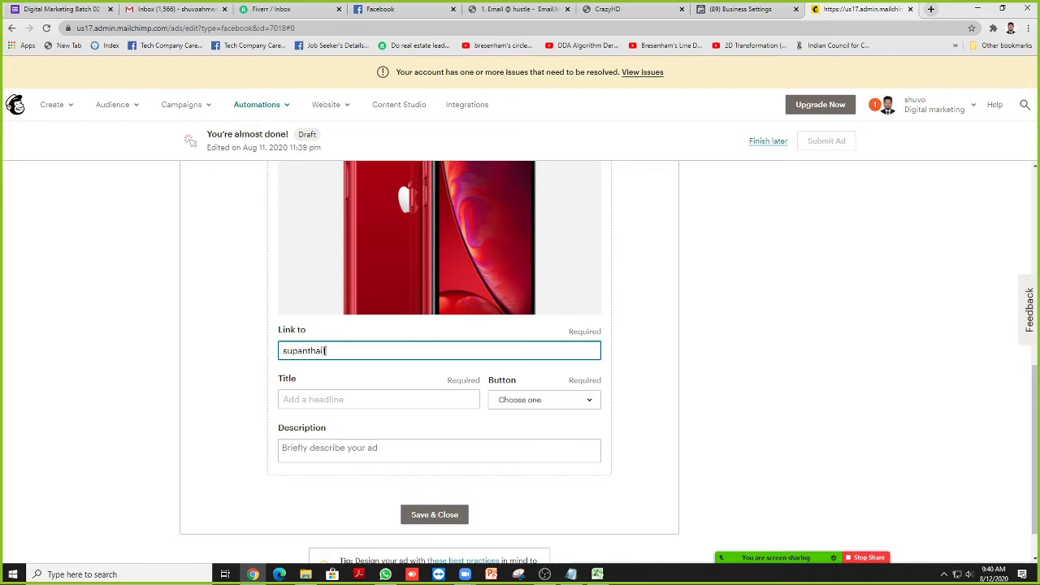
- Enter "10% discount on every purchase" as the ad's title
click(330, 400)
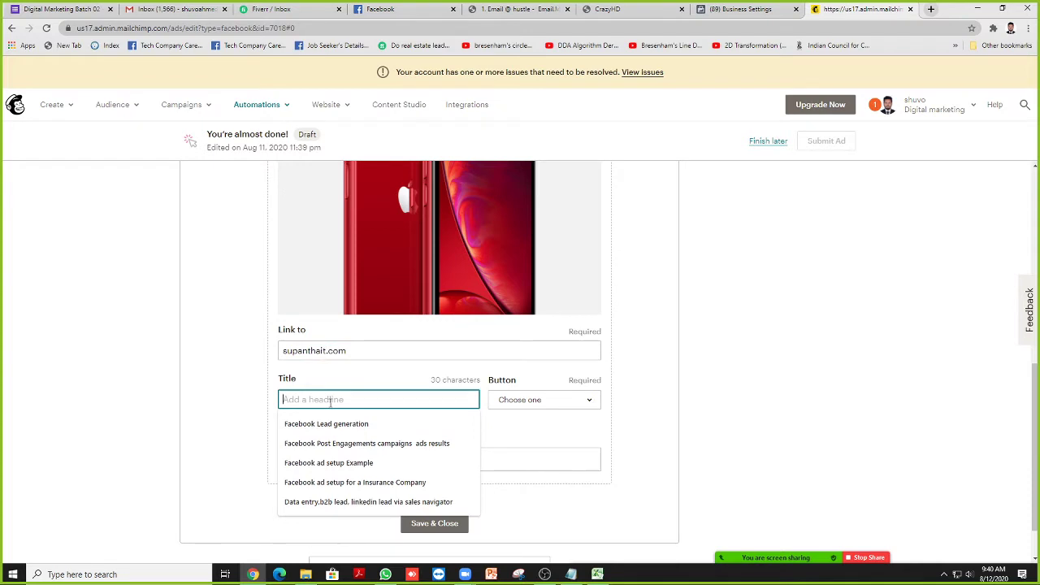
text(10)
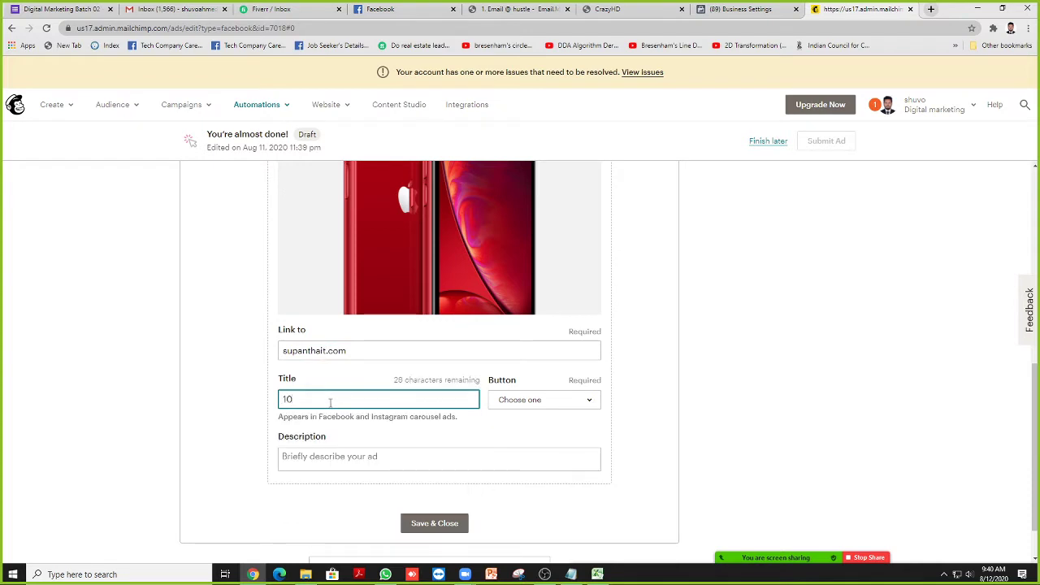
text(% discount on every purchase)
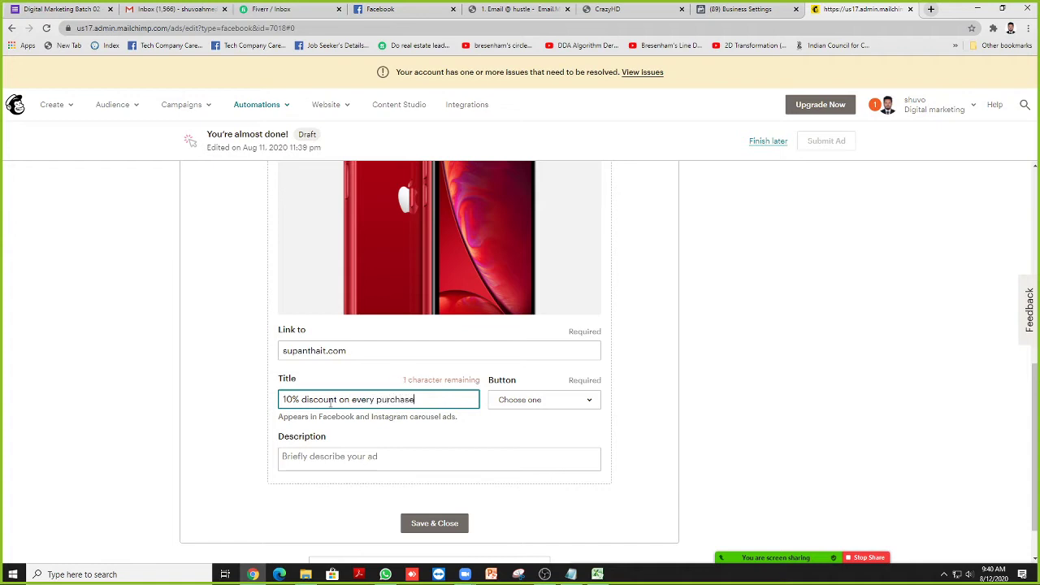
click(220, 382)
- Review the available call-to-action options and set the ad's button to Shop now
click(527, 404)
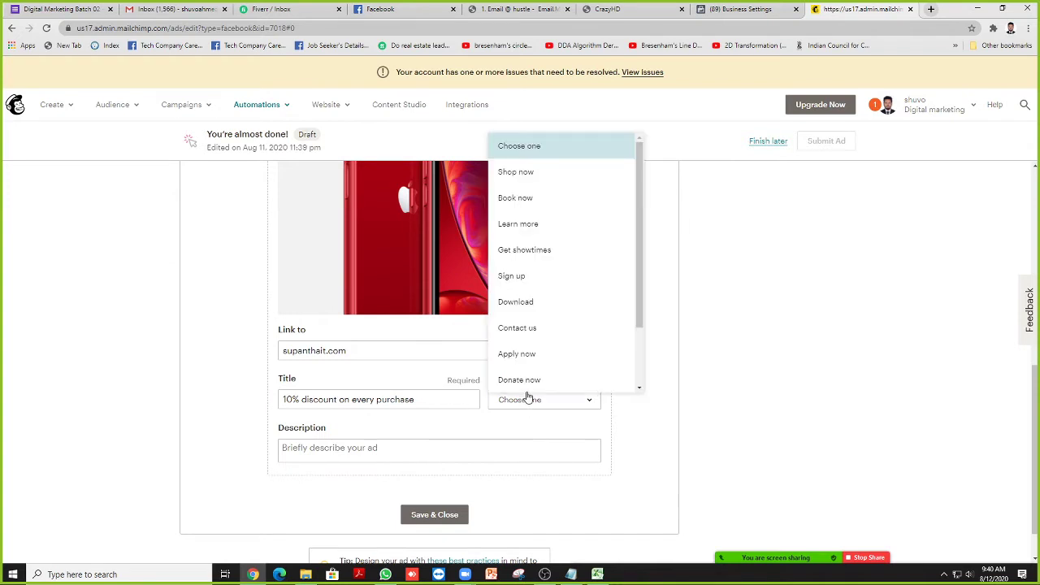
scroll(563, 264, down, 1)
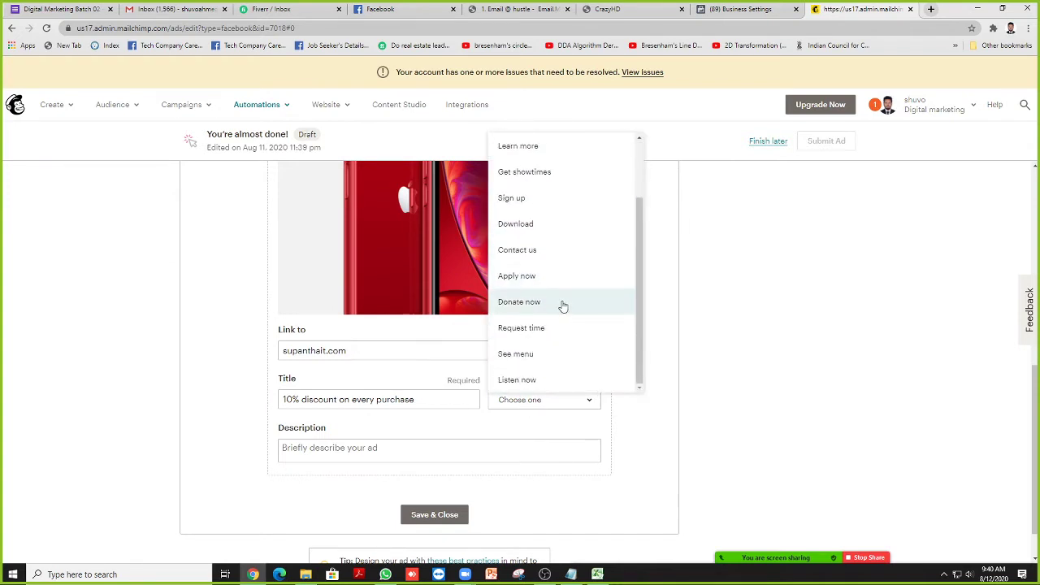
scroll(566, 313, up, 1)
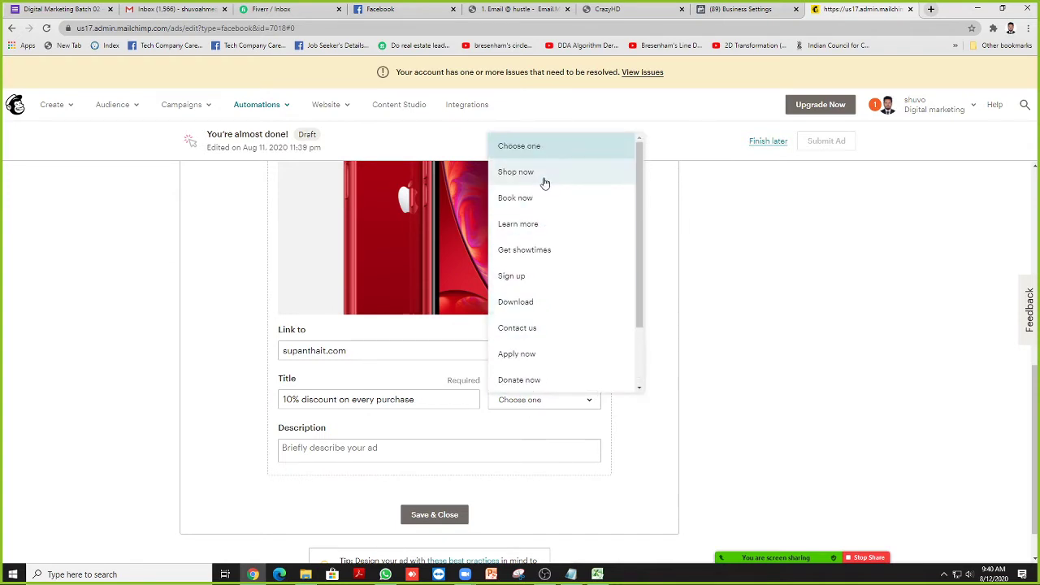
mouse_move(368, 255)
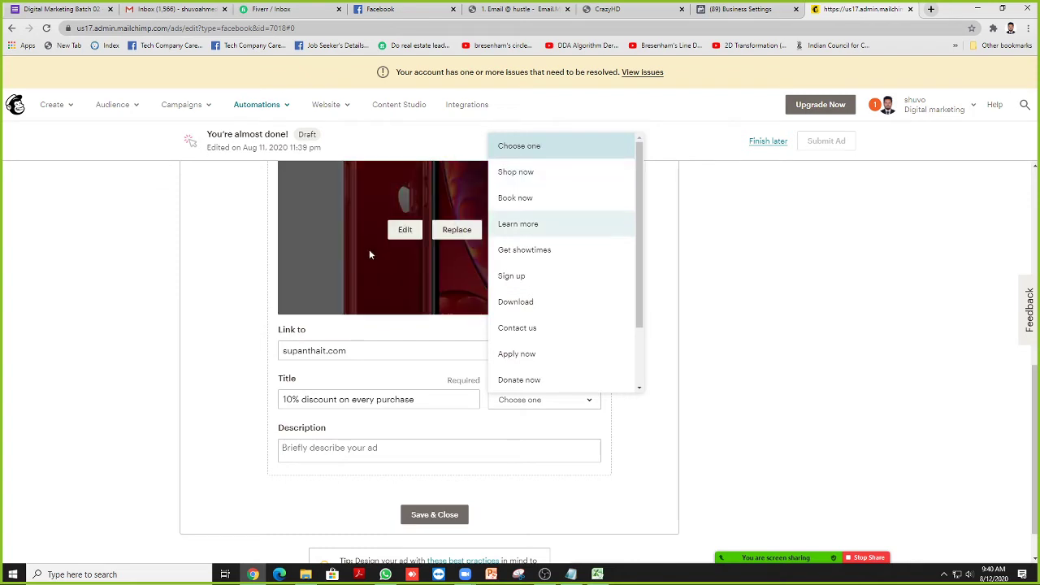
click(518, 174)
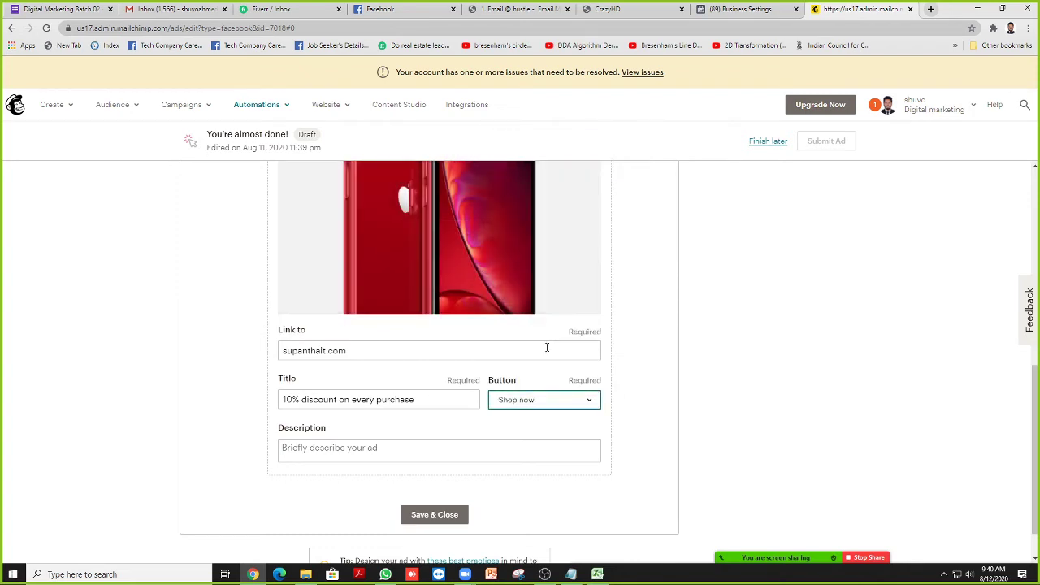
- Enter the description "Best iPhone's in Bangladesh", check the ad card, and save and close the content
scroll(406, 390, down, 1)
click(363, 404)
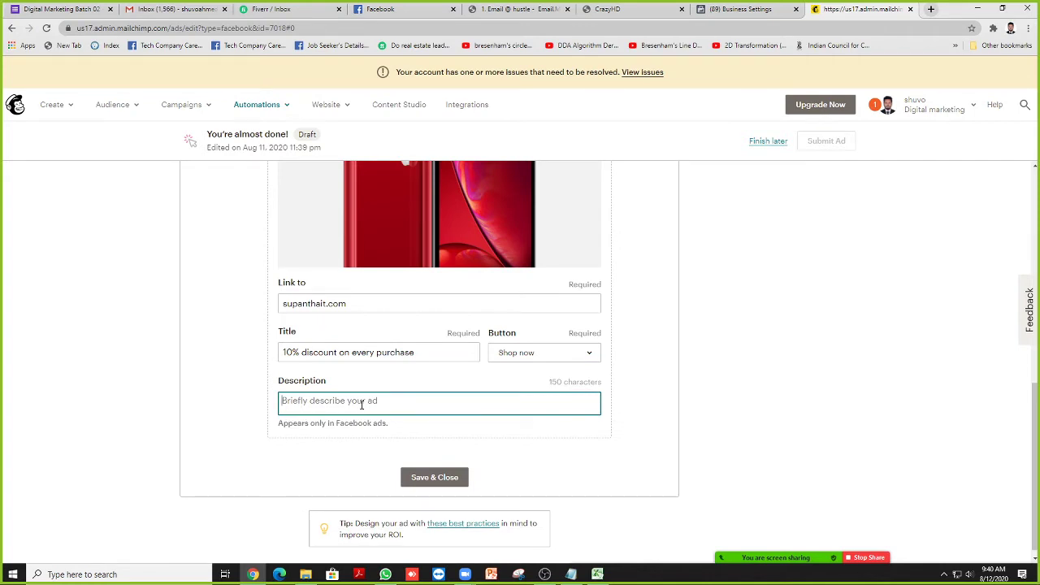
text(Be)
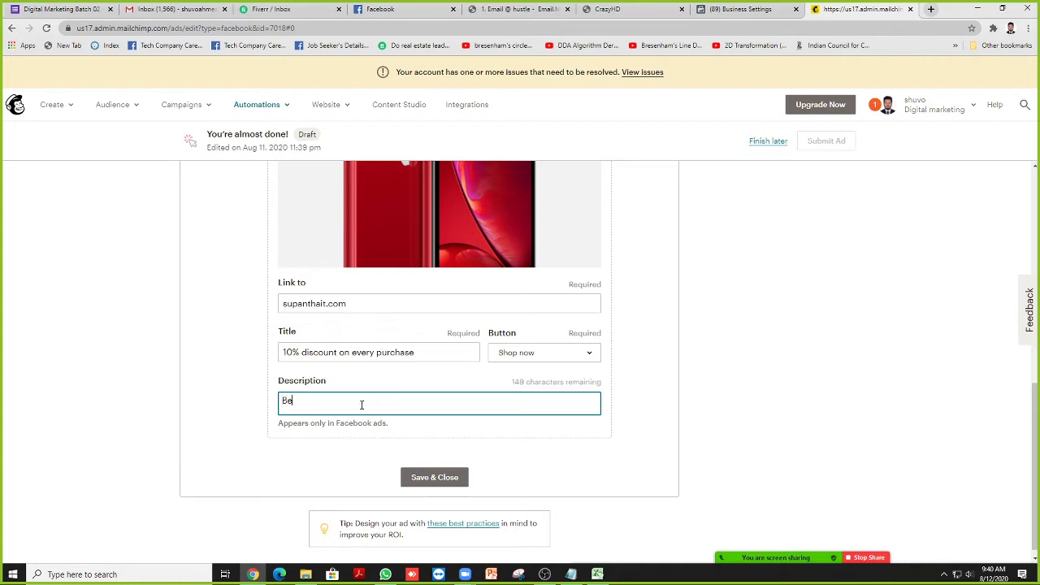
text(hone's in Bangladesh)
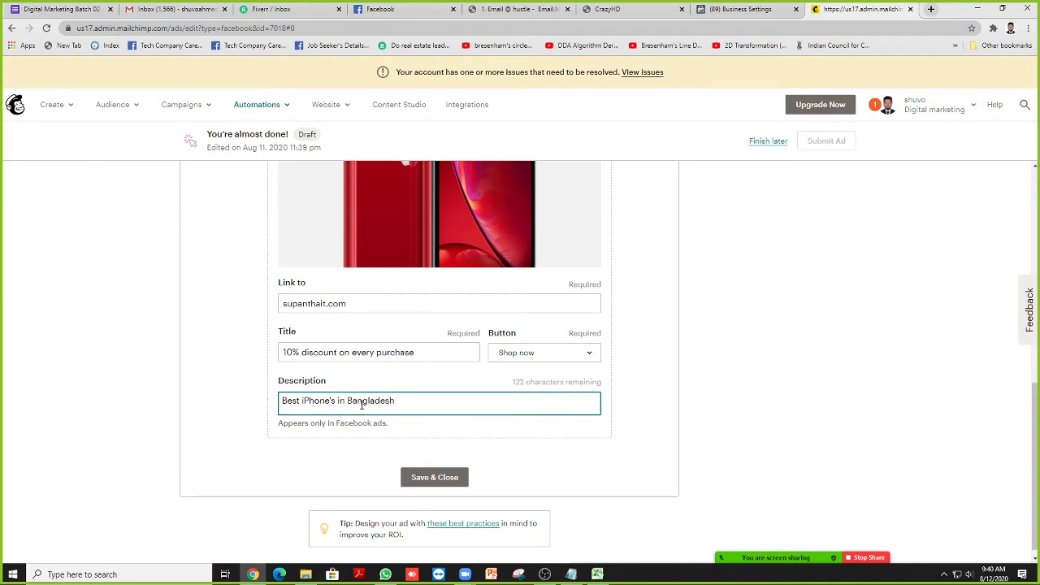
click(171, 366)
scroll(200, 365, up, 5)
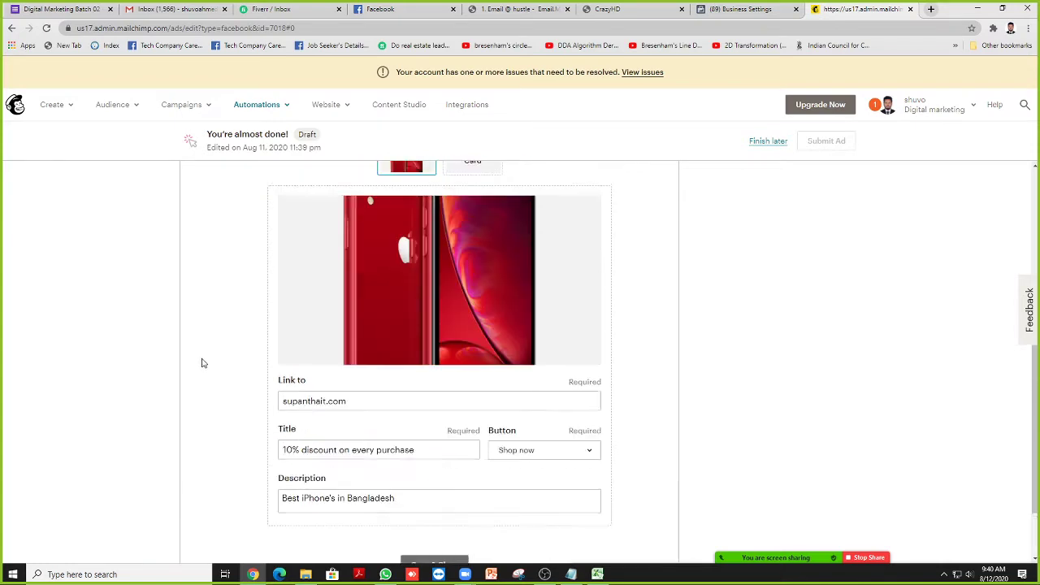
scroll(204, 363, down, 4)
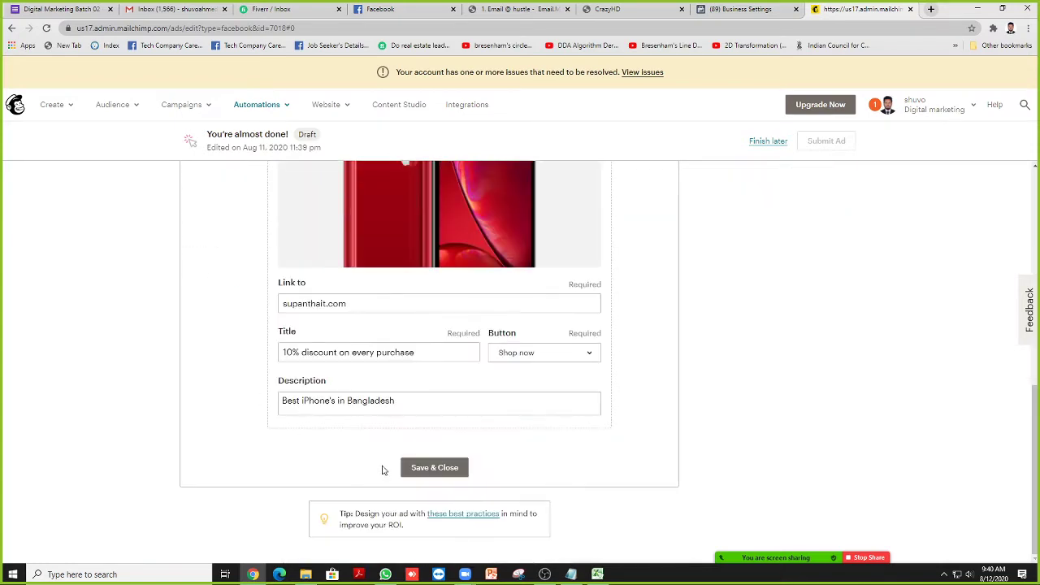
click(434, 473)
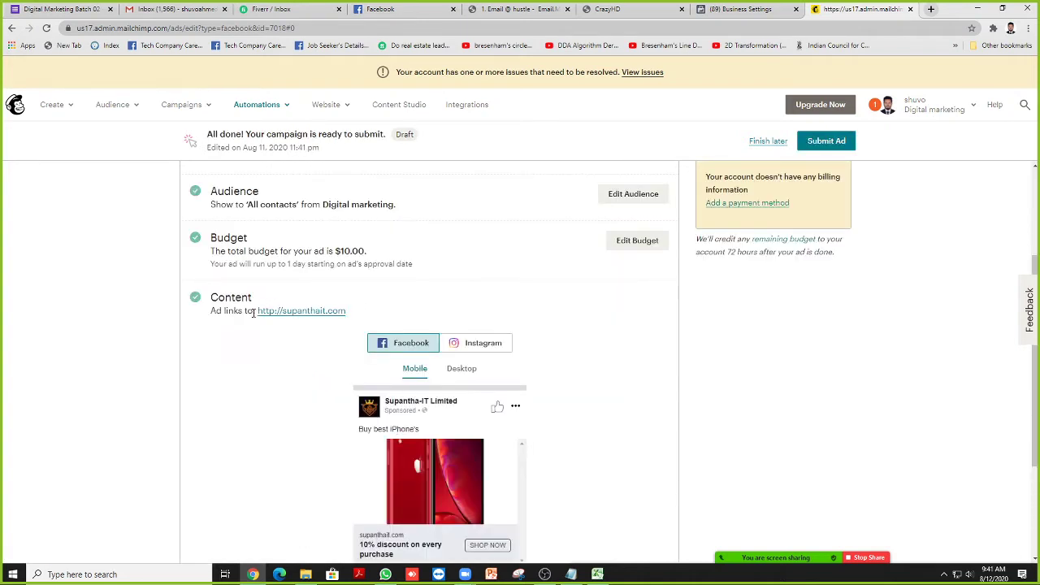
- Preview the finished ad in both its Instagram and Facebook mobile versions, ending on the Facebook preview
scroll(483, 269, down, 2)
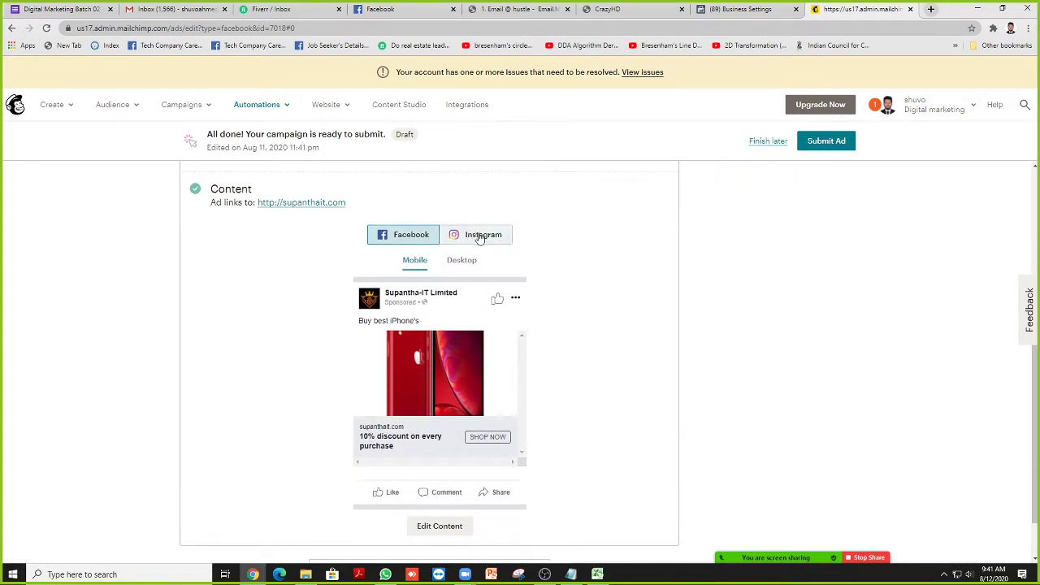
click(465, 235)
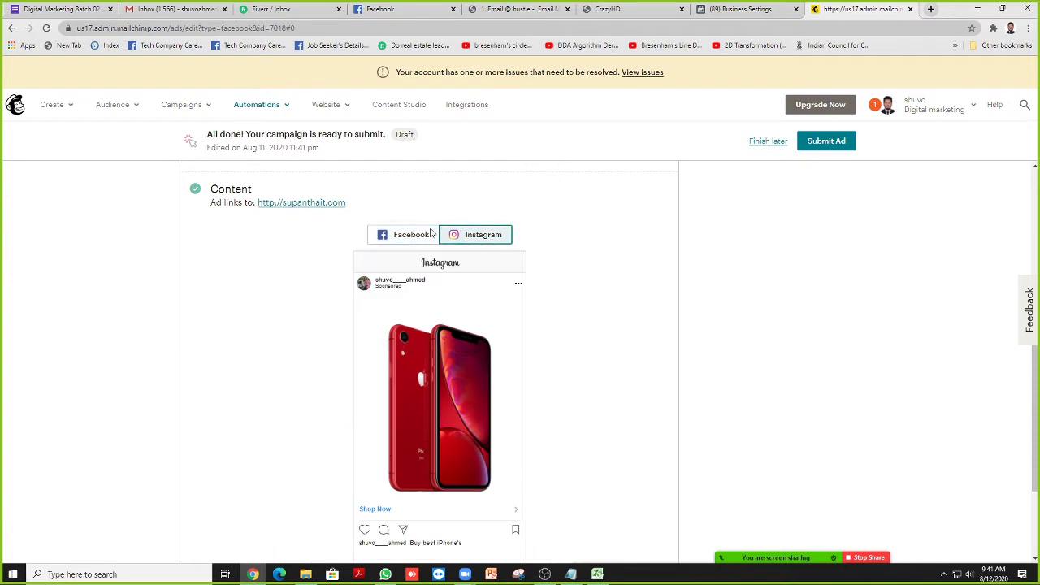
click(410, 234)
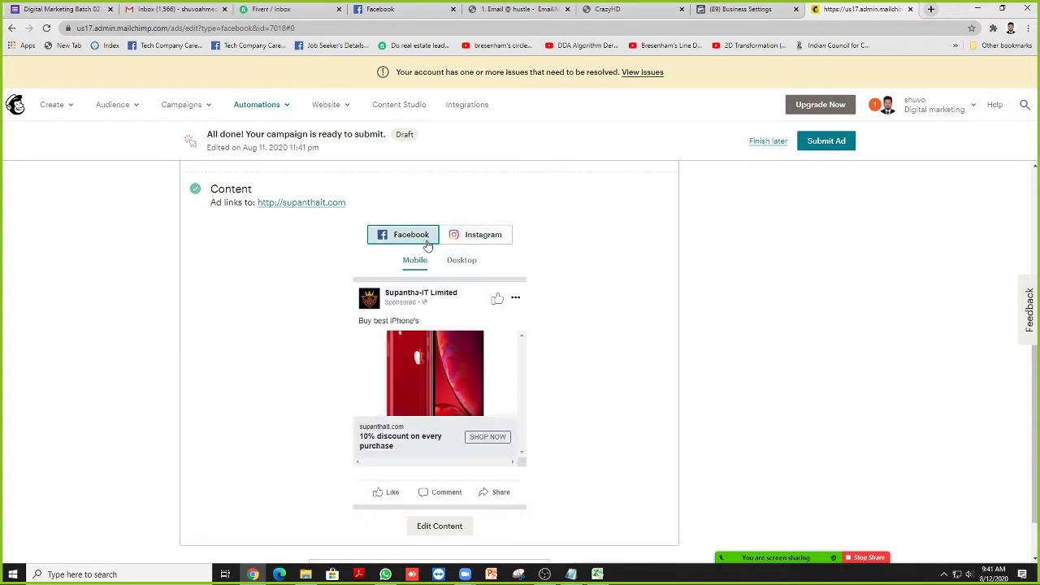
click(492, 236)
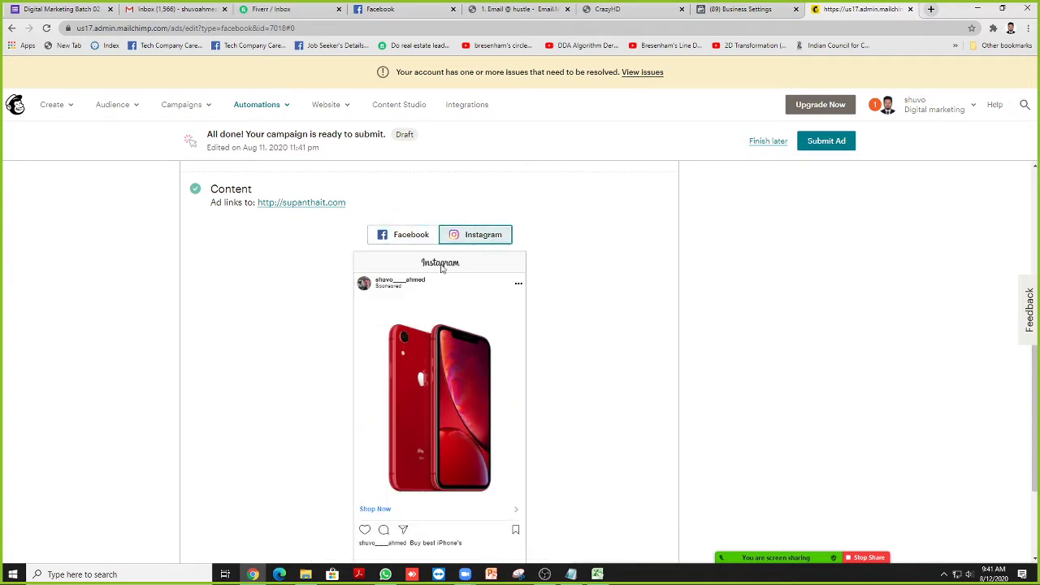
scroll(441, 269, down, 1)
scroll(410, 331, up, 1)
click(410, 234)
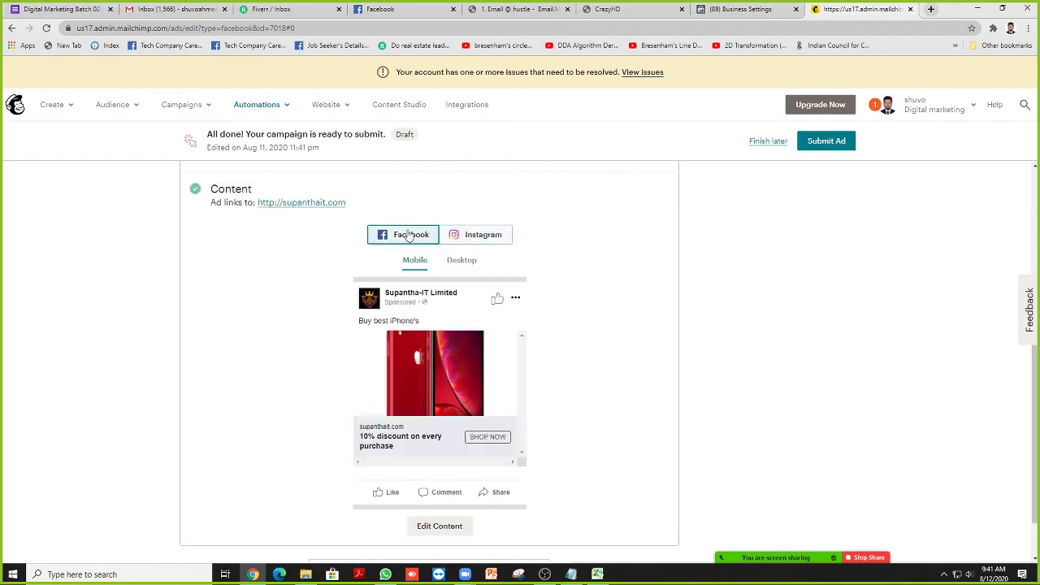
- Preview the Facebook ad in its desktop version and review the campaign's channel, audience, budget and billing summary
click(460, 261)
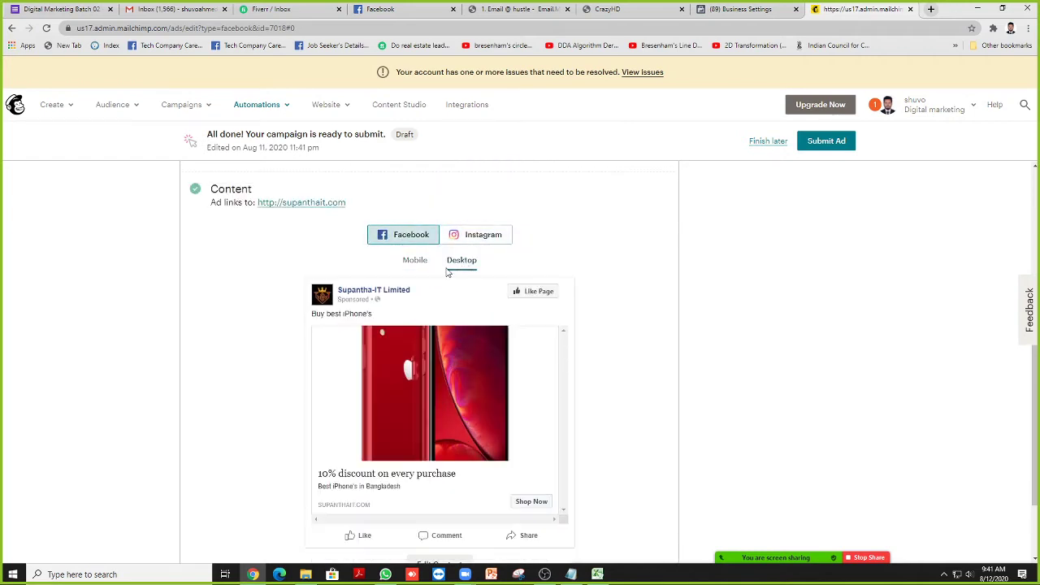
scroll(433, 330, down, 2)
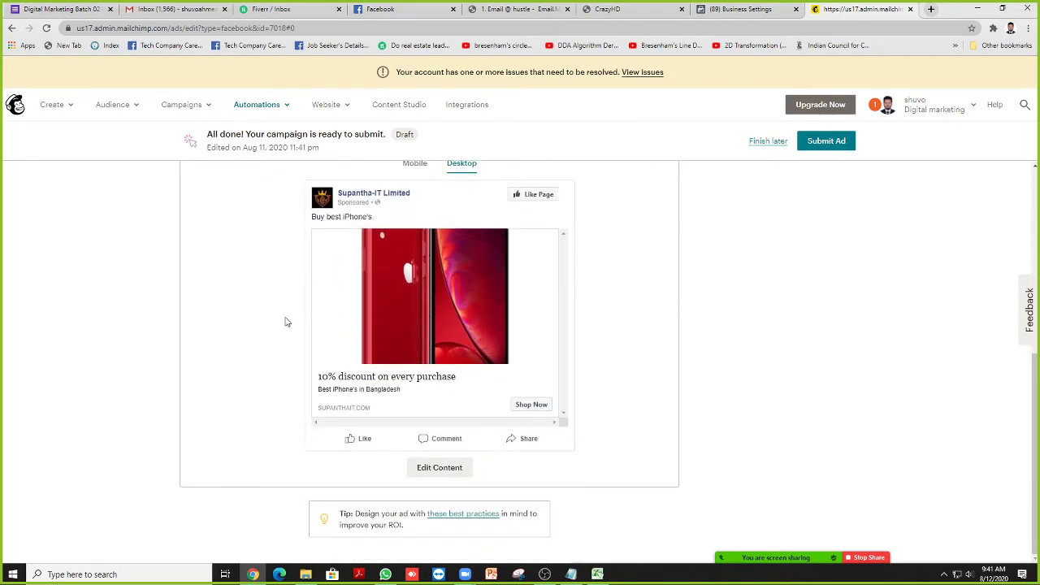
scroll(578, 278, up, 4)
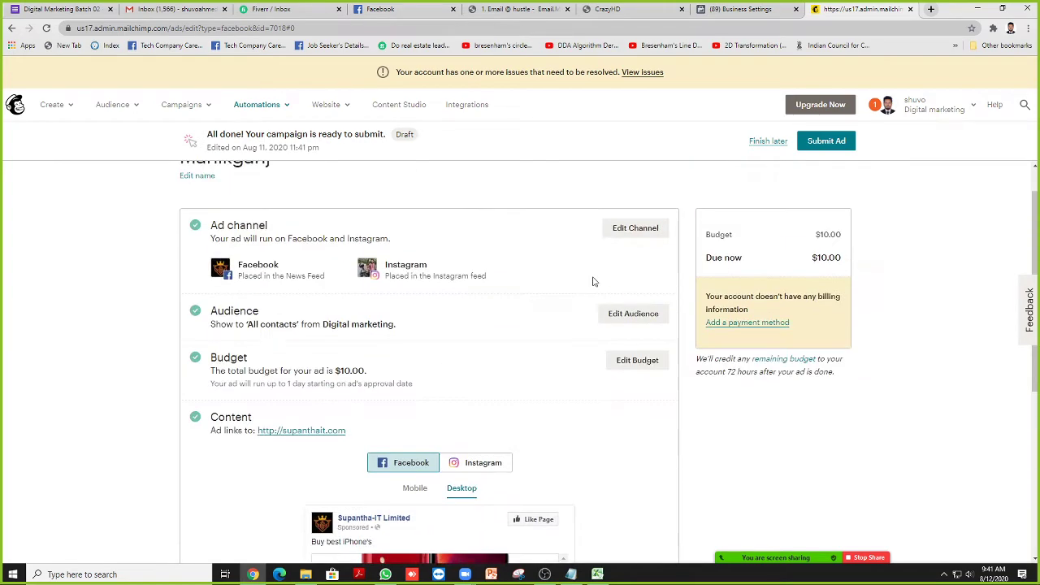
scroll(593, 281, up, 1)
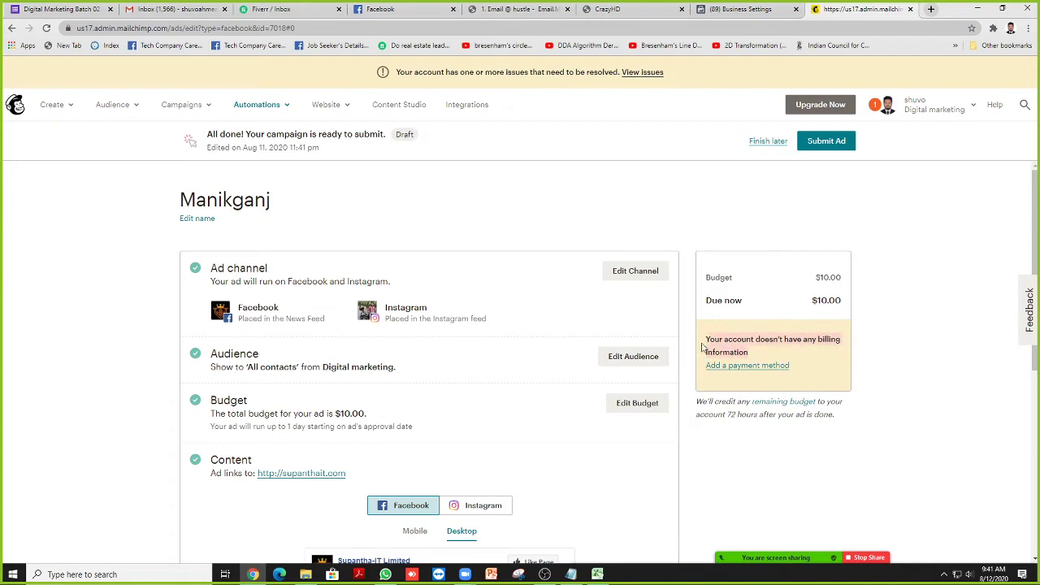
- Check the ad's submission review, cancel it without confirming the order, and leave the ad to finish later
click(826, 143)
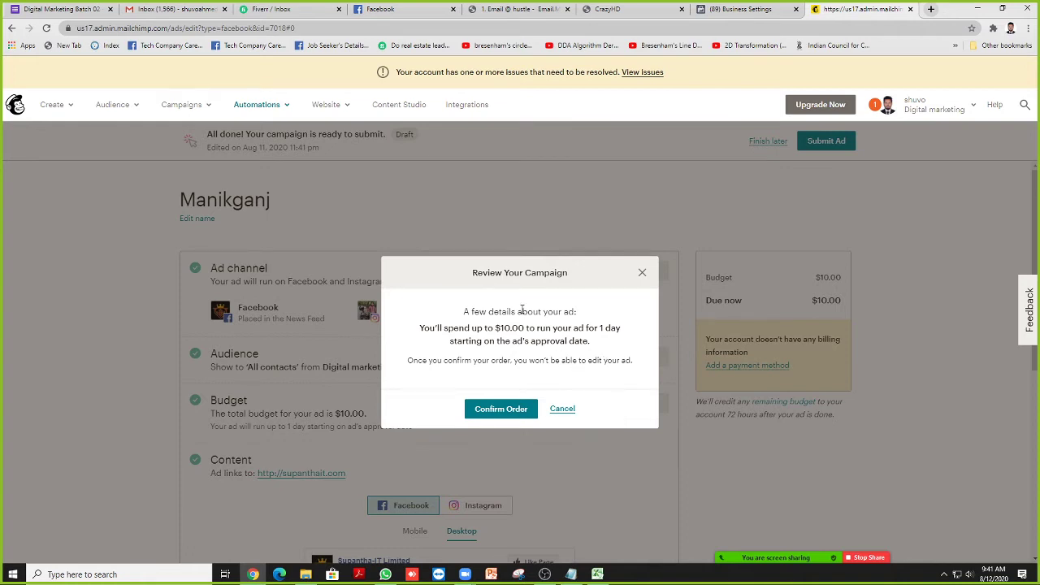
click(563, 408)
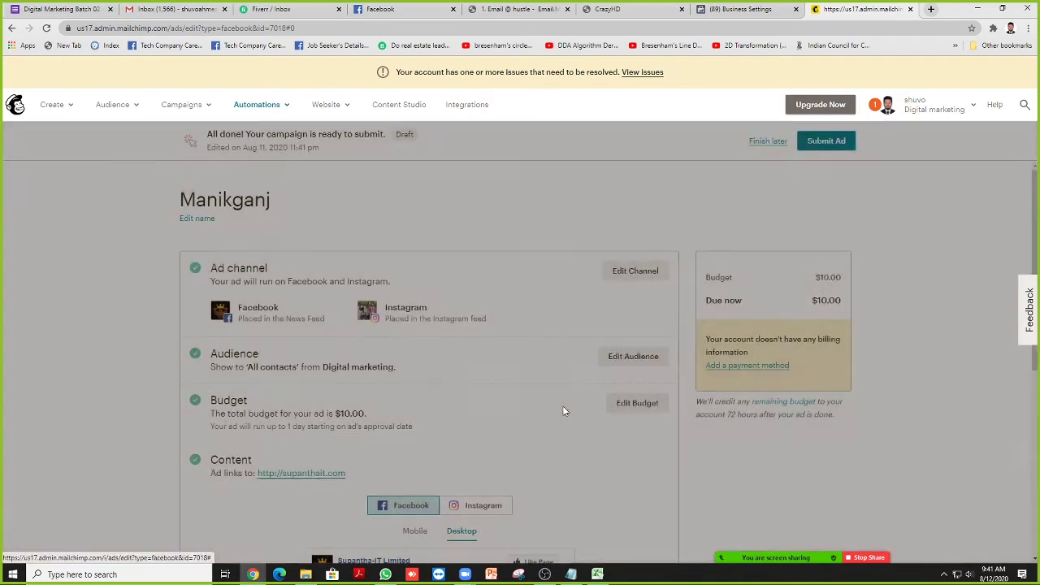
scroll(553, 382, down, 2)
scroll(547, 350, down, 3)
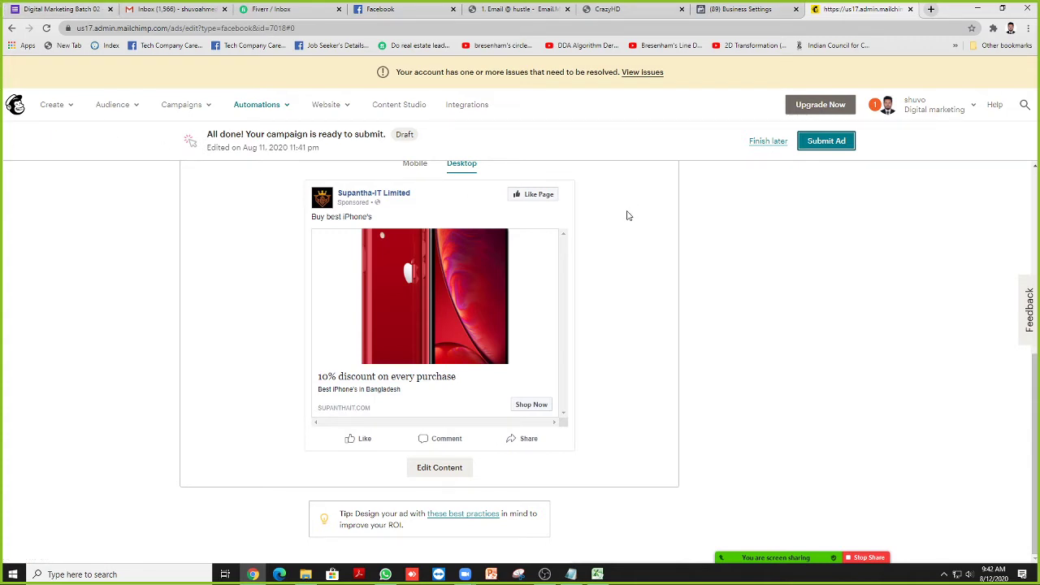
scroll(630, 216, up, 5)
click(764, 141)
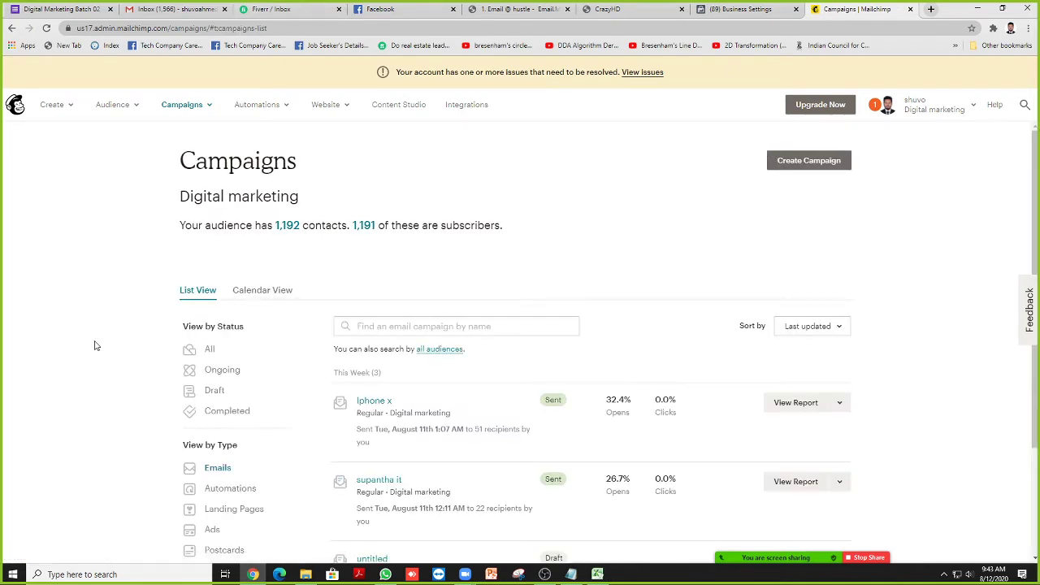
- Look over the email campaigns list and open the saved email templates
scroll(95, 343, down, 2)
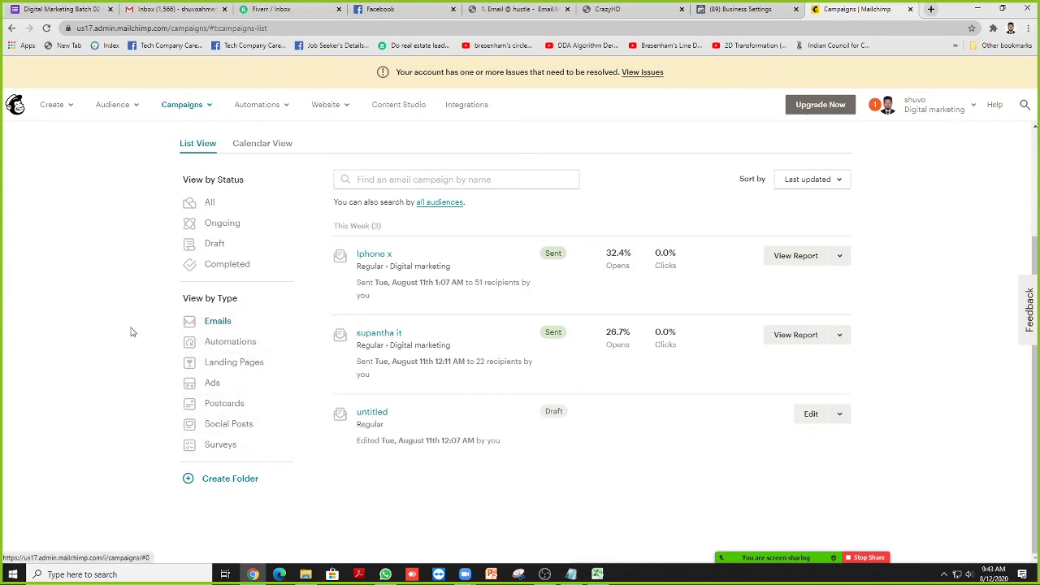
scroll(132, 330, up, 2)
click(184, 105)
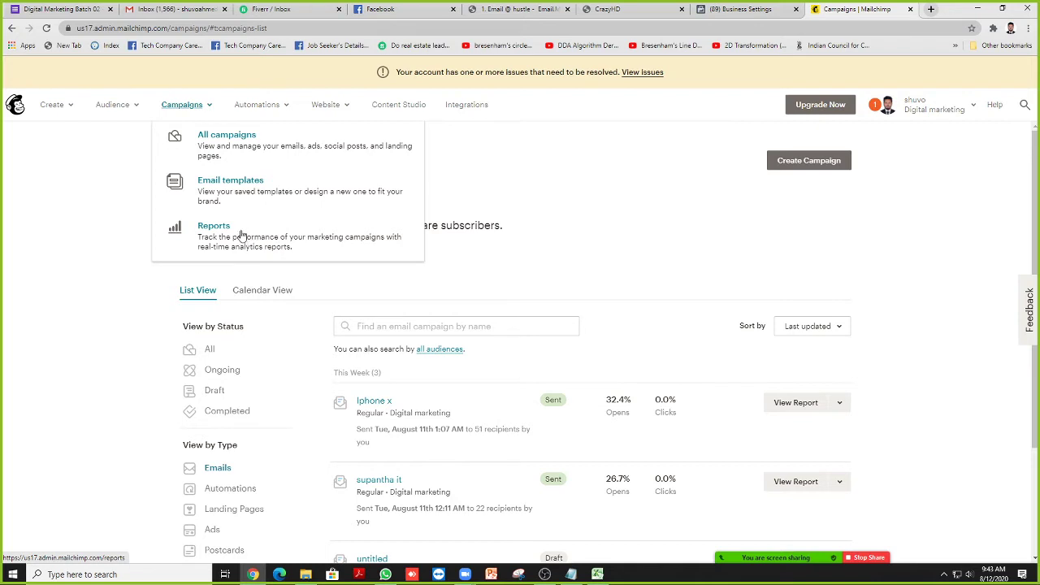
click(234, 182)
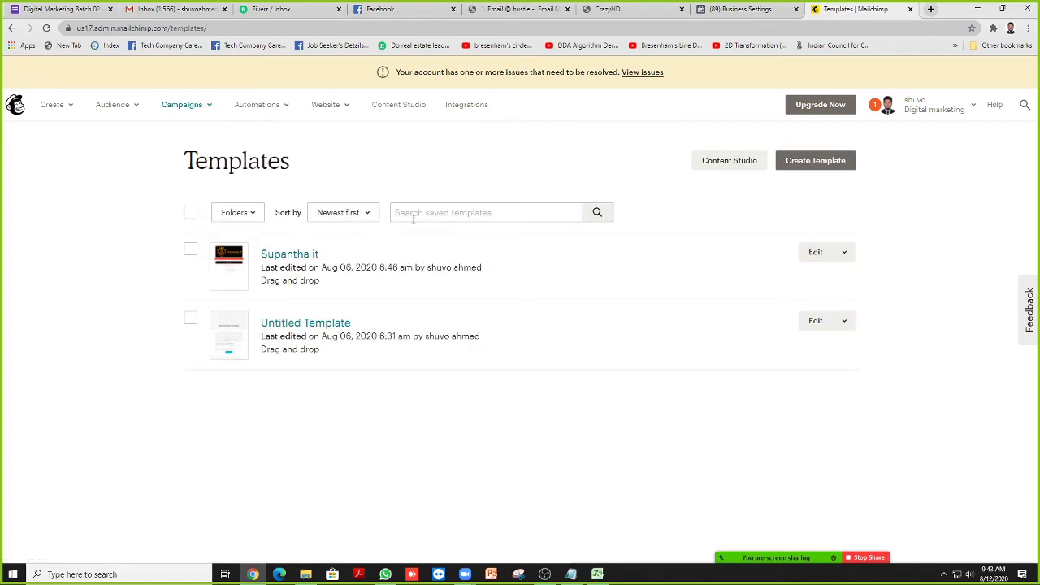
- Switch to Gmail and read the newest Mailchimp audience import message for Digital marketing, including its sending notice and import errors
click(181, 9)
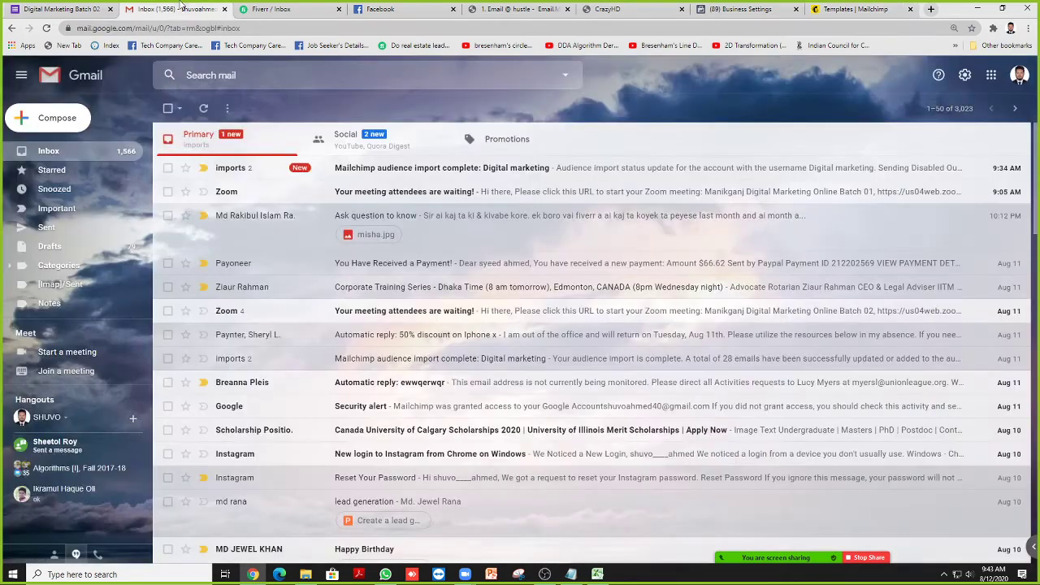
click(397, 171)
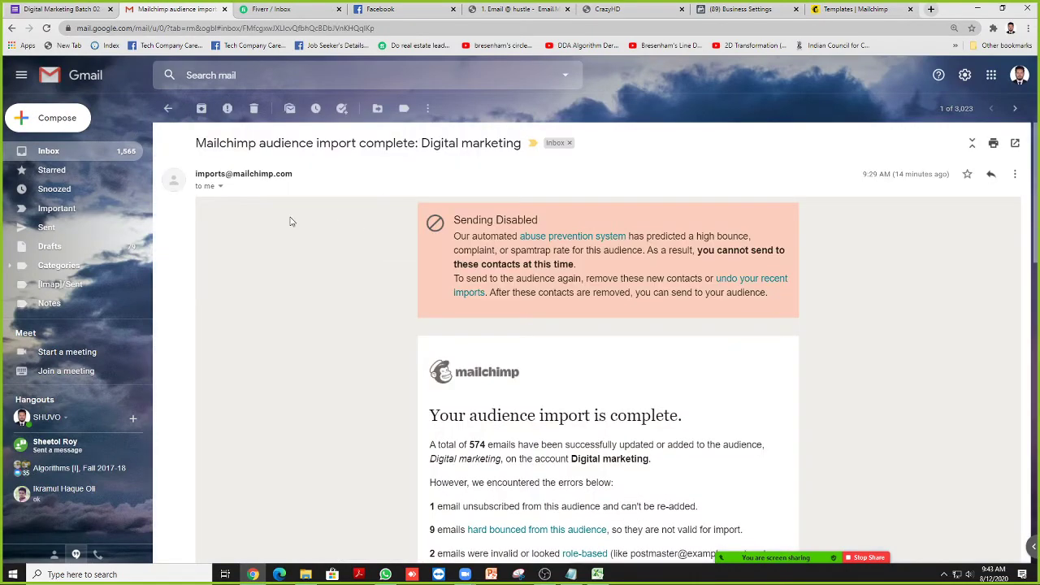
click(98, 151)
click(355, 173)
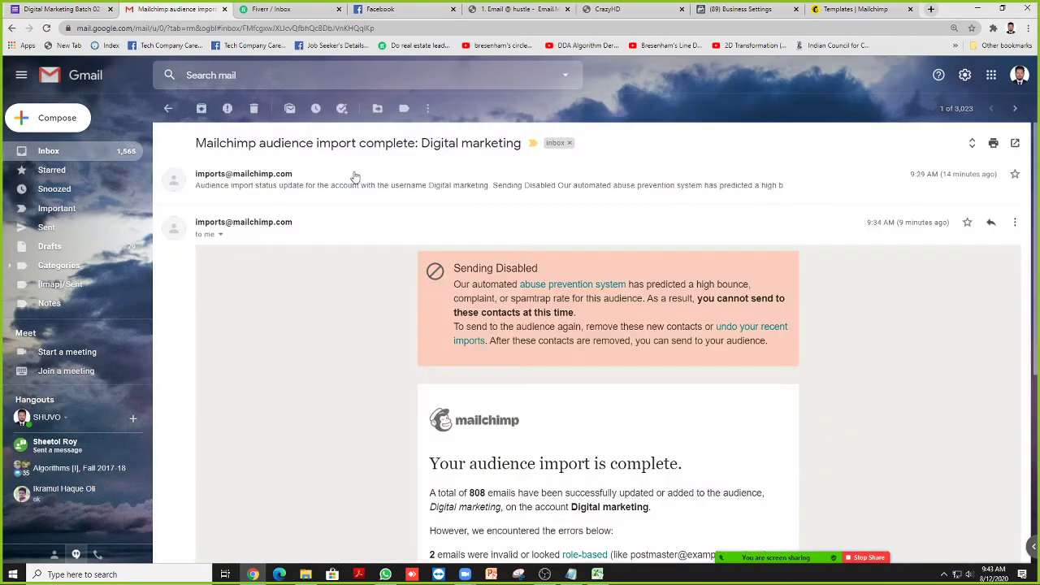
scroll(432, 260, down, 4)
scroll(432, 260, up, 1)
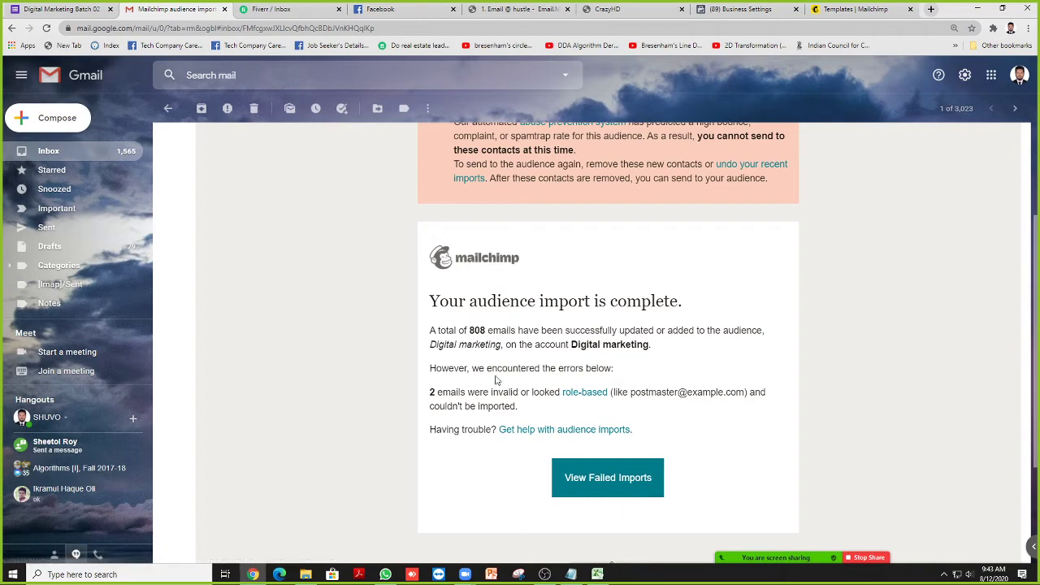
scroll(473, 363, up, 2)
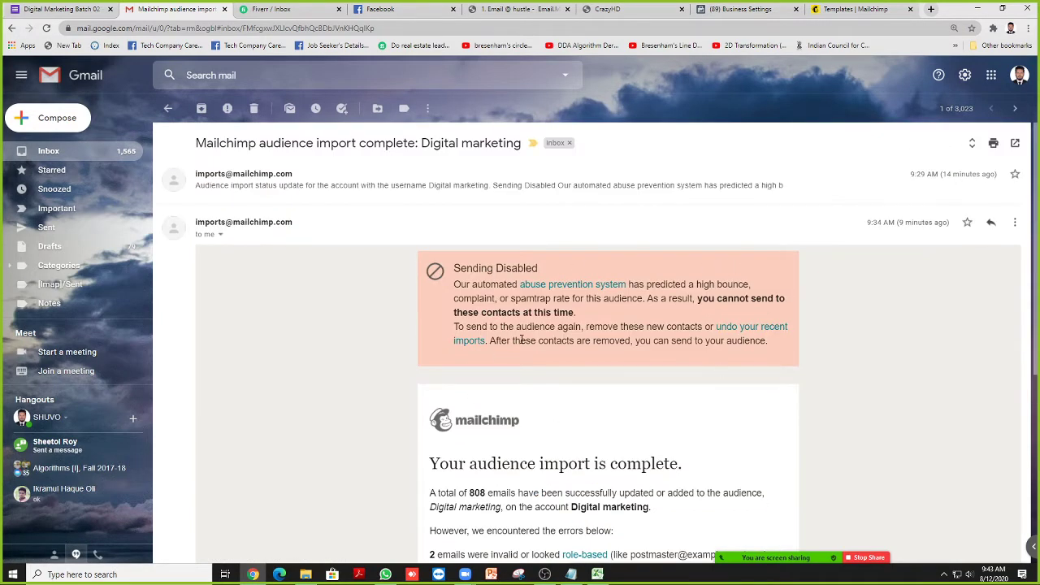
- Expand the earlier import message and read through the conversation down to the company address in the footer
click(341, 185)
scroll(369, 228, down, 5)
scroll(382, 243, down, 4)
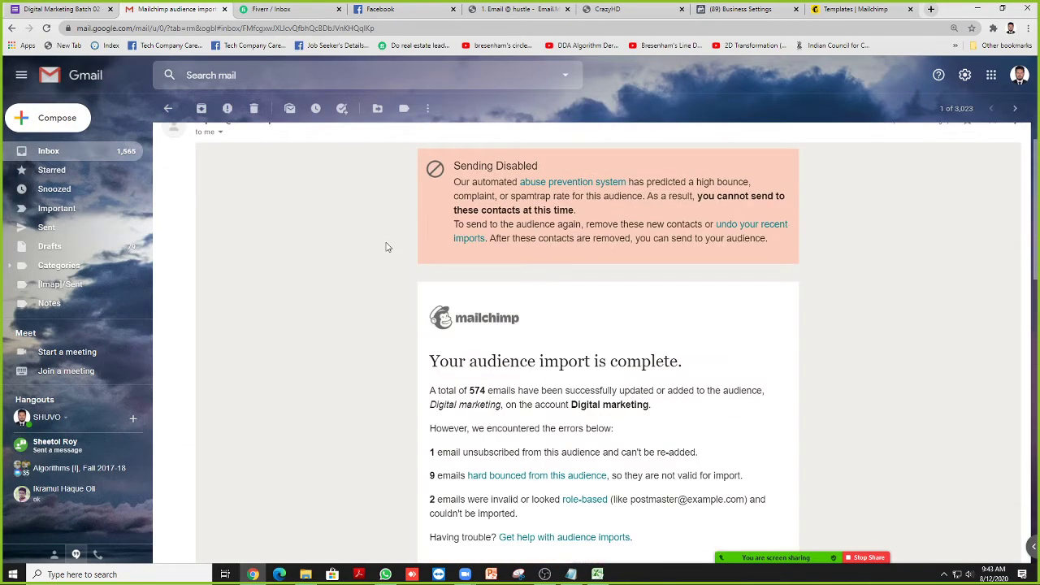
scroll(388, 247, down, 10)
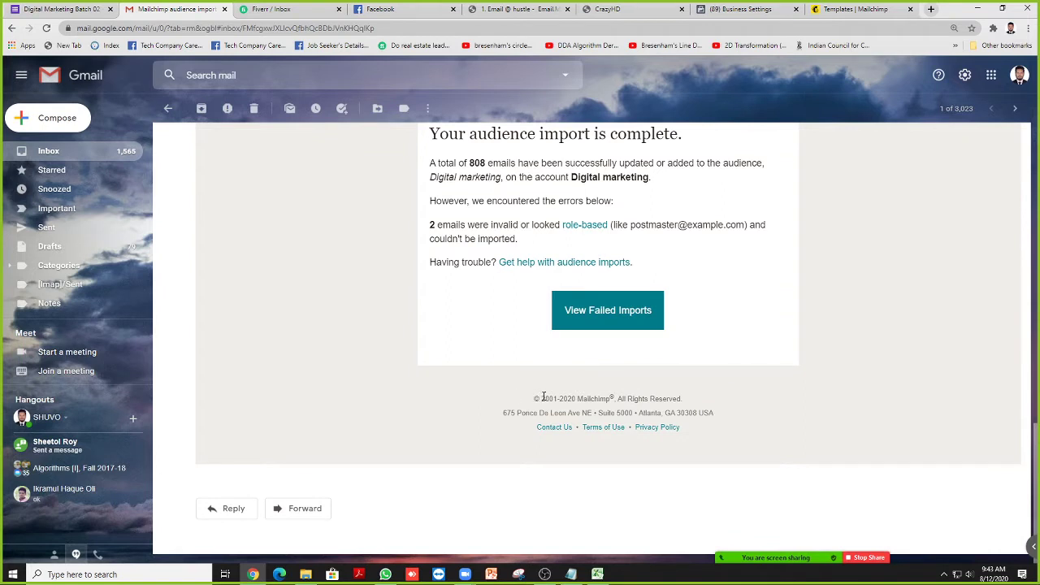
mouse_move(528, 402)
mouse_down()
mouse_move(675, 398)
mouse_move(698, 432)
mouse_move(519, 398)
mouse_up()
click(519, 397)
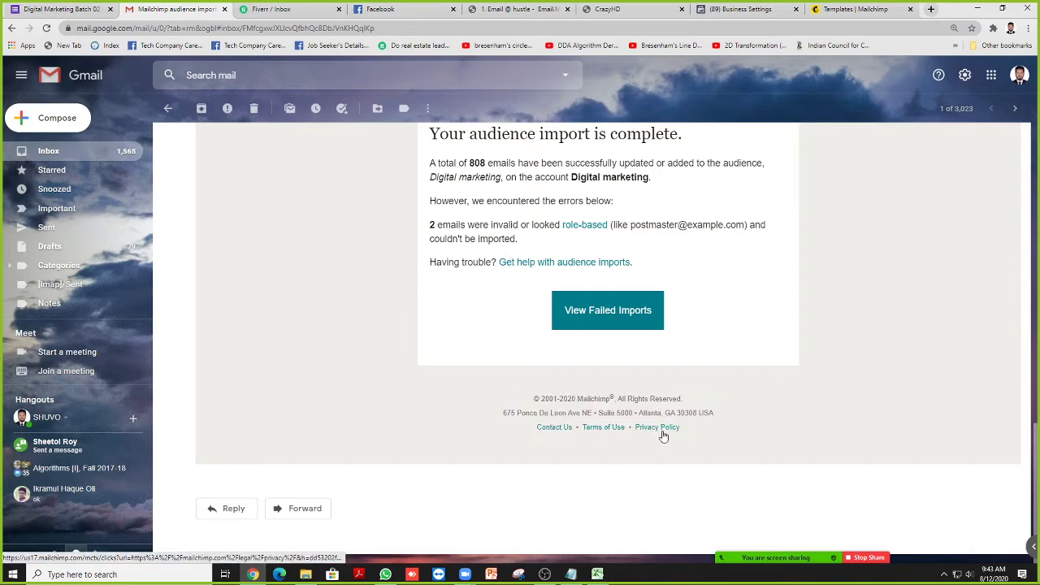
- Open the email footer's Contact Us link, close the page, and return to the inbox
click(560, 429)
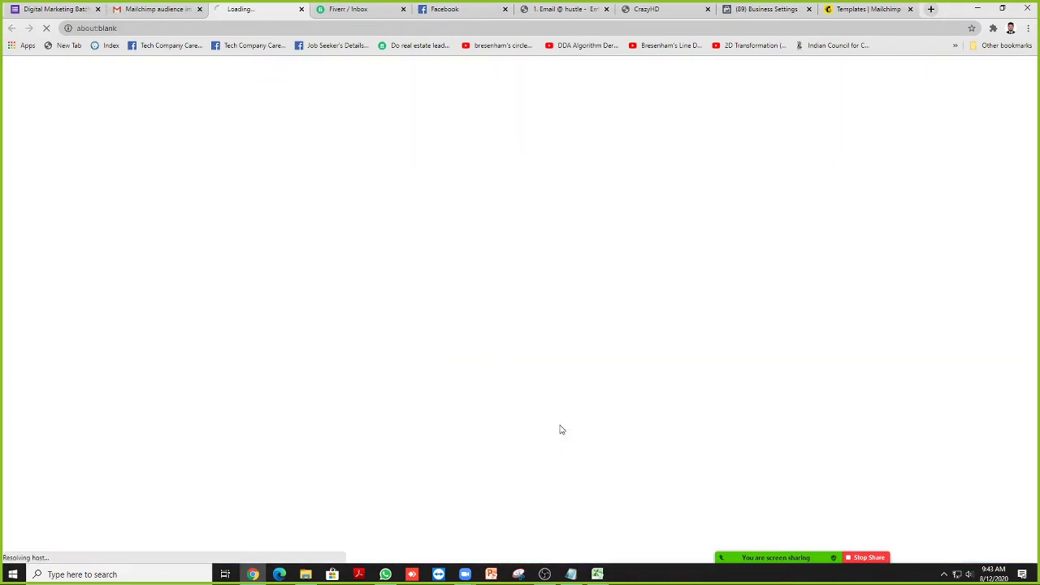
click(301, 10)
scroll(561, 285, down, 12)
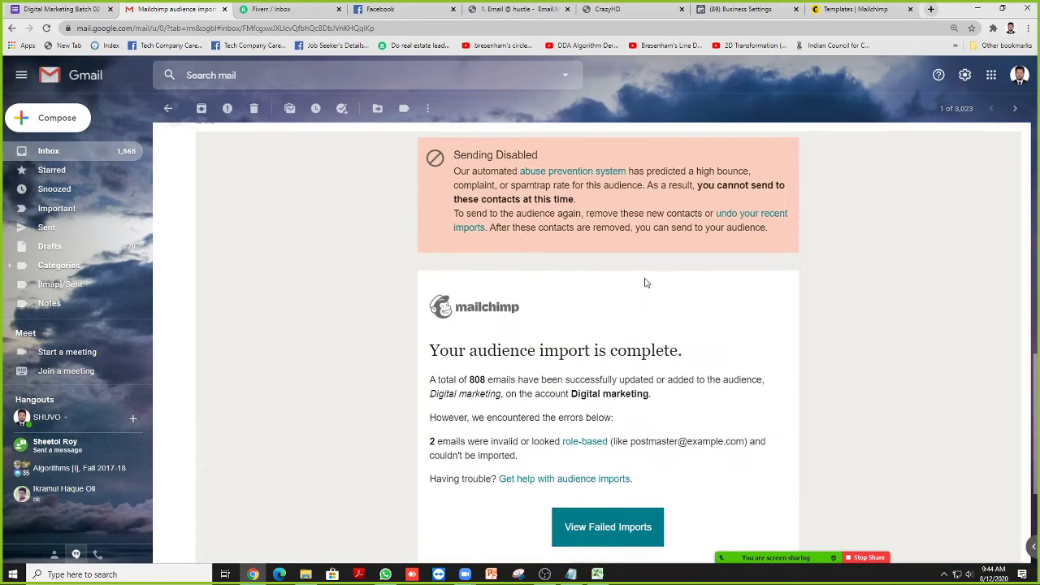
click(87, 146)
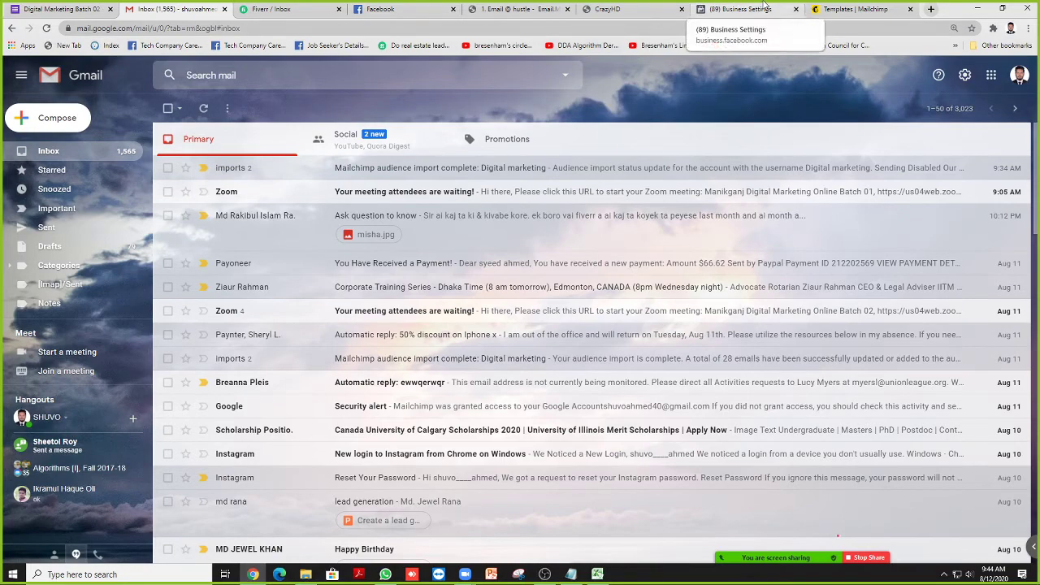
click(738, 8)
click(655, 8)
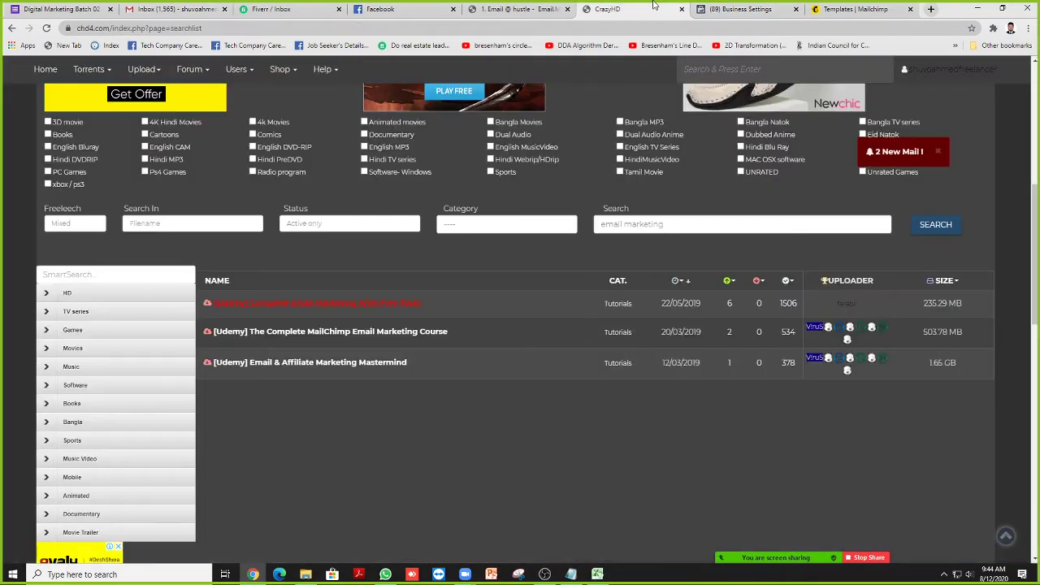
key(ctrl+shift+Tab)
key(ctrl+shift+Tab)
key(ctrl+shift+Tab)
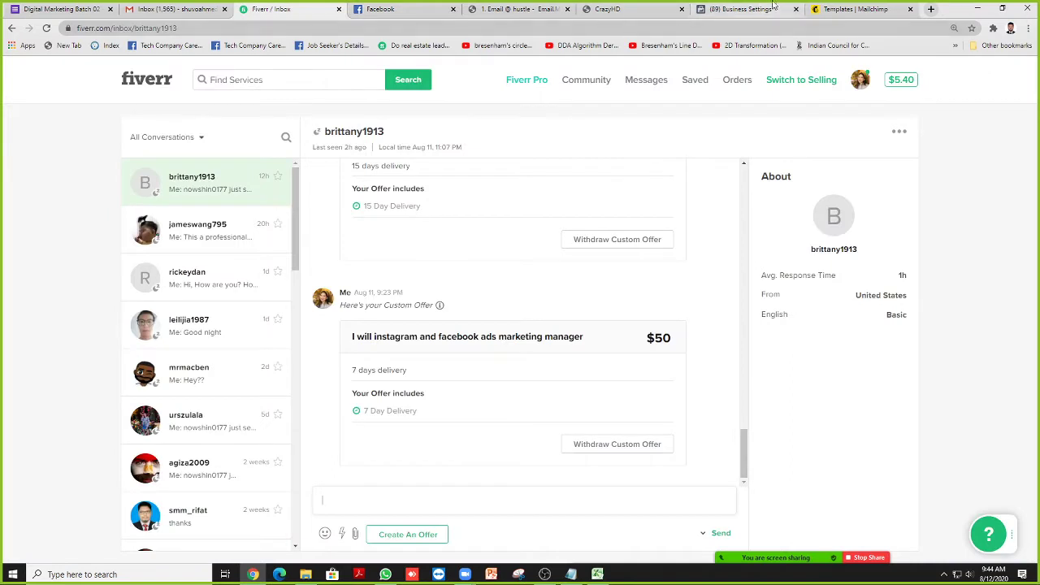
- Switch back to Mailchimp's templates page and start creating a new template
click(845, 8)
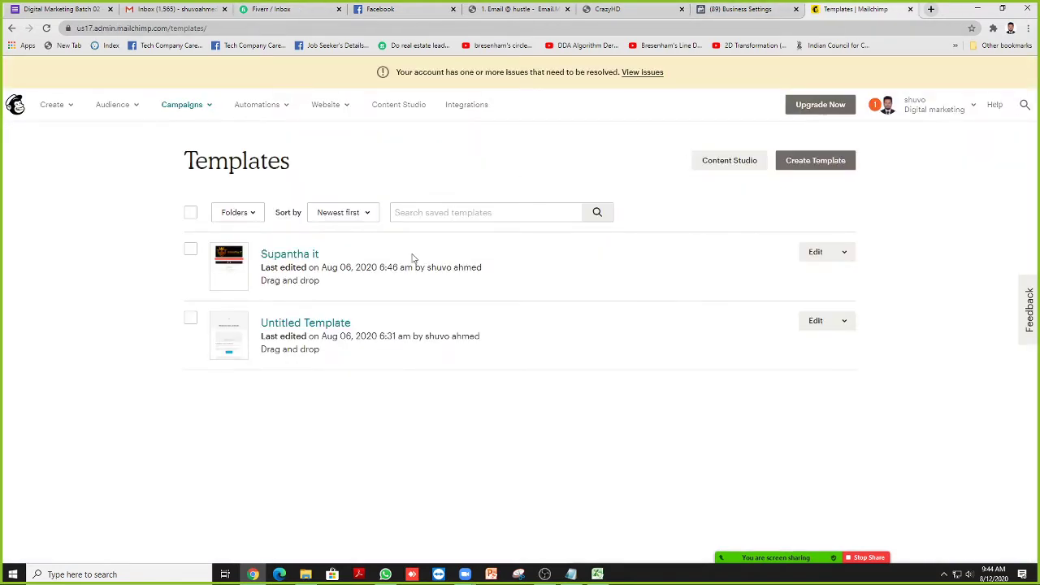
click(193, 109)
click(816, 161)
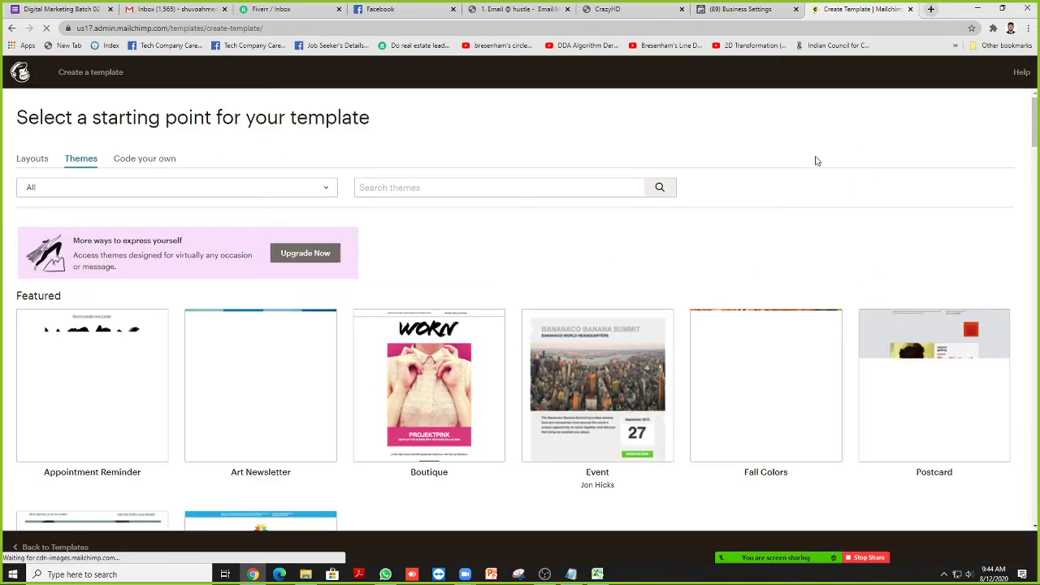
- Browse the theme gallery and compare it with the Layouts and Code your own starting points
scroll(683, 284, down, 1)
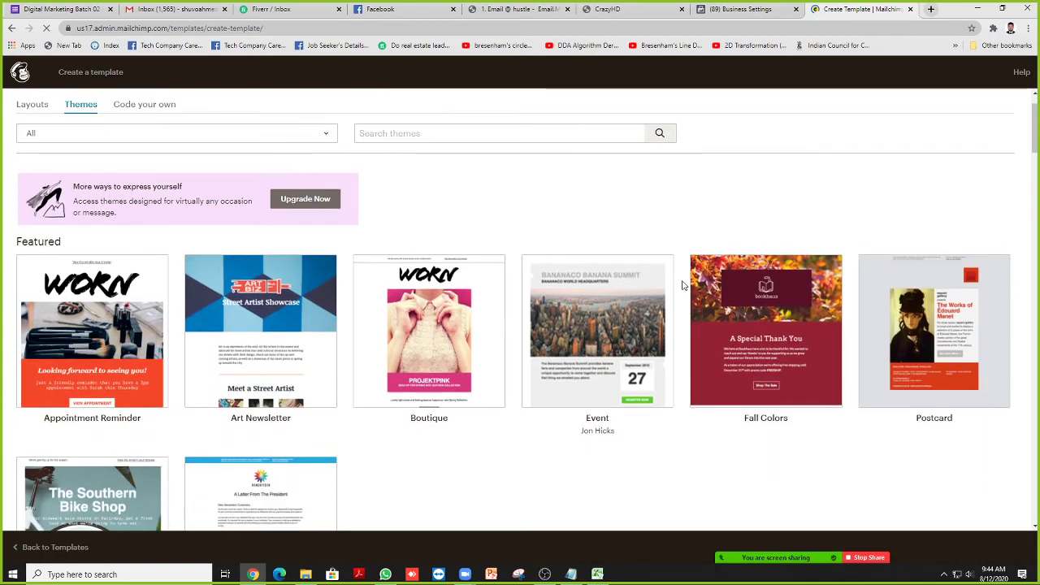
scroll(342, 378, down, 15)
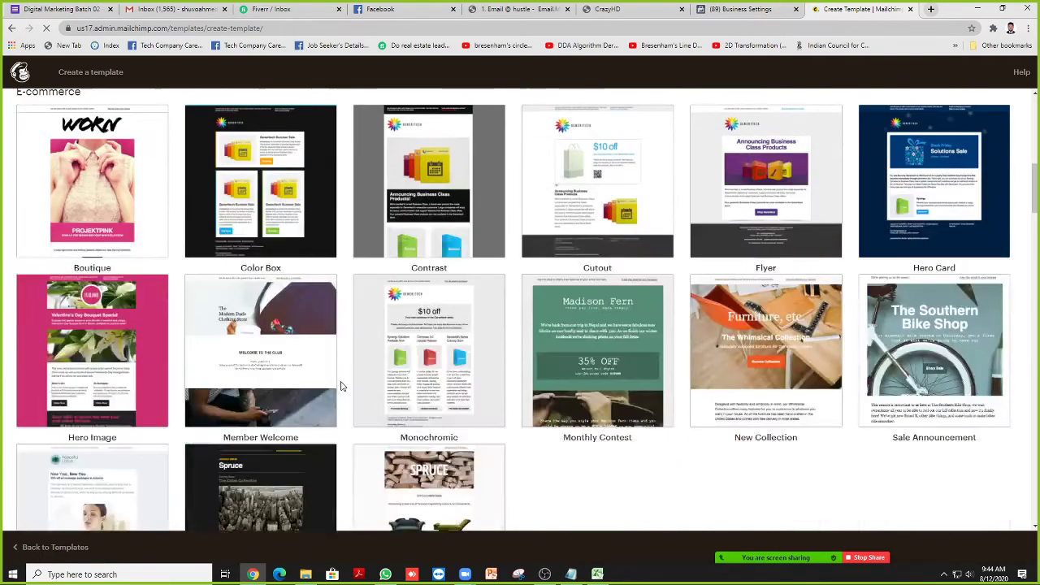
scroll(341, 378, down, 20)
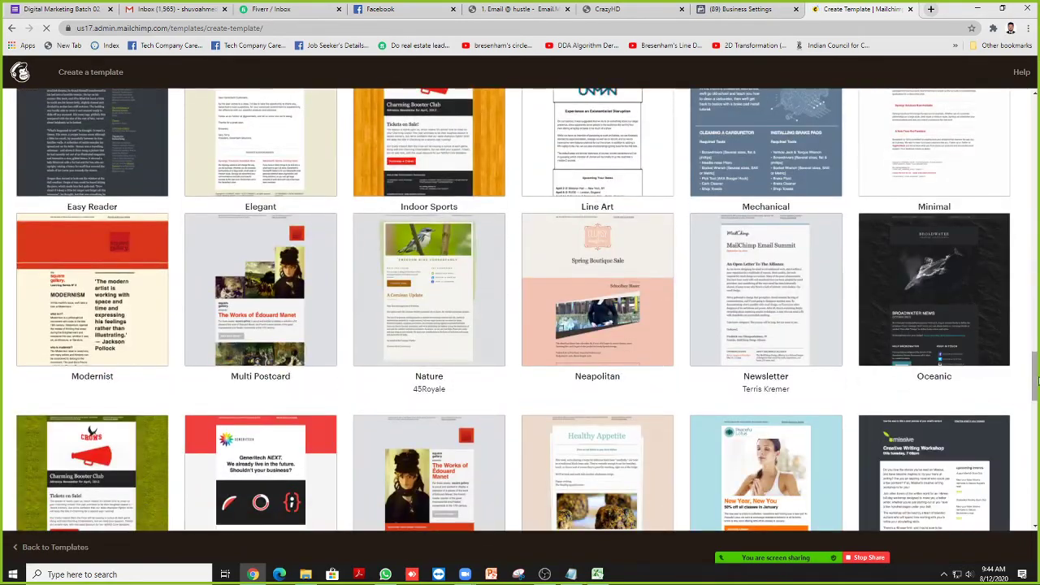
scroll(284, 240, up, 20)
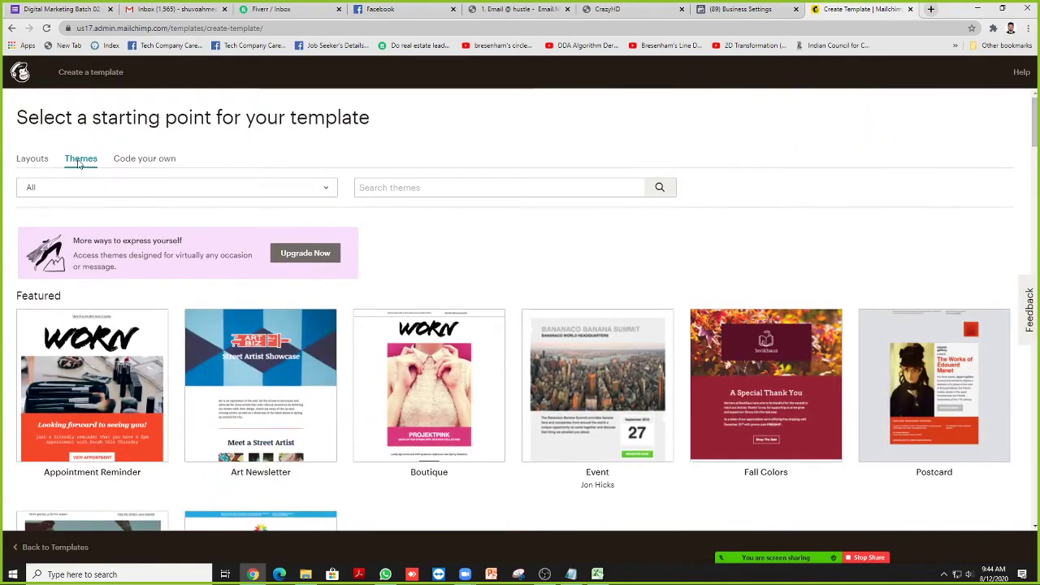
click(31, 159)
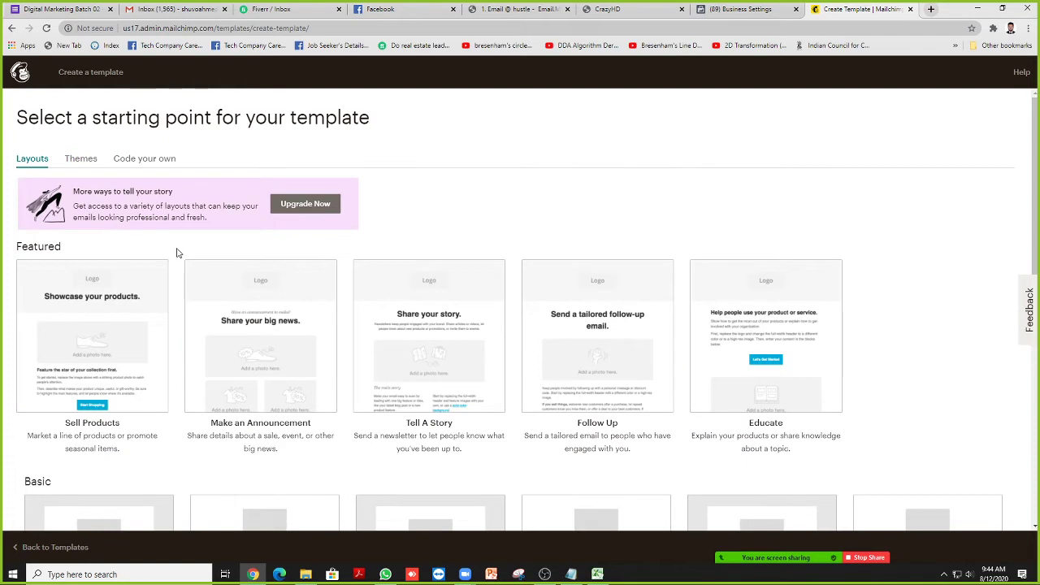
click(139, 161)
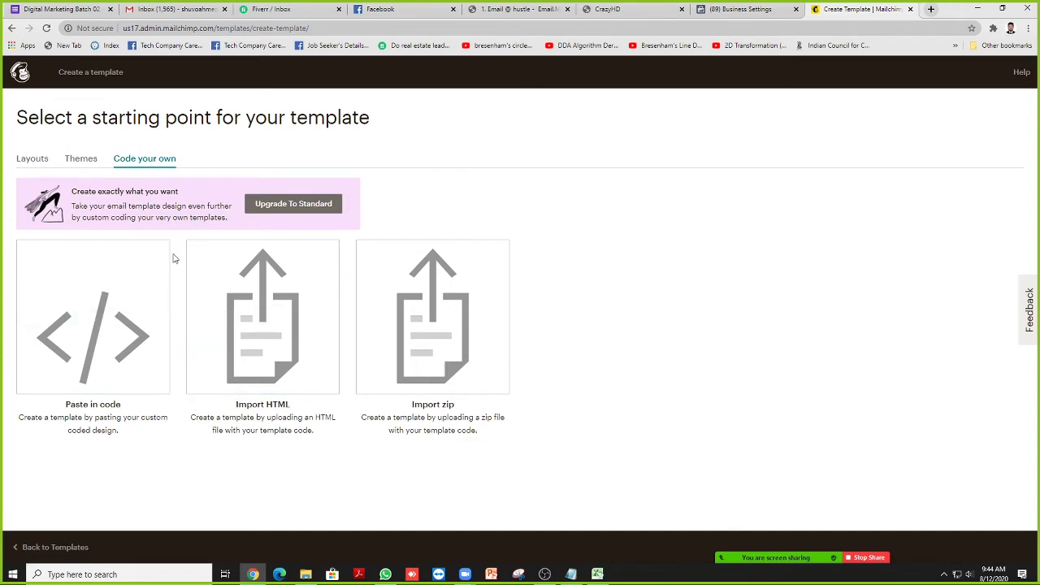
- Choose the Fall Colors theme from the featured themes as the new template's starting point
click(81, 160)
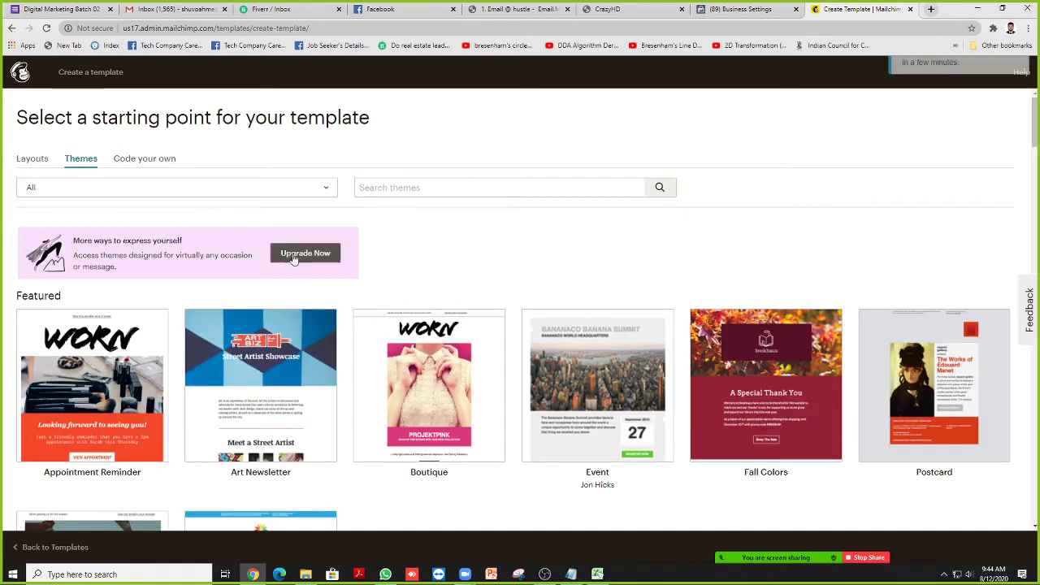
scroll(362, 291, down, 2)
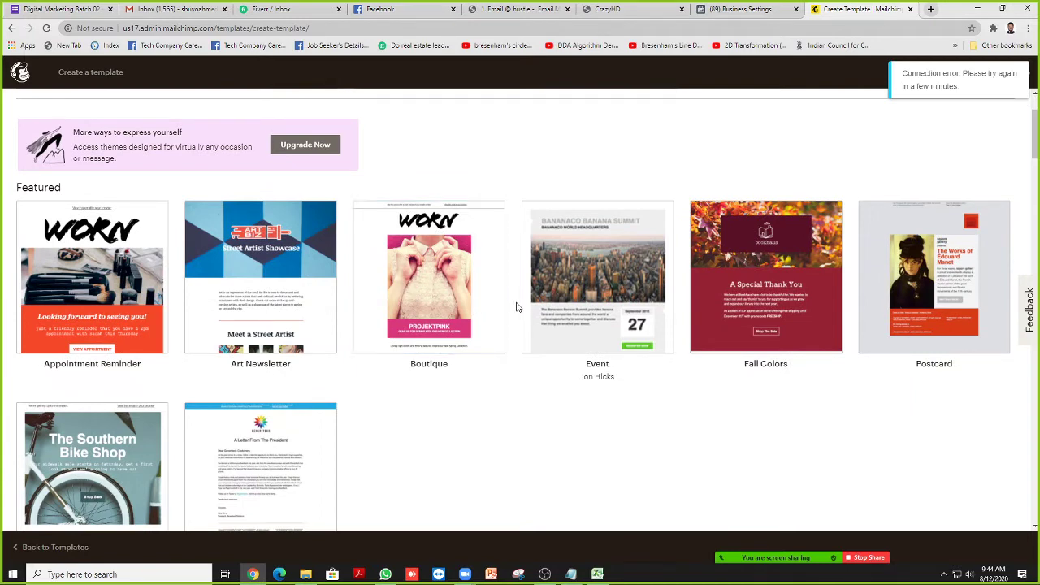
click(756, 278)
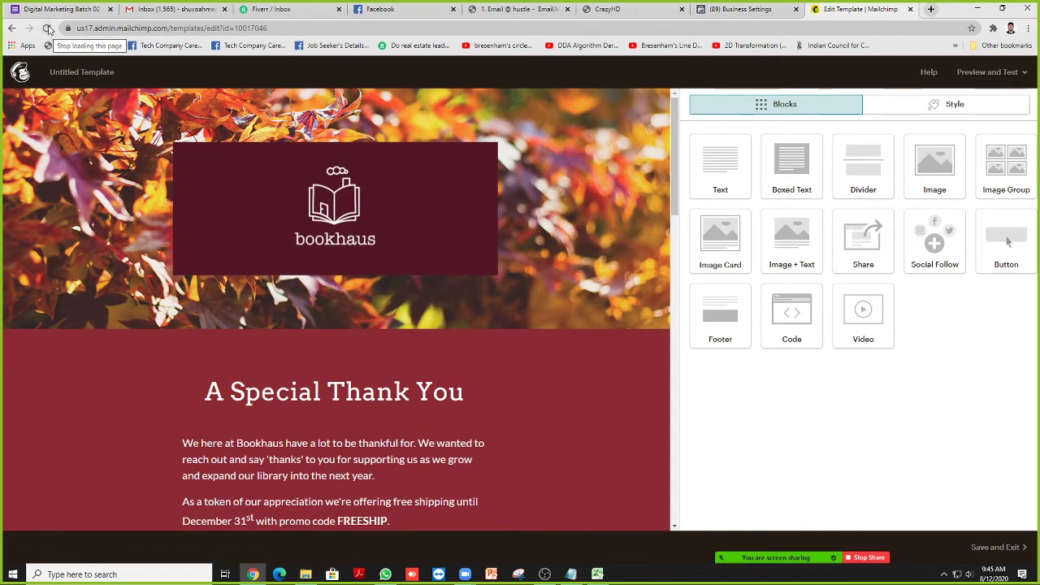
- Leave the template editor and return to the list of saved email templates
click(11, 29)
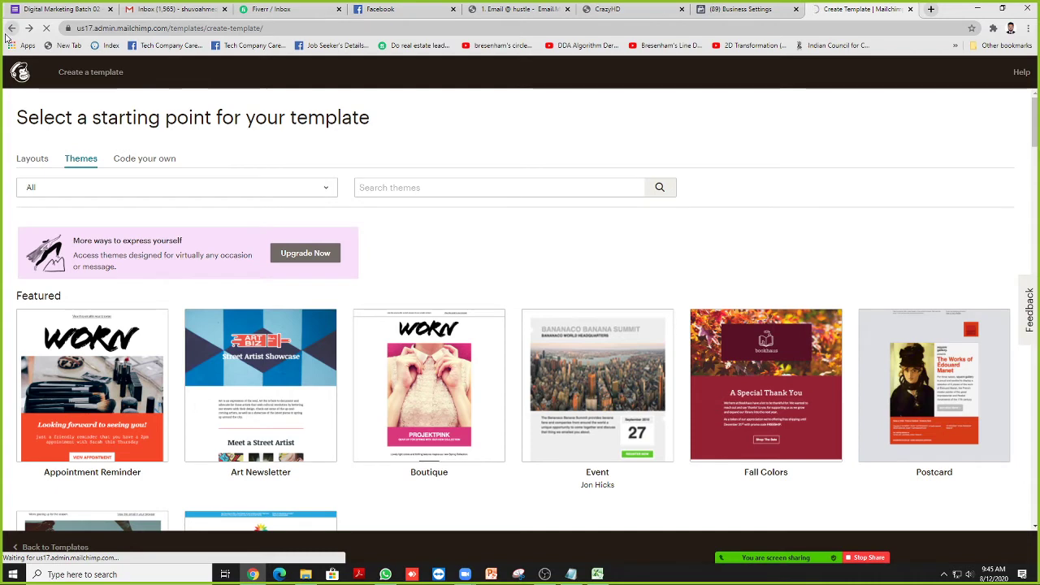
click(10, 31)
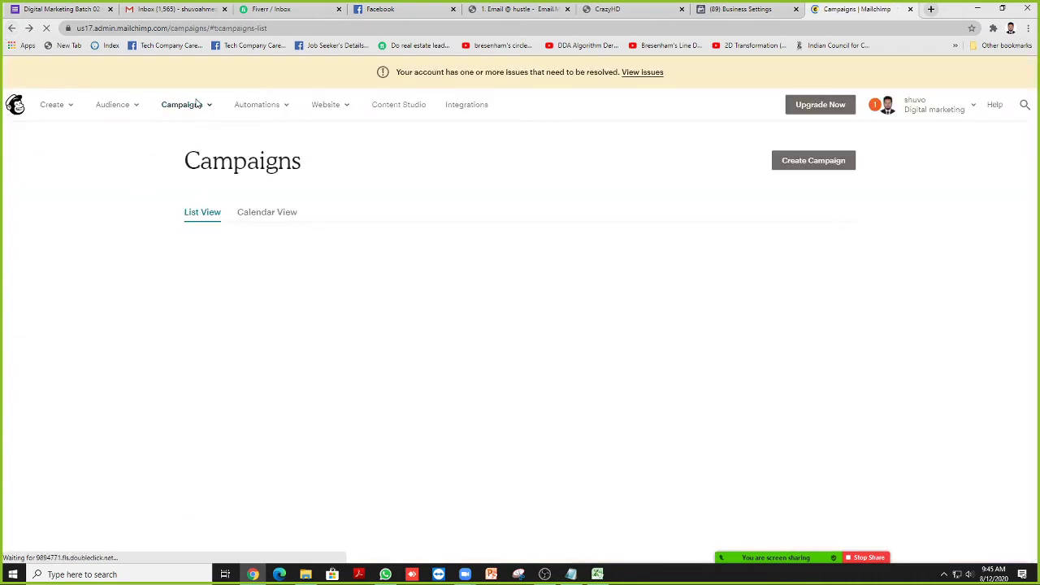
click(197, 106)
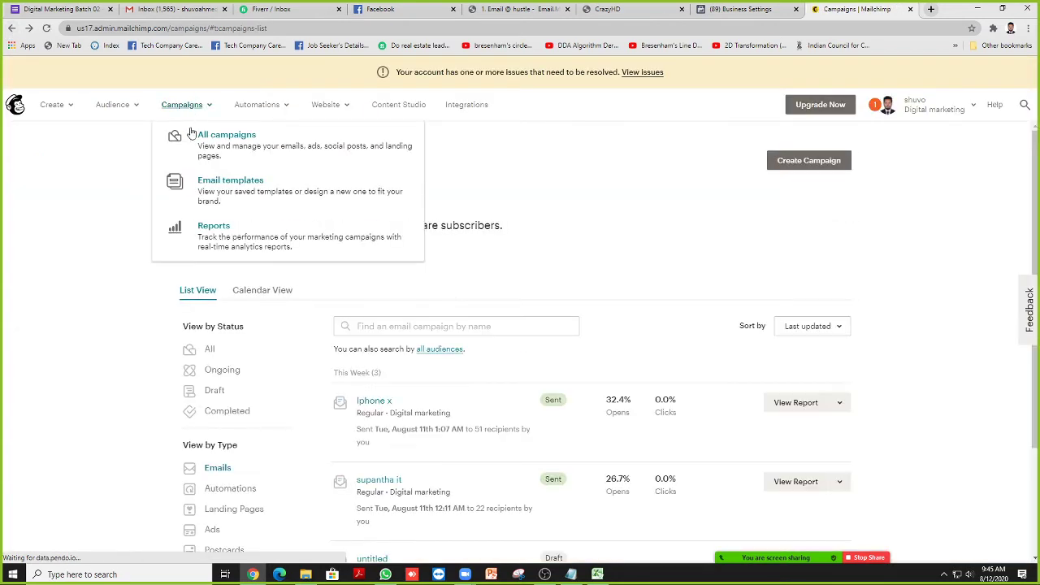
click(245, 193)
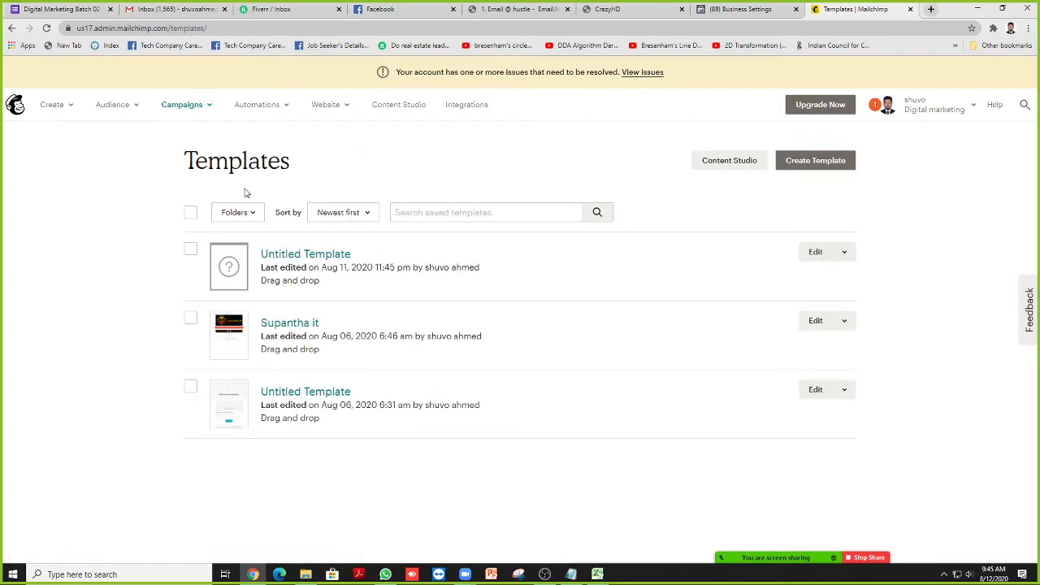
- Create another new template from the featured Fall Colors theme and look through its content blocks
click(809, 162)
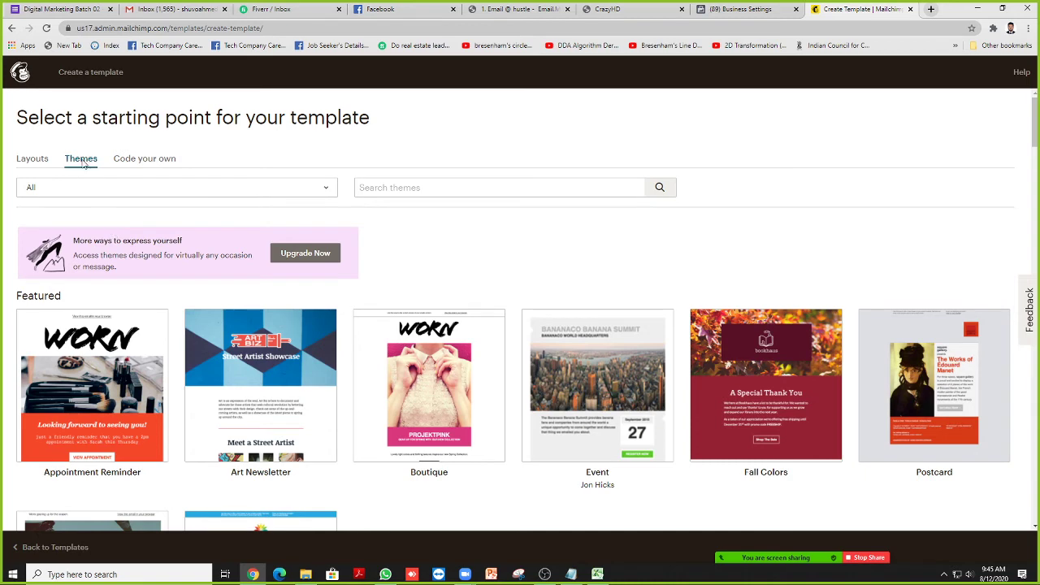
scroll(276, 288, down, 1)
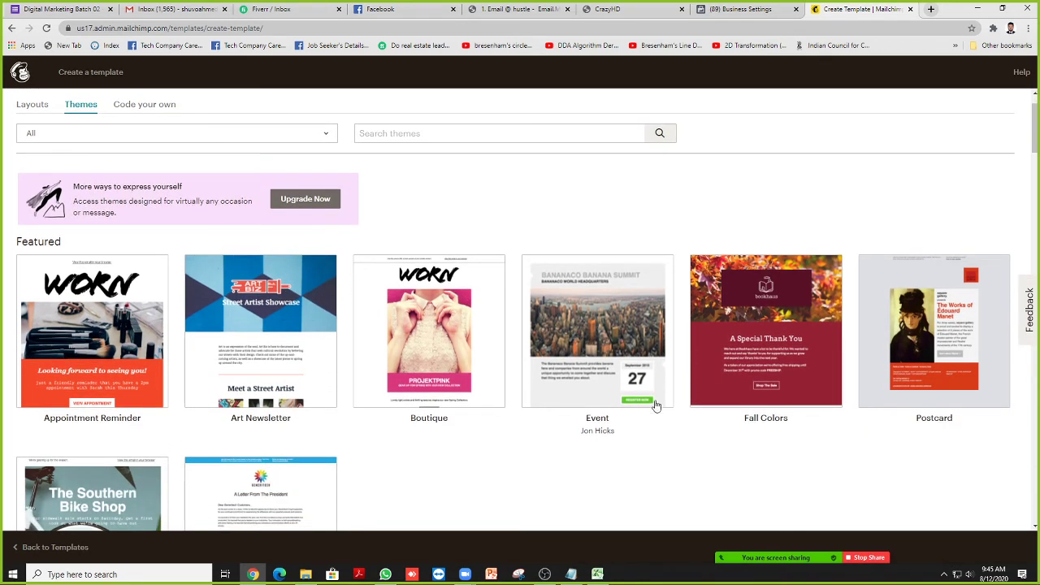
click(749, 327)
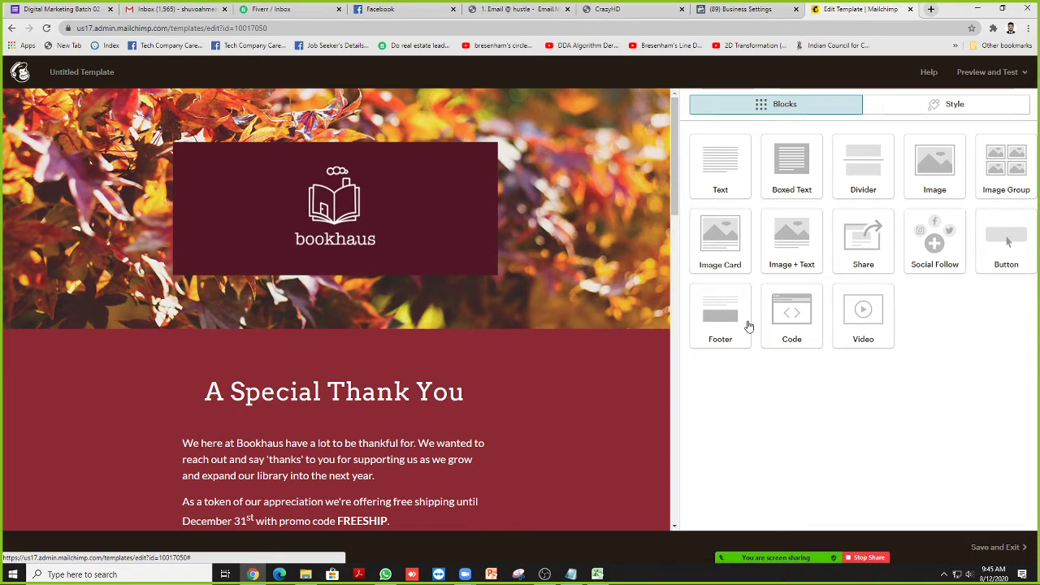
scroll(377, 314, down, 20)
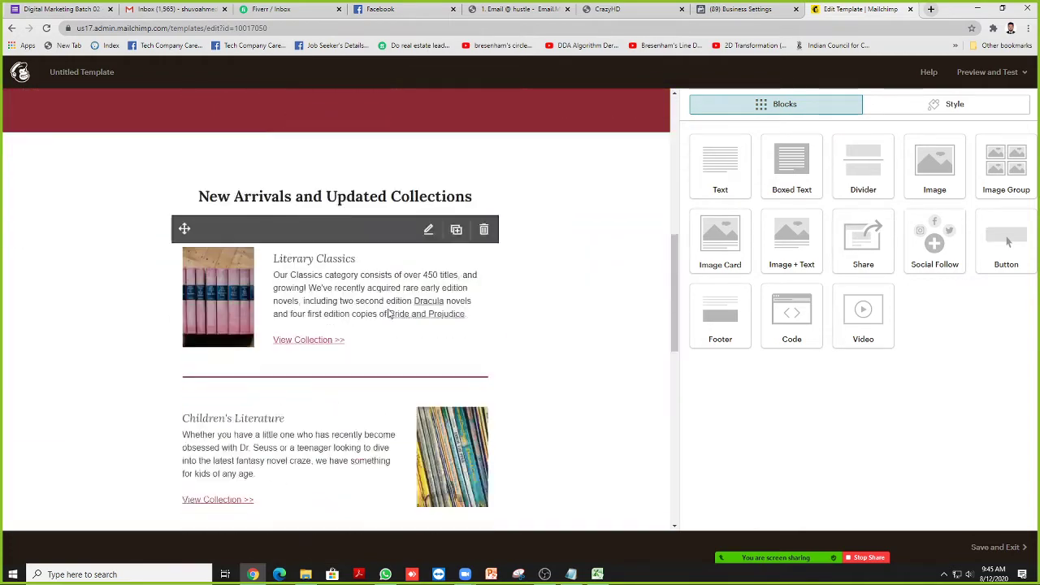